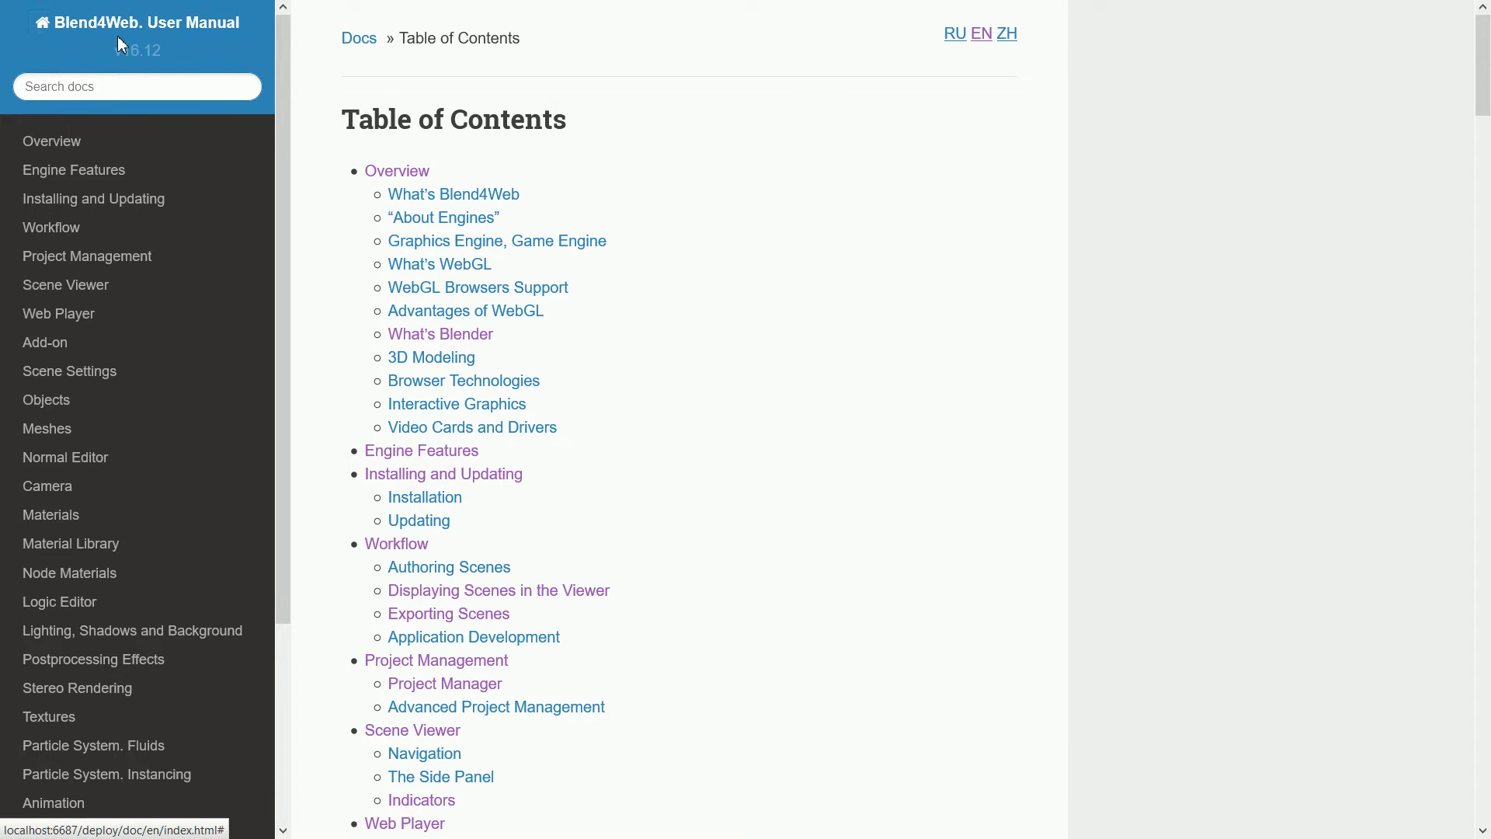
Open the manual's Material Structure section under Material Library and highlight 'The core of the material'
click(149, 549)
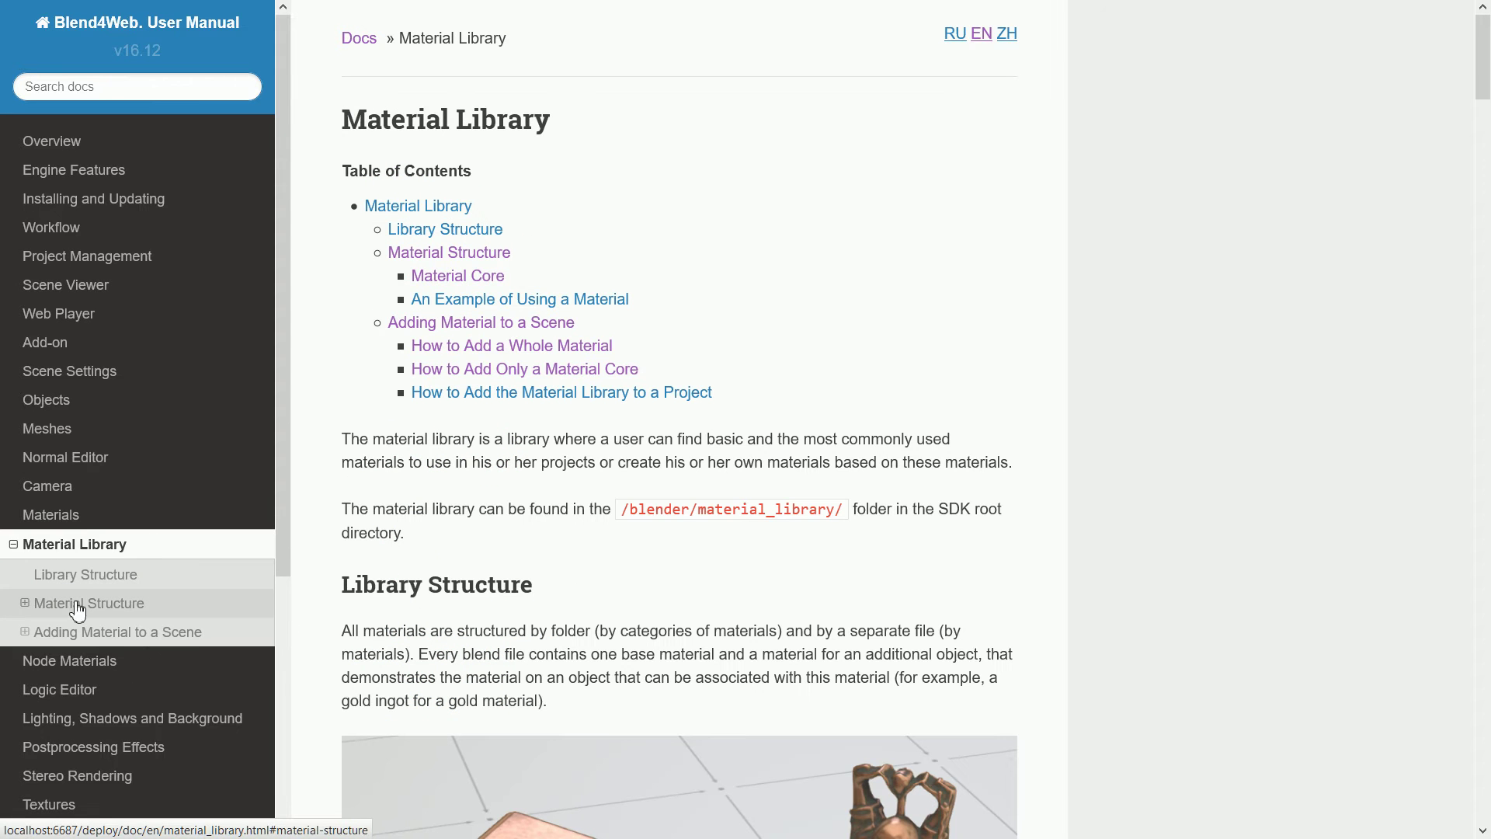
click(155, 608)
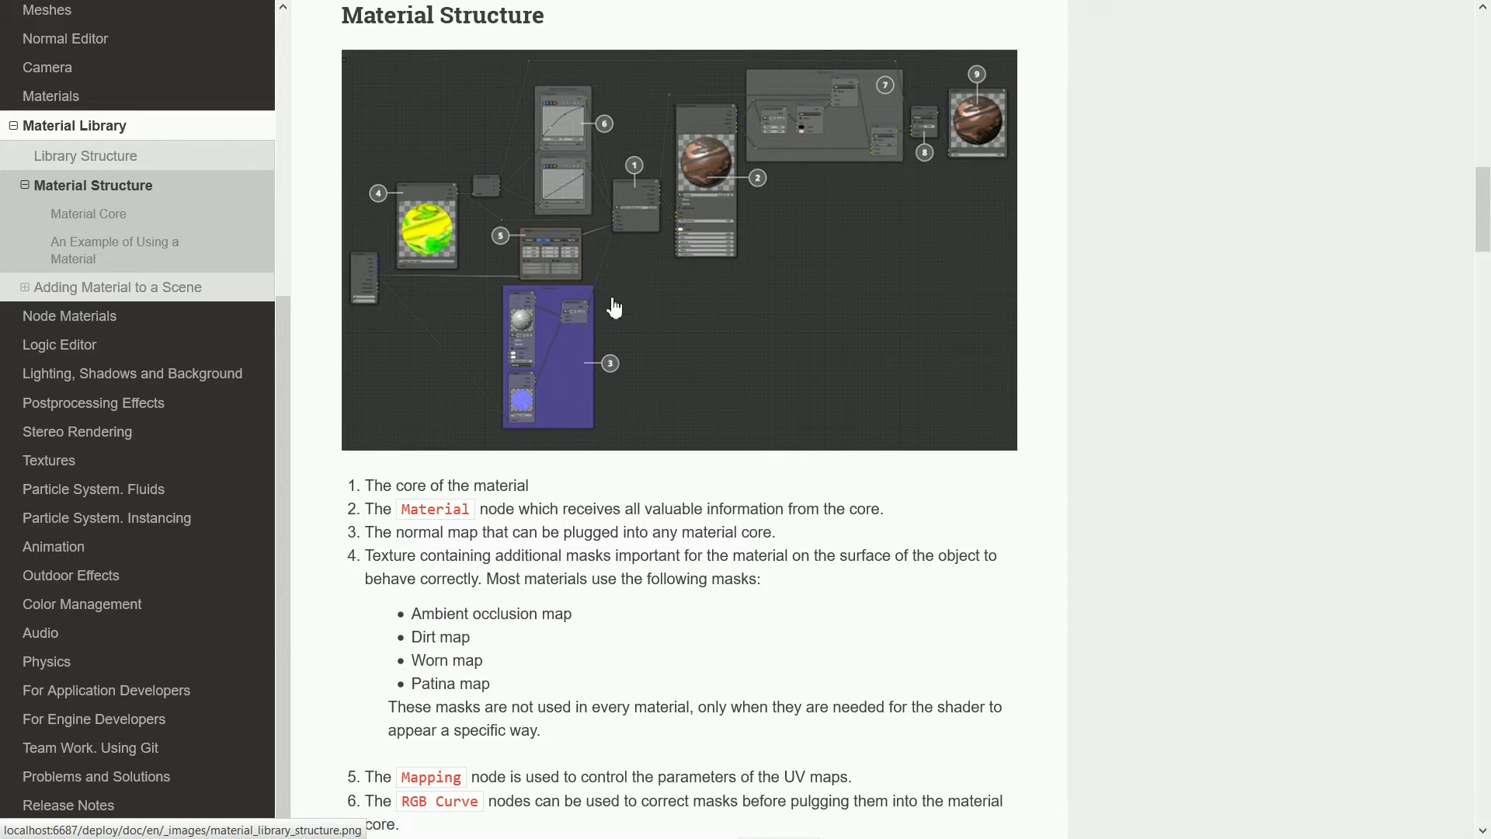
drag(370, 485, 547, 483)
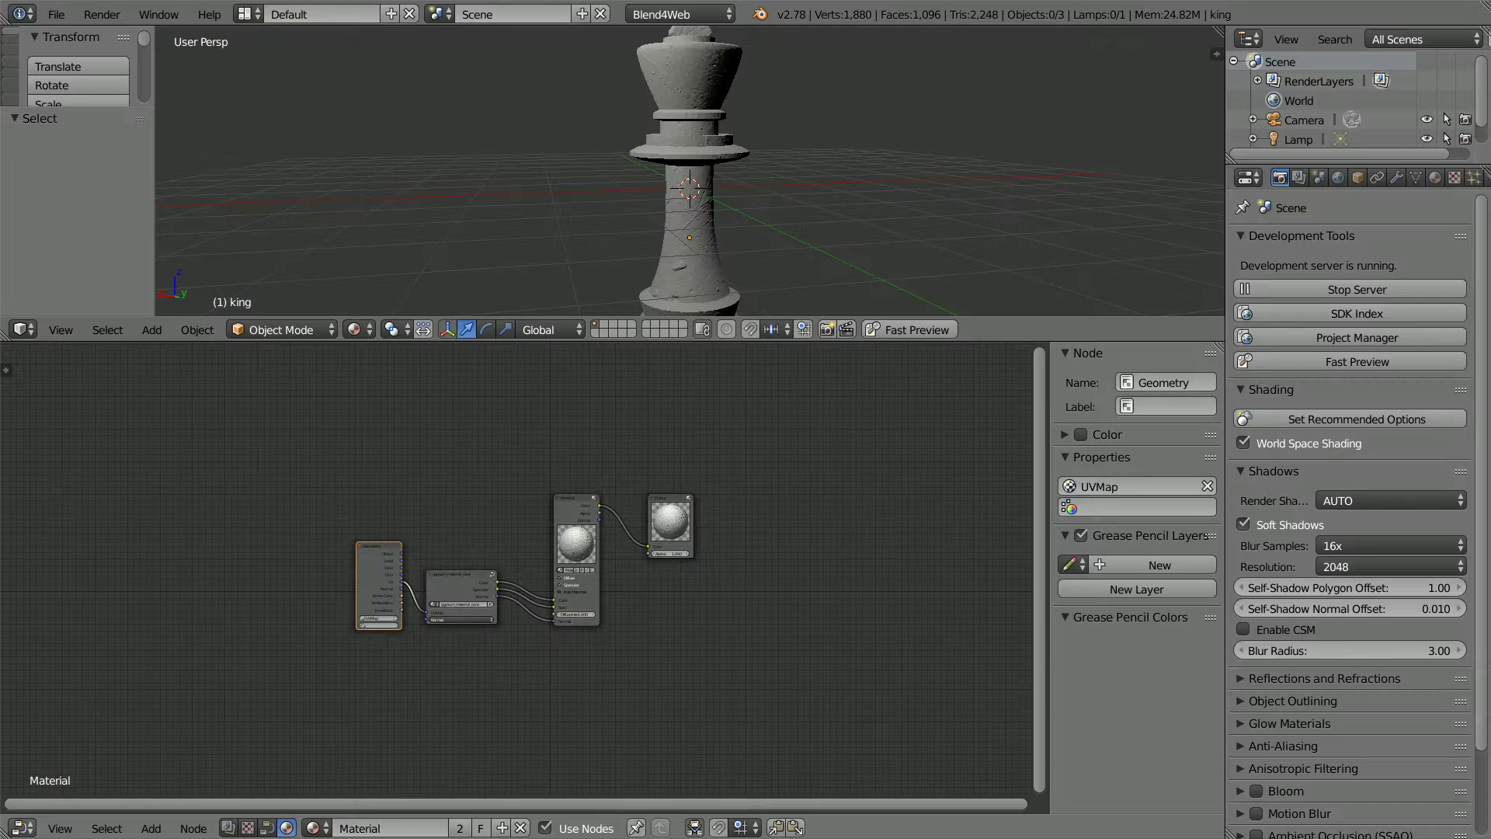
click(457, 588)
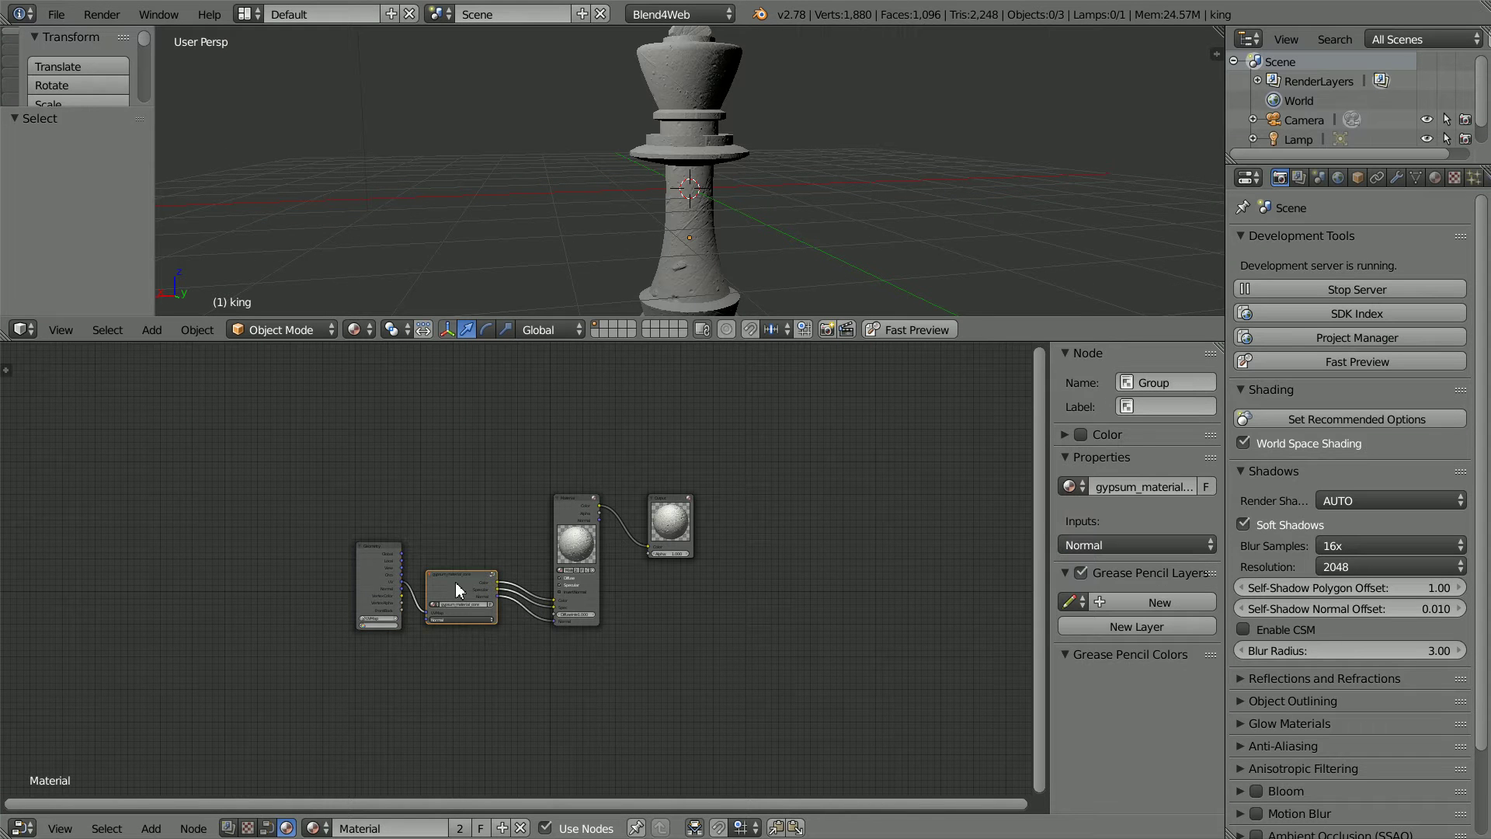
click(197, 828)
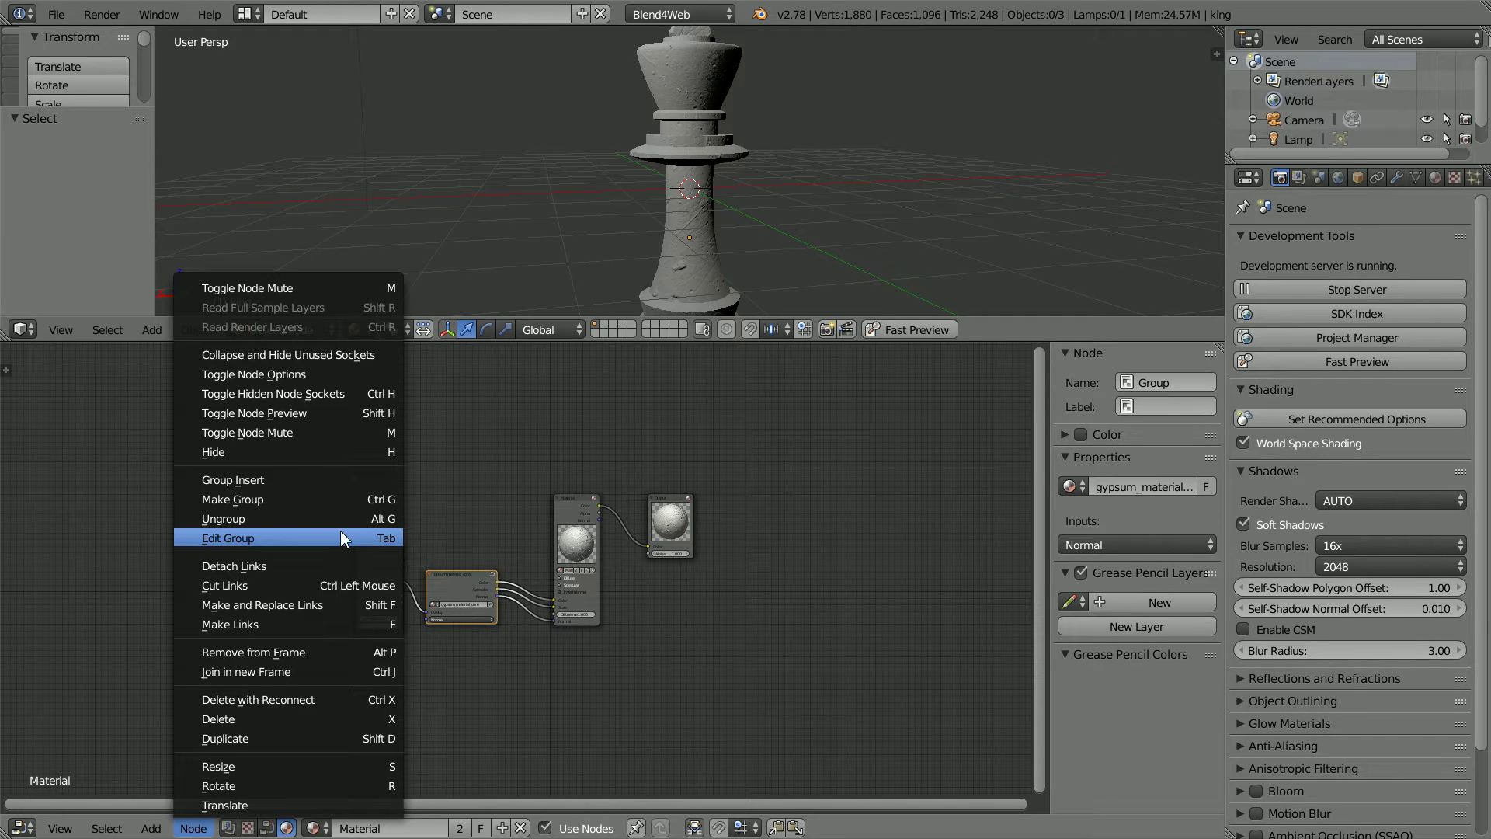
click(371, 536)
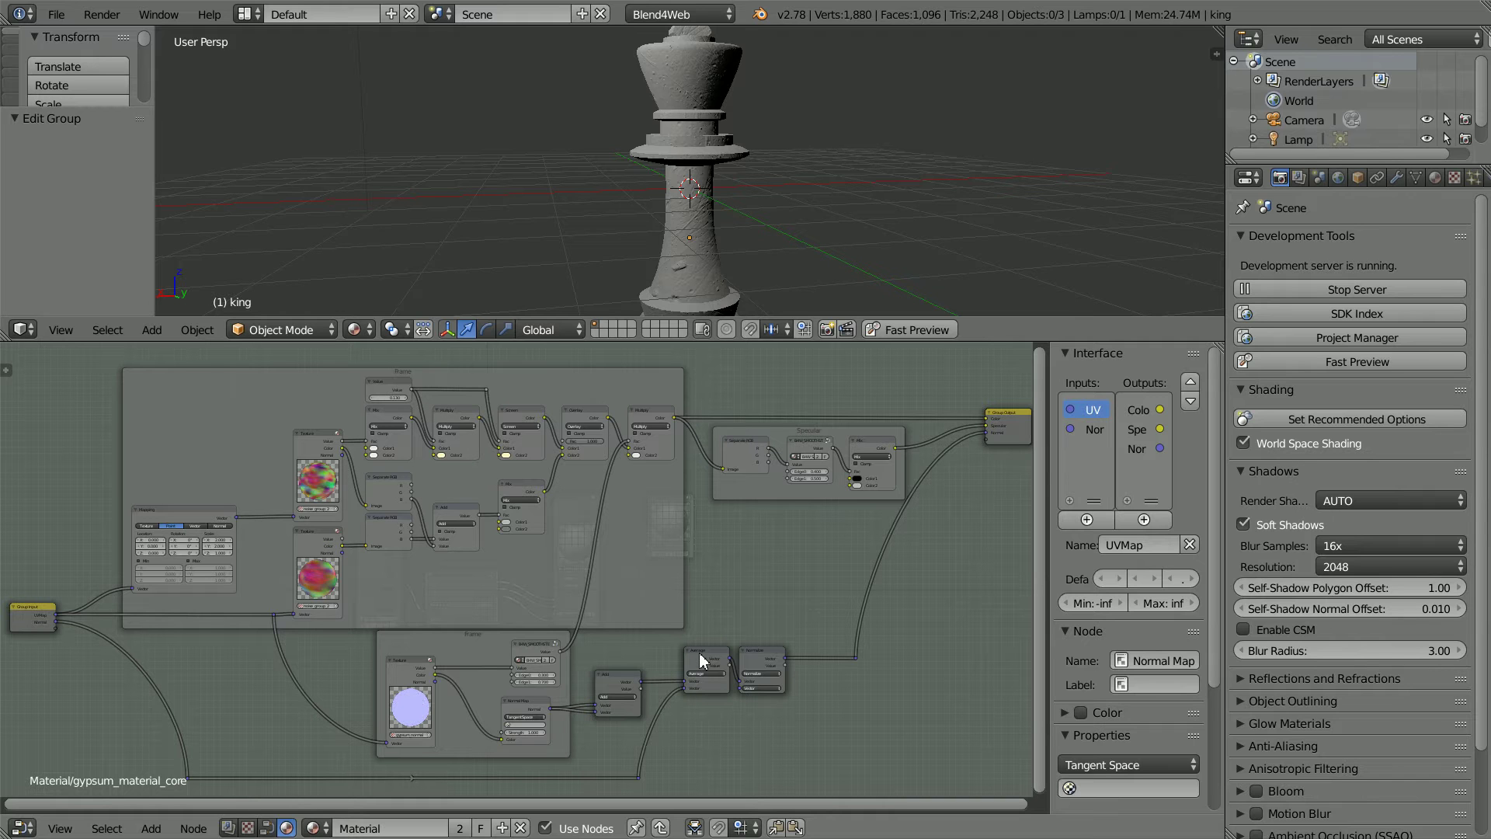
key(Tab)
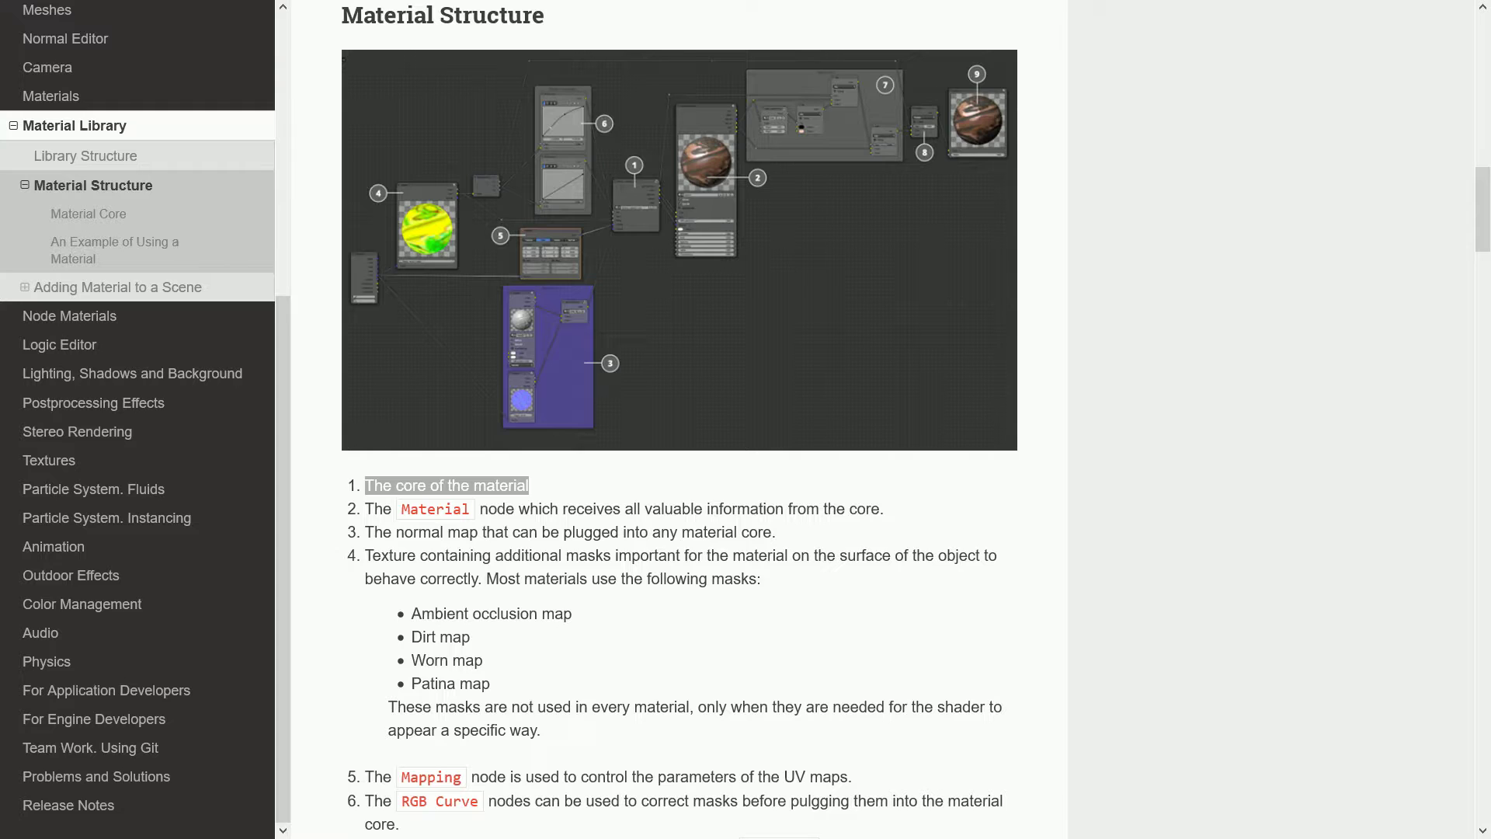
Navigate the manual to Adding Material to a Scene, How to Add Only a Material Core
click(104, 288)
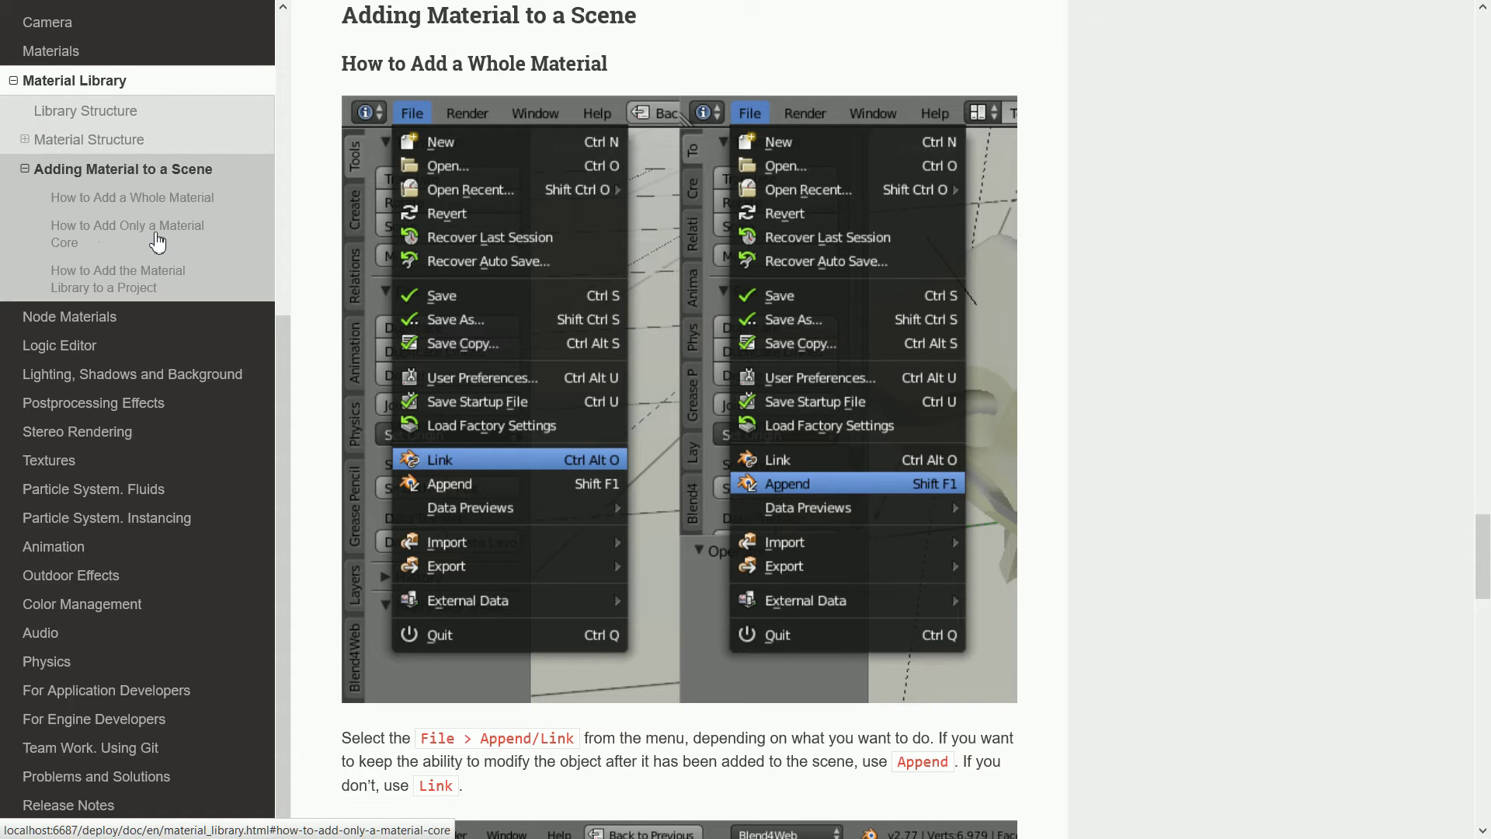
click(156, 237)
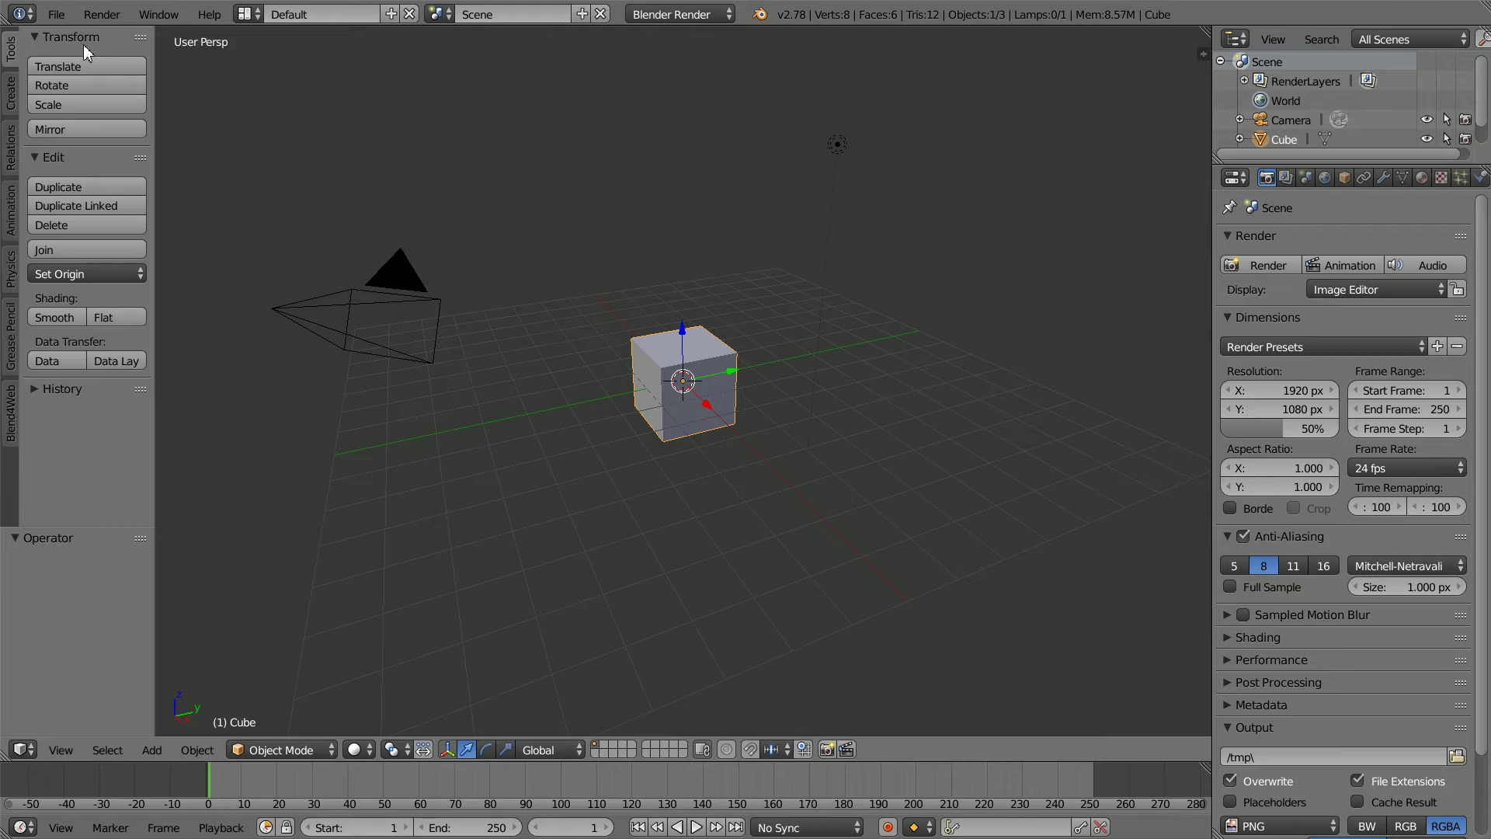
Open kingTut19.blend from the recent files list
click(56, 14)
mouse_move(94, 76)
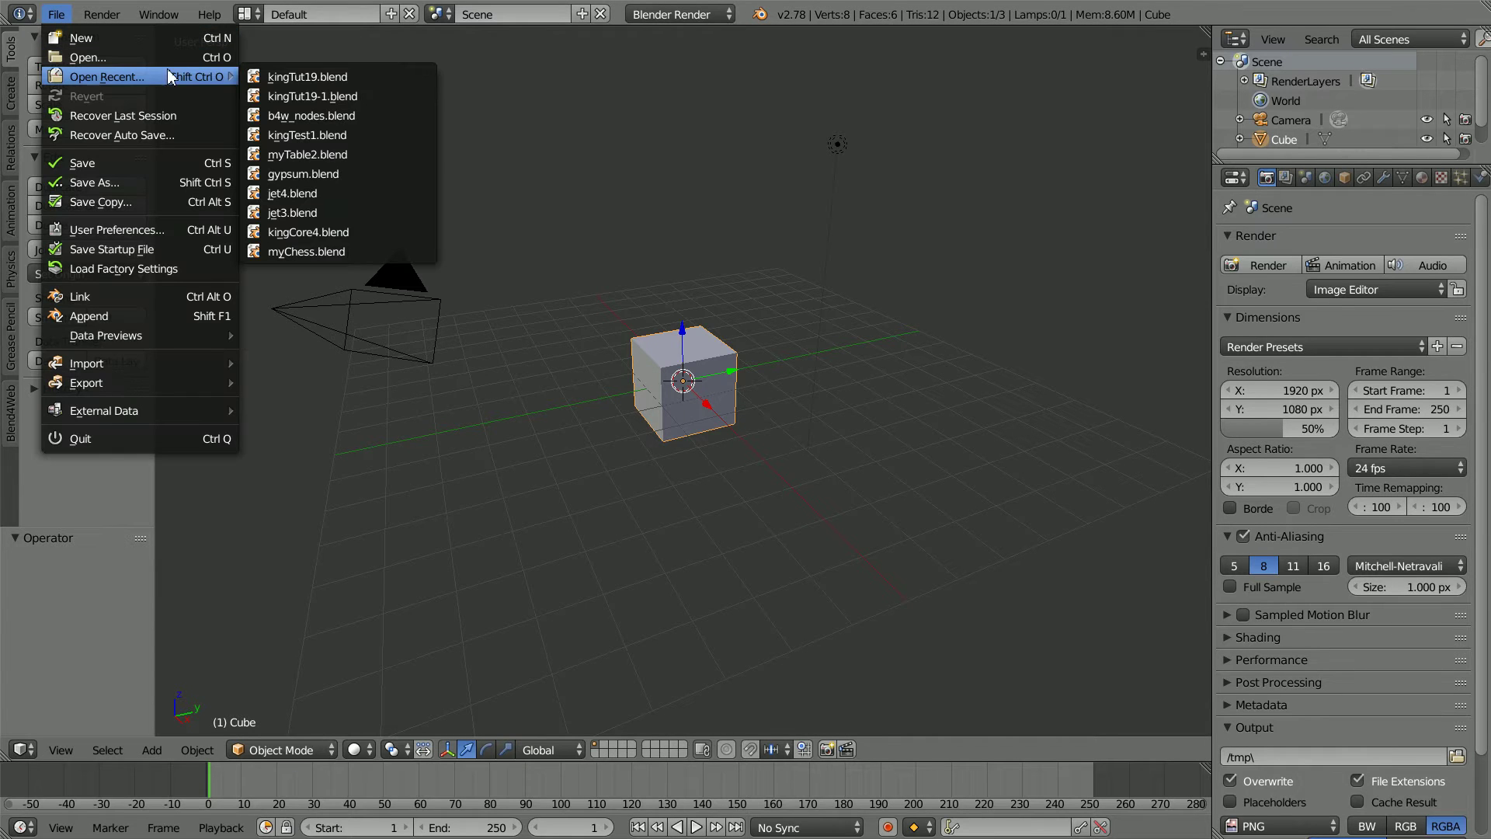
click(392, 77)
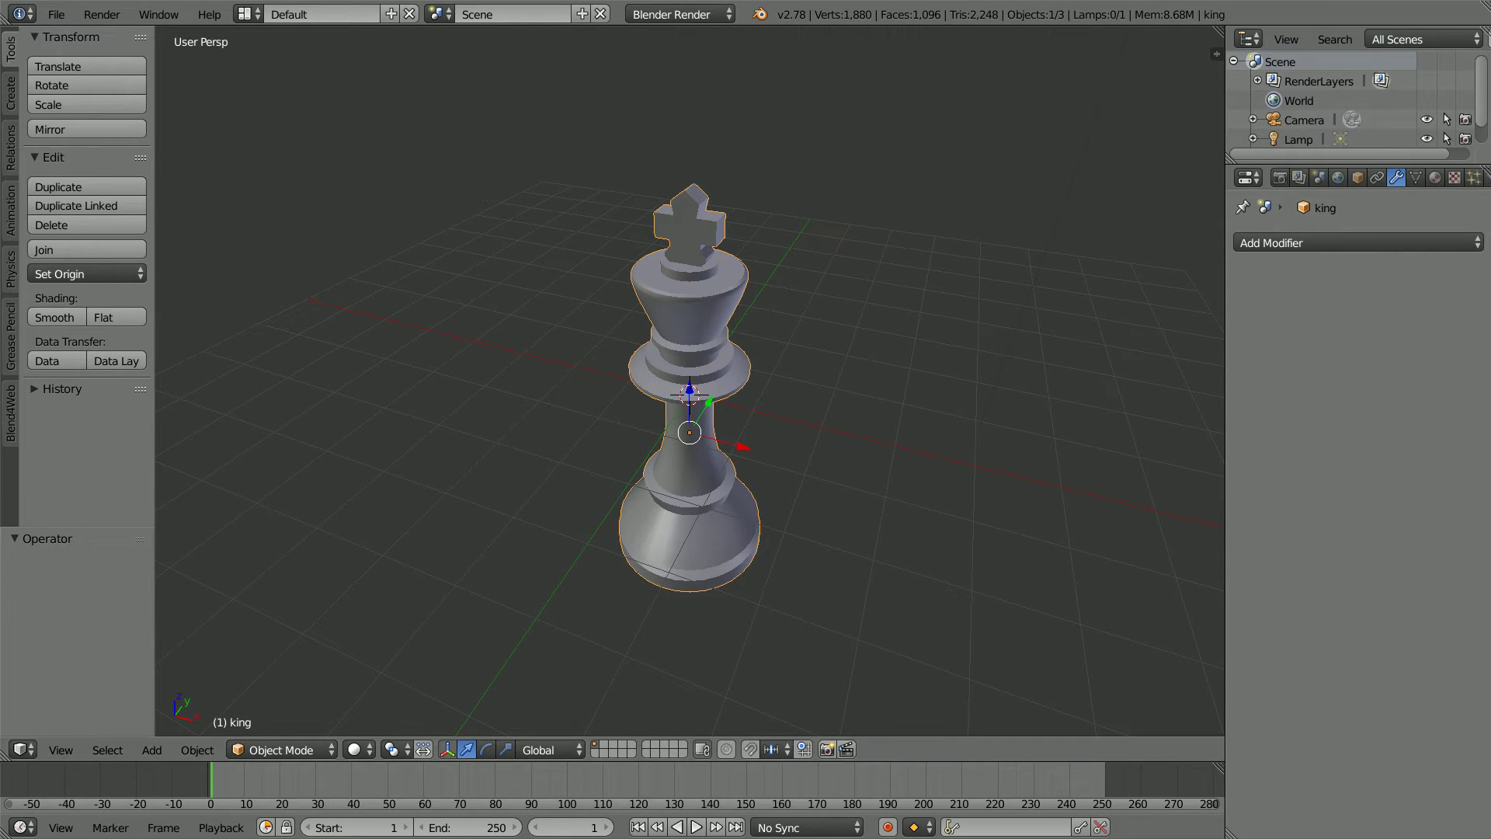
Switch the render engine to Blend4Web and apply its recommended scene options
click(708, 14)
click(709, 103)
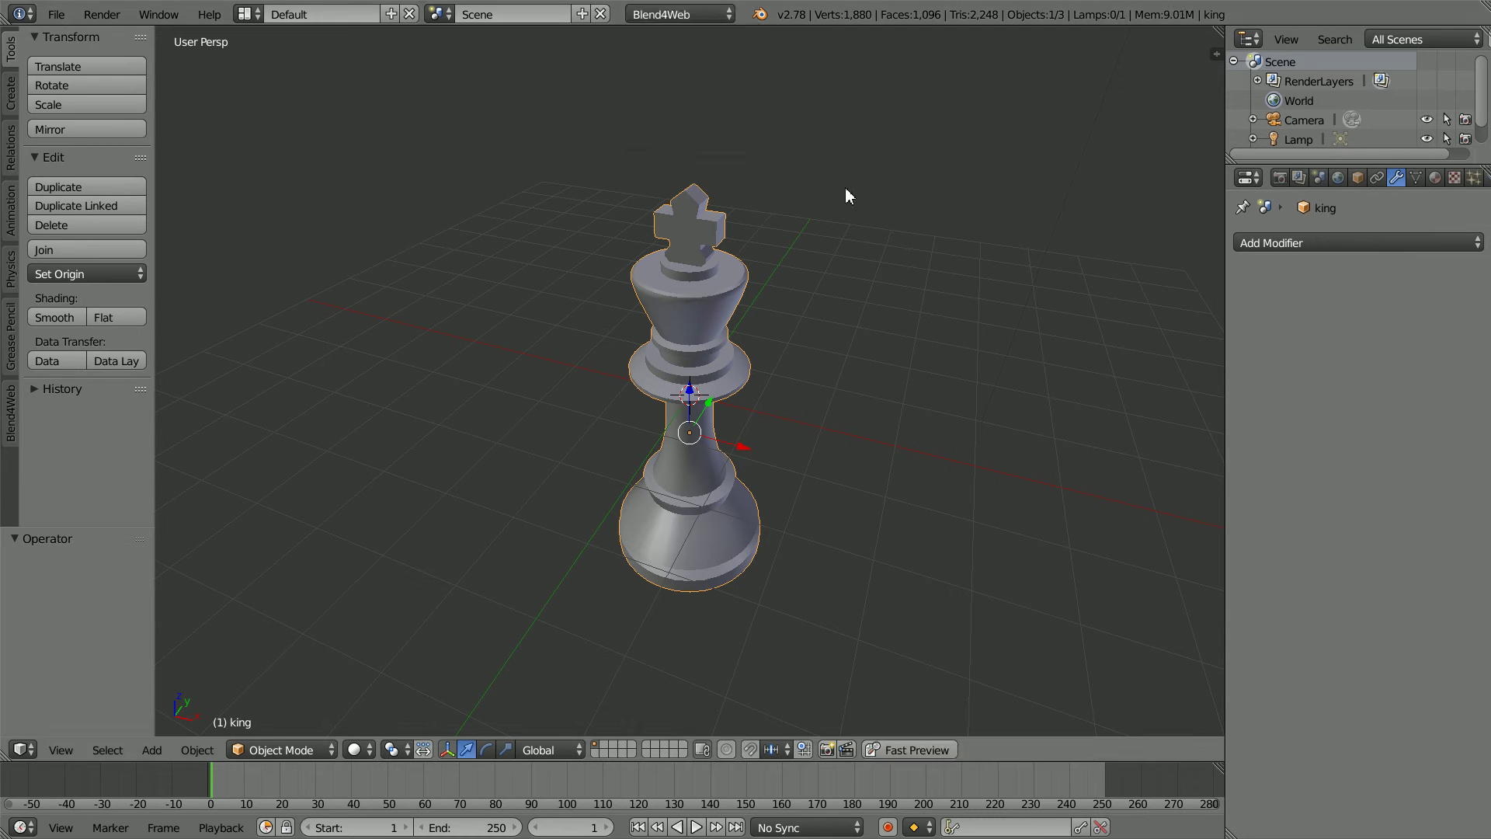
click(1281, 180)
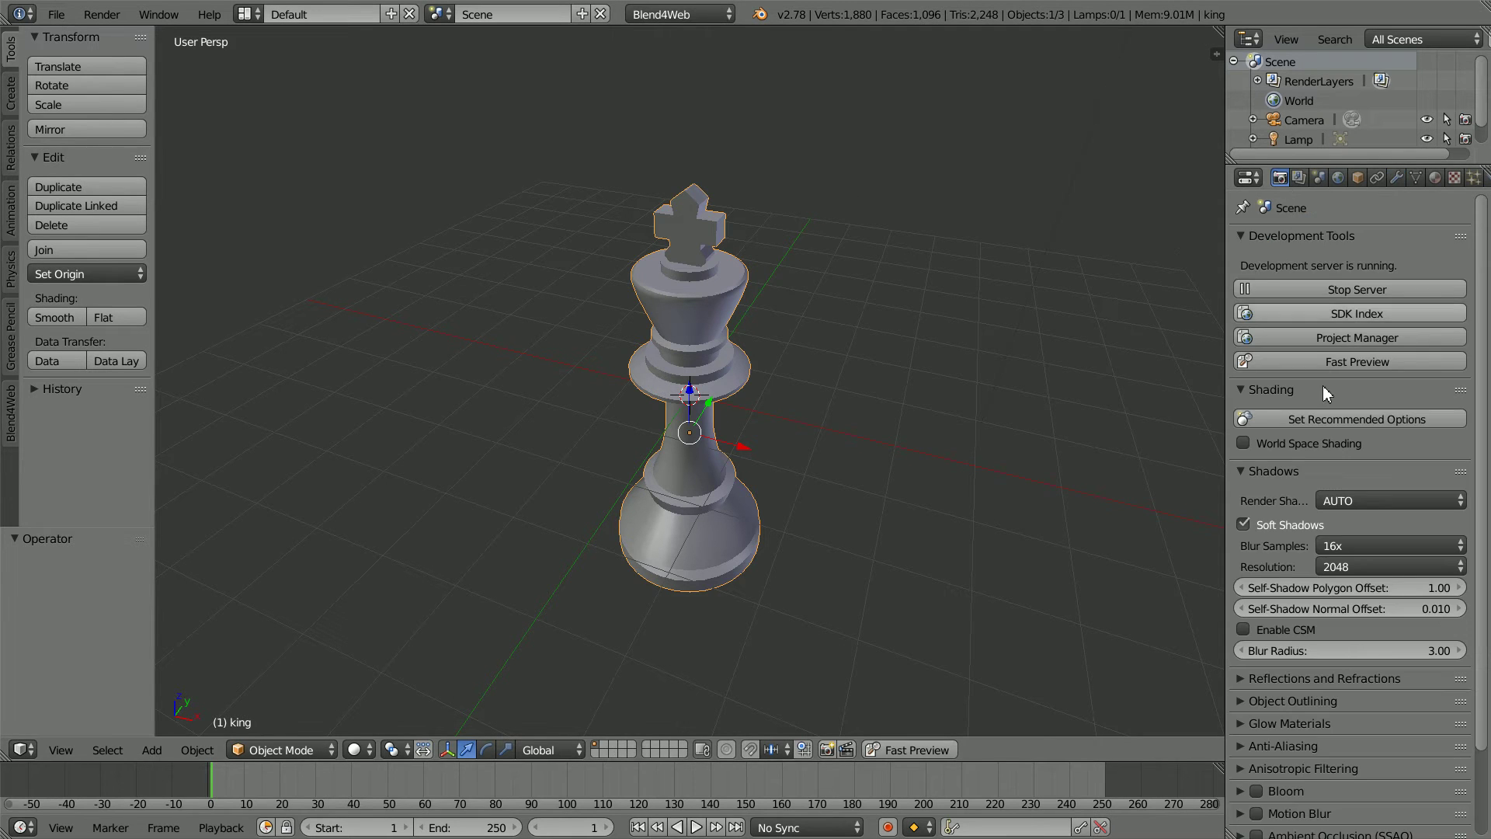
click(1368, 427)
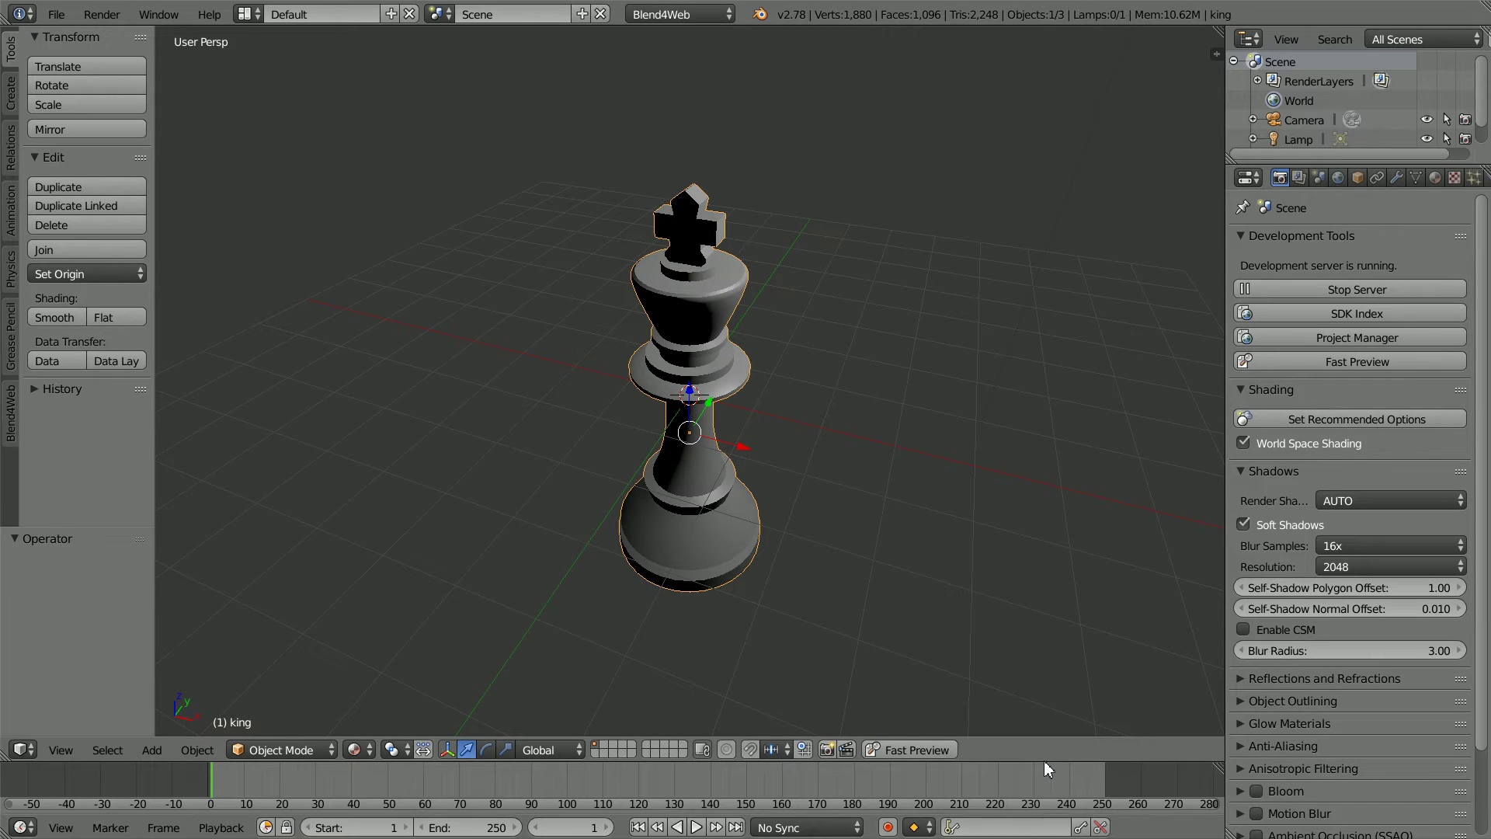
drag(1045, 763, 1049, 341)
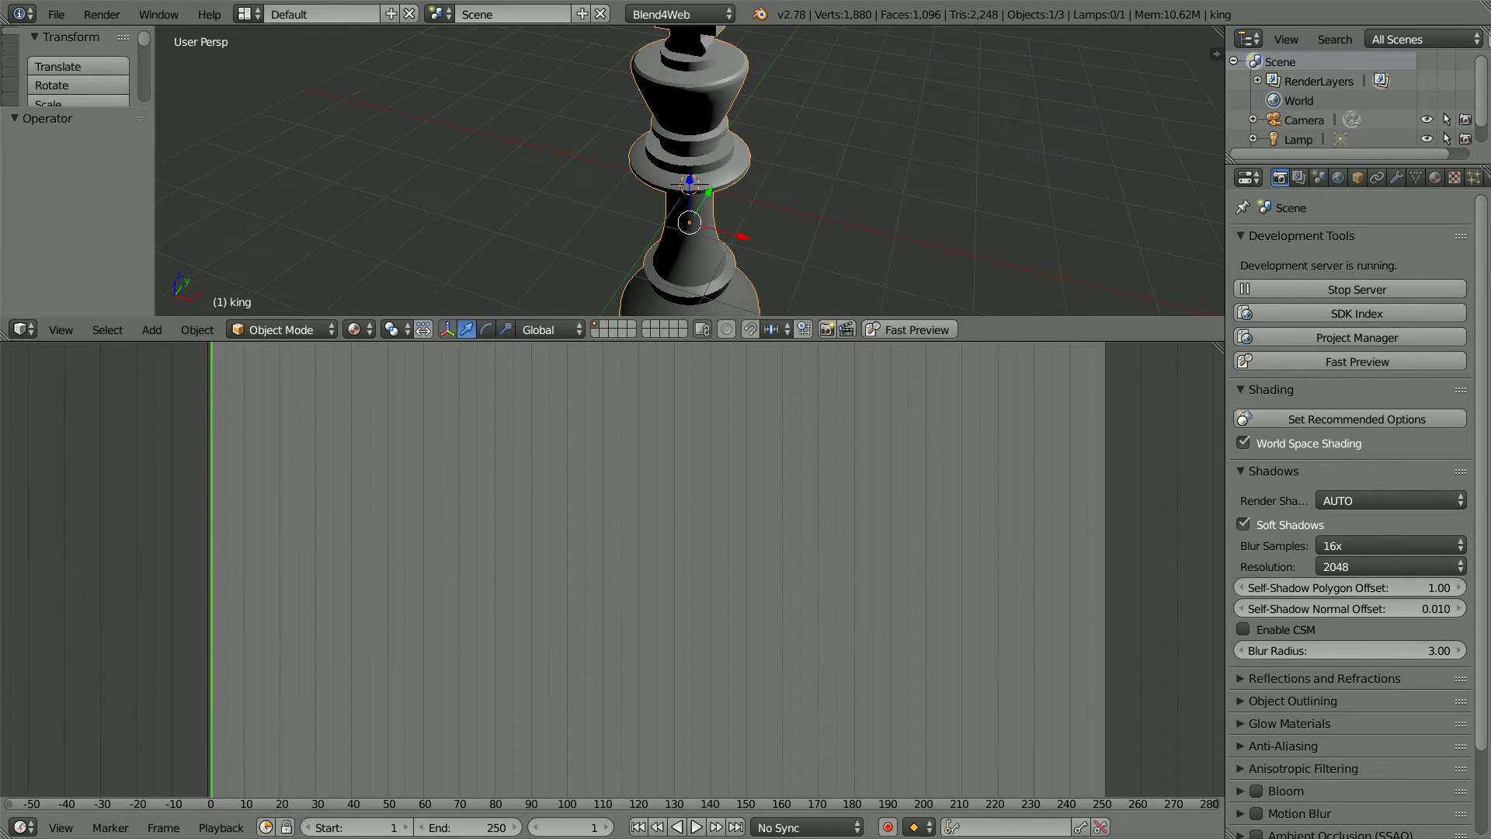
Turn the lower area into a shader Node Editor and give the king a new node-based material
click(23, 826)
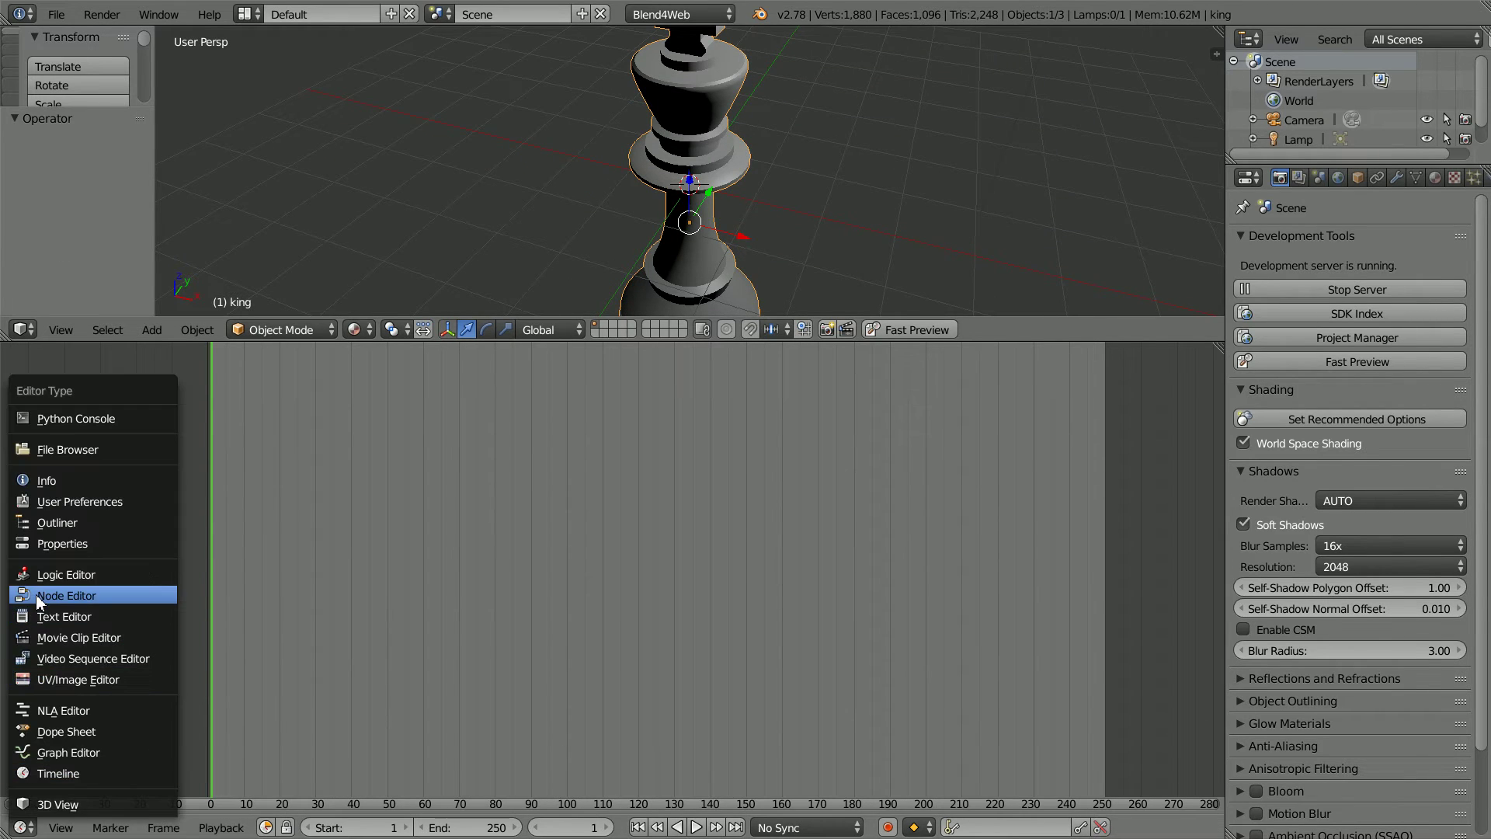
click(101, 593)
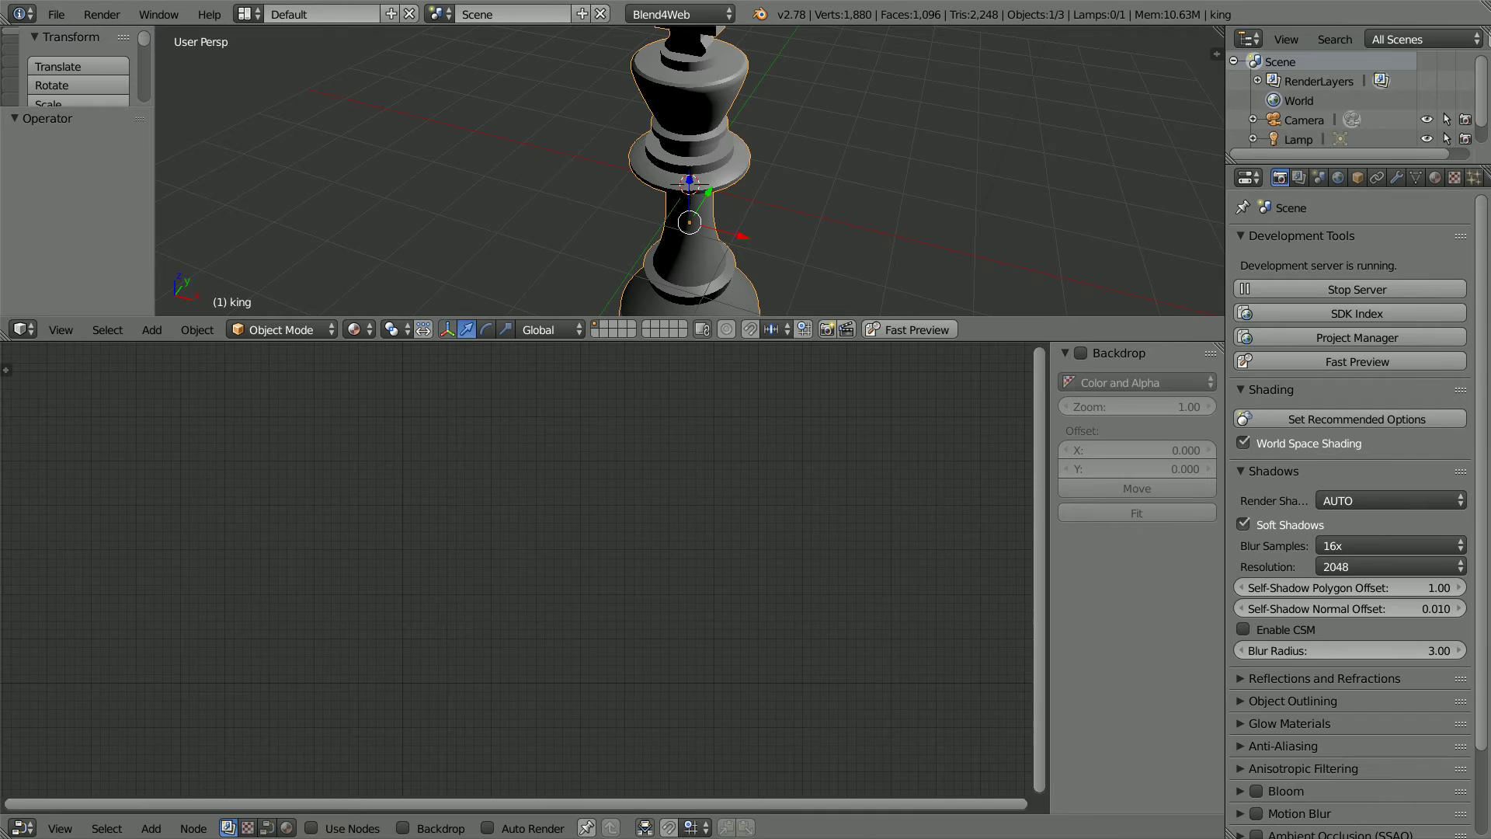
click(1433, 179)
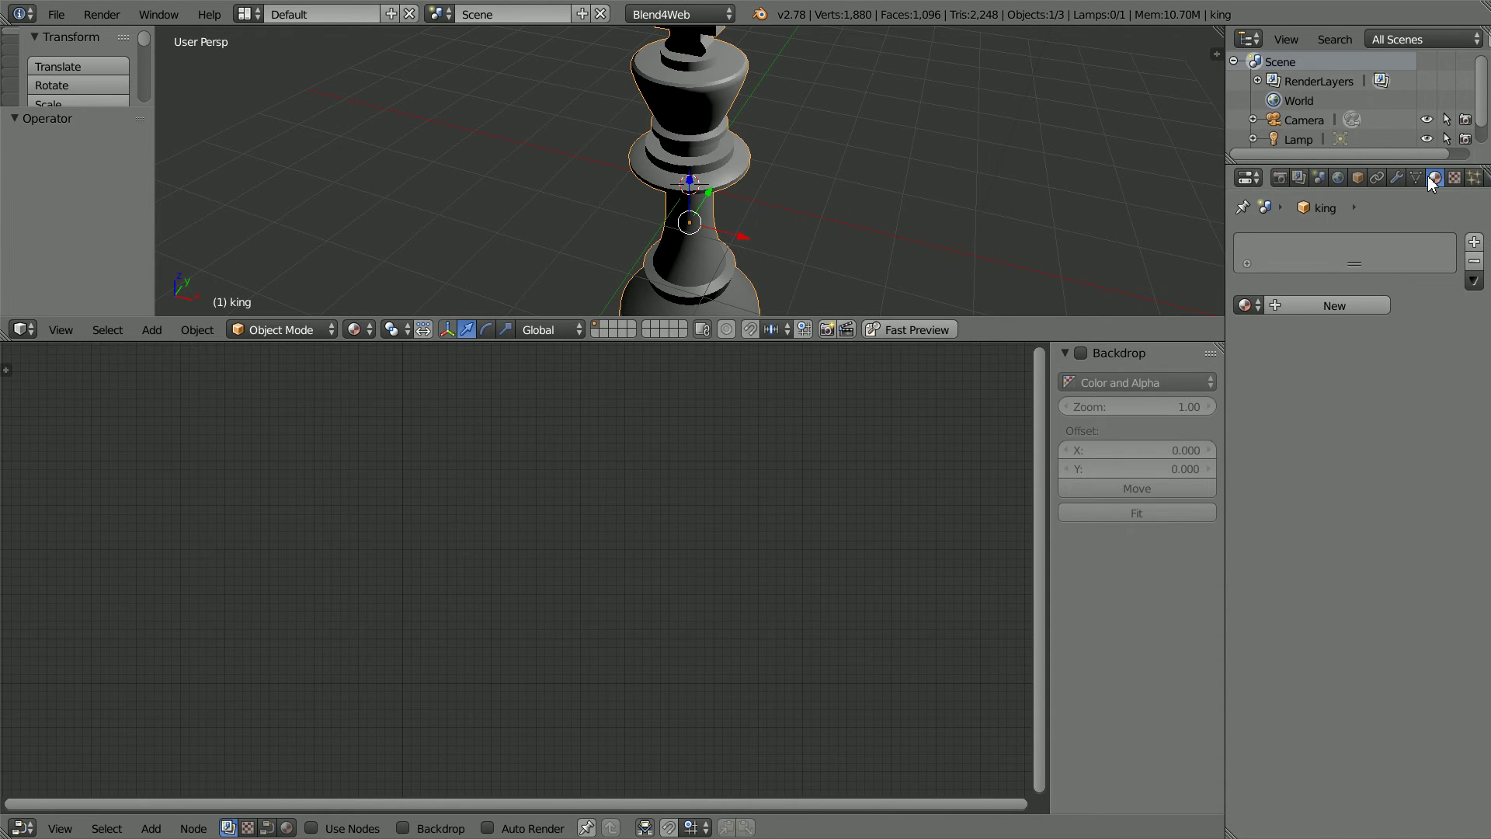
click(288, 827)
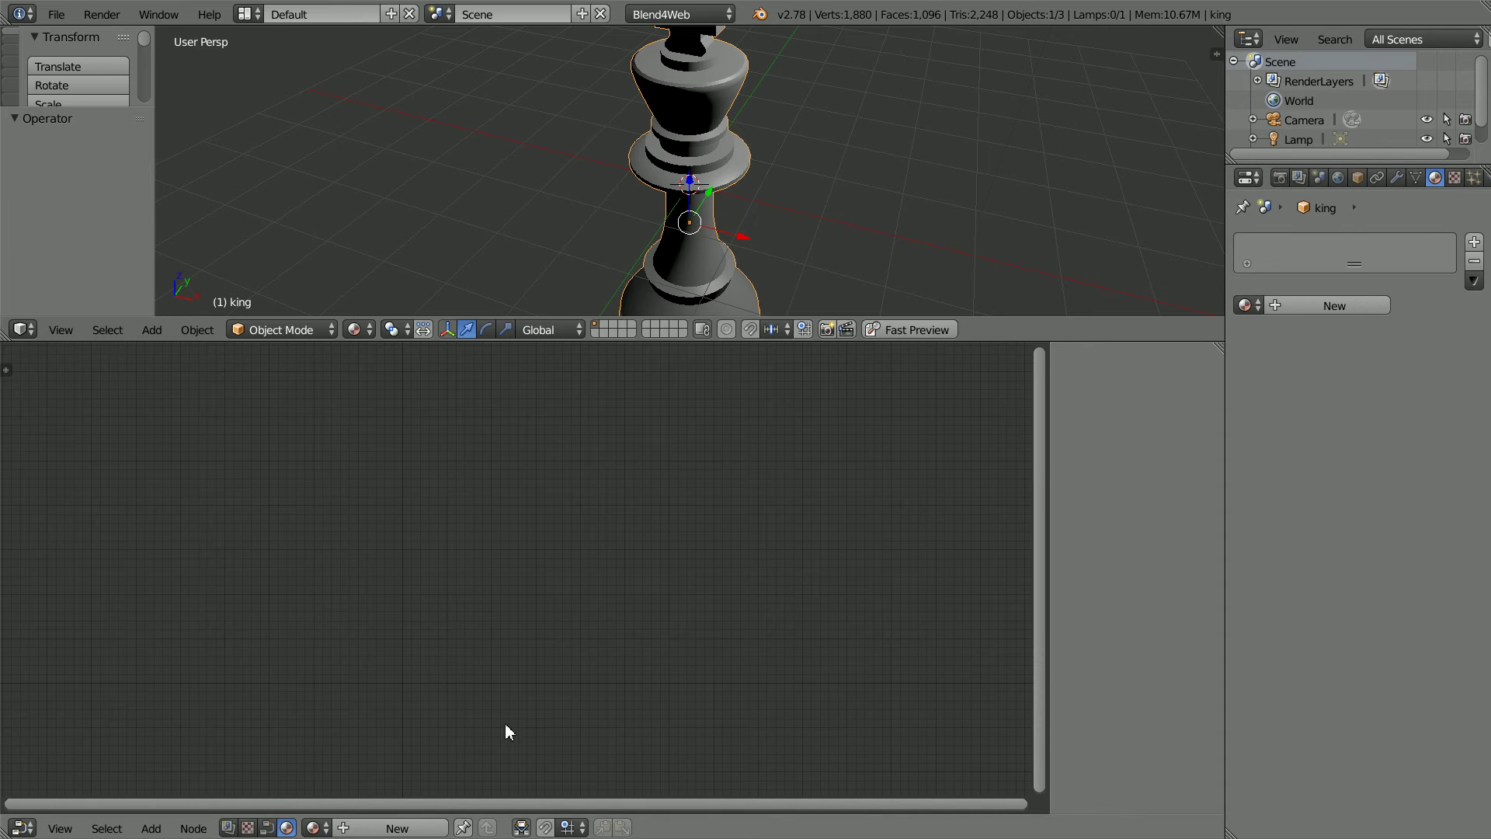
click(423, 828)
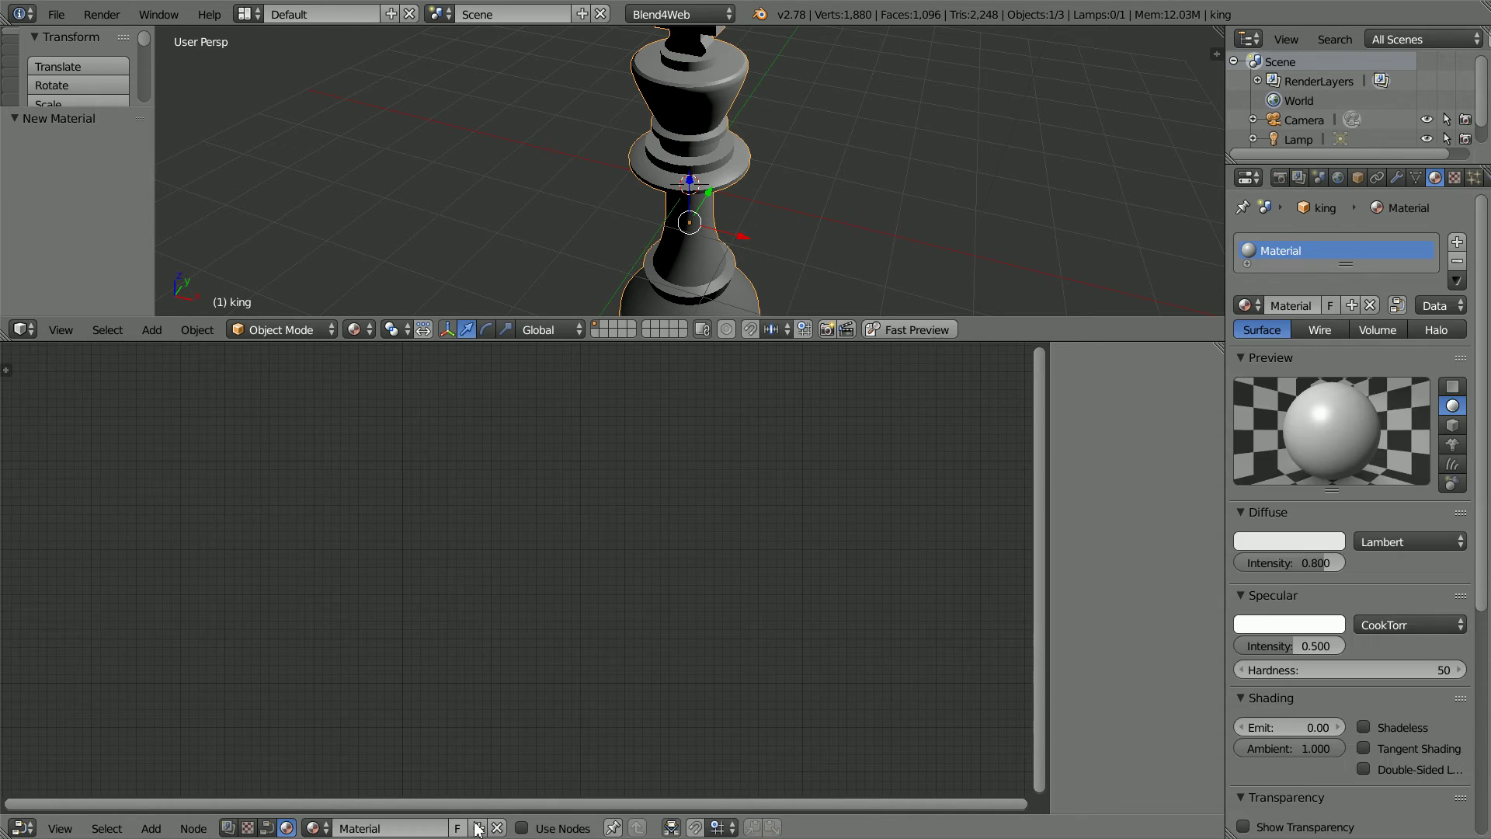
click(521, 827)
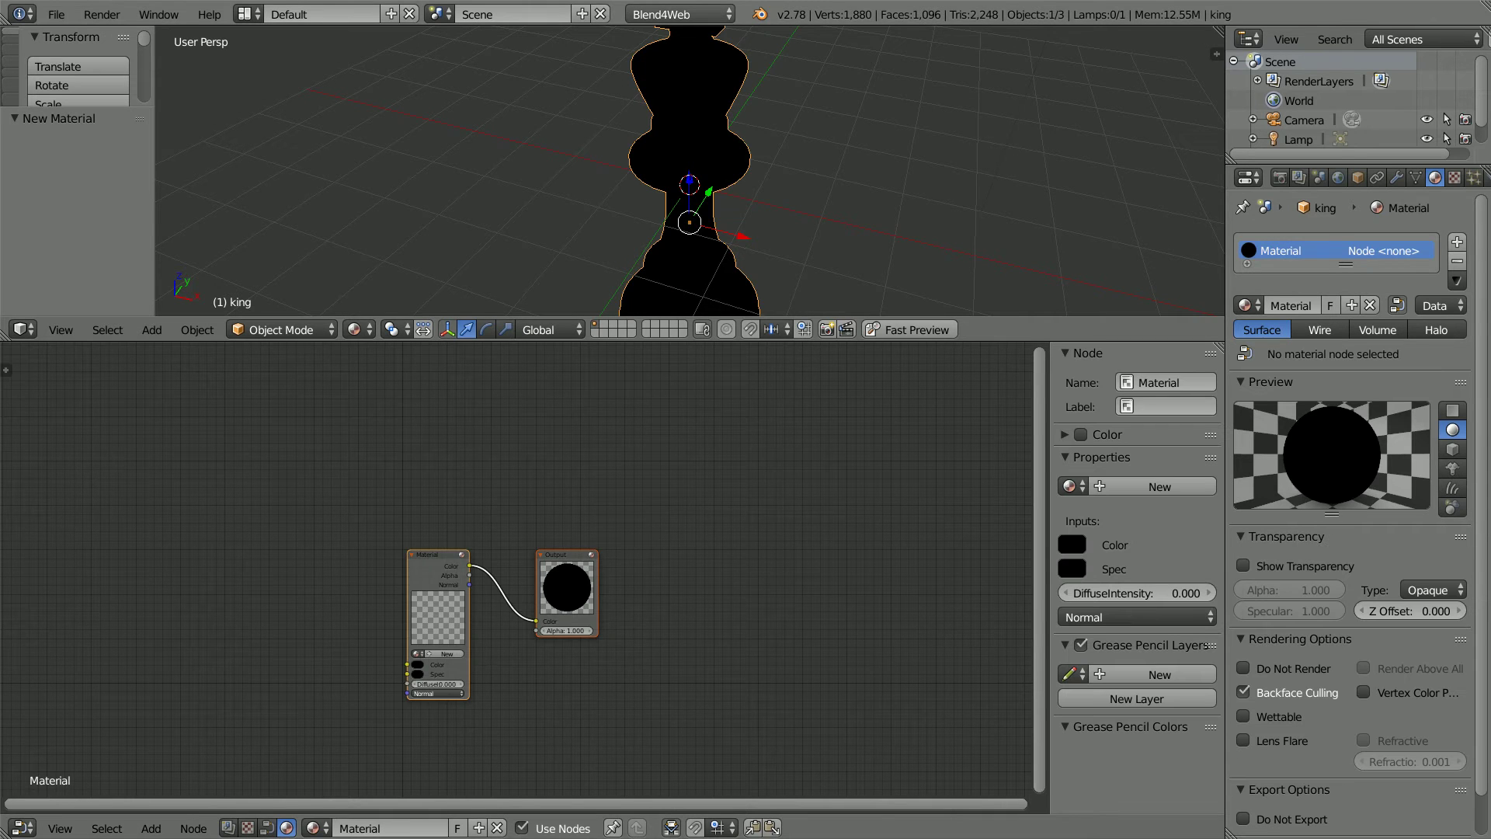
Assign the material named Material to the Material node, shading the king grey
scroll(844, 667, up, 3)
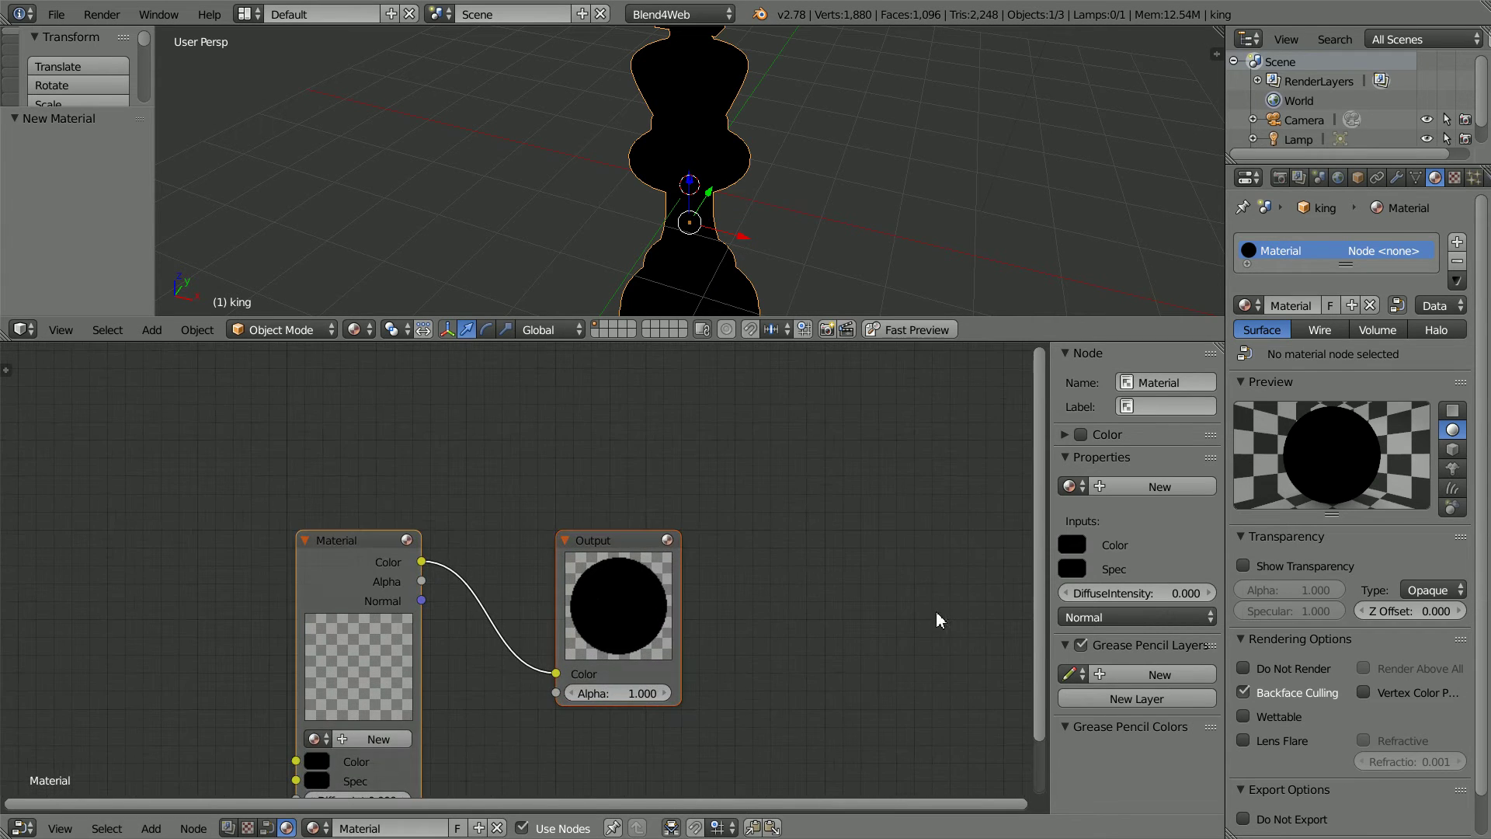
drag(1037, 462, 1042, 617)
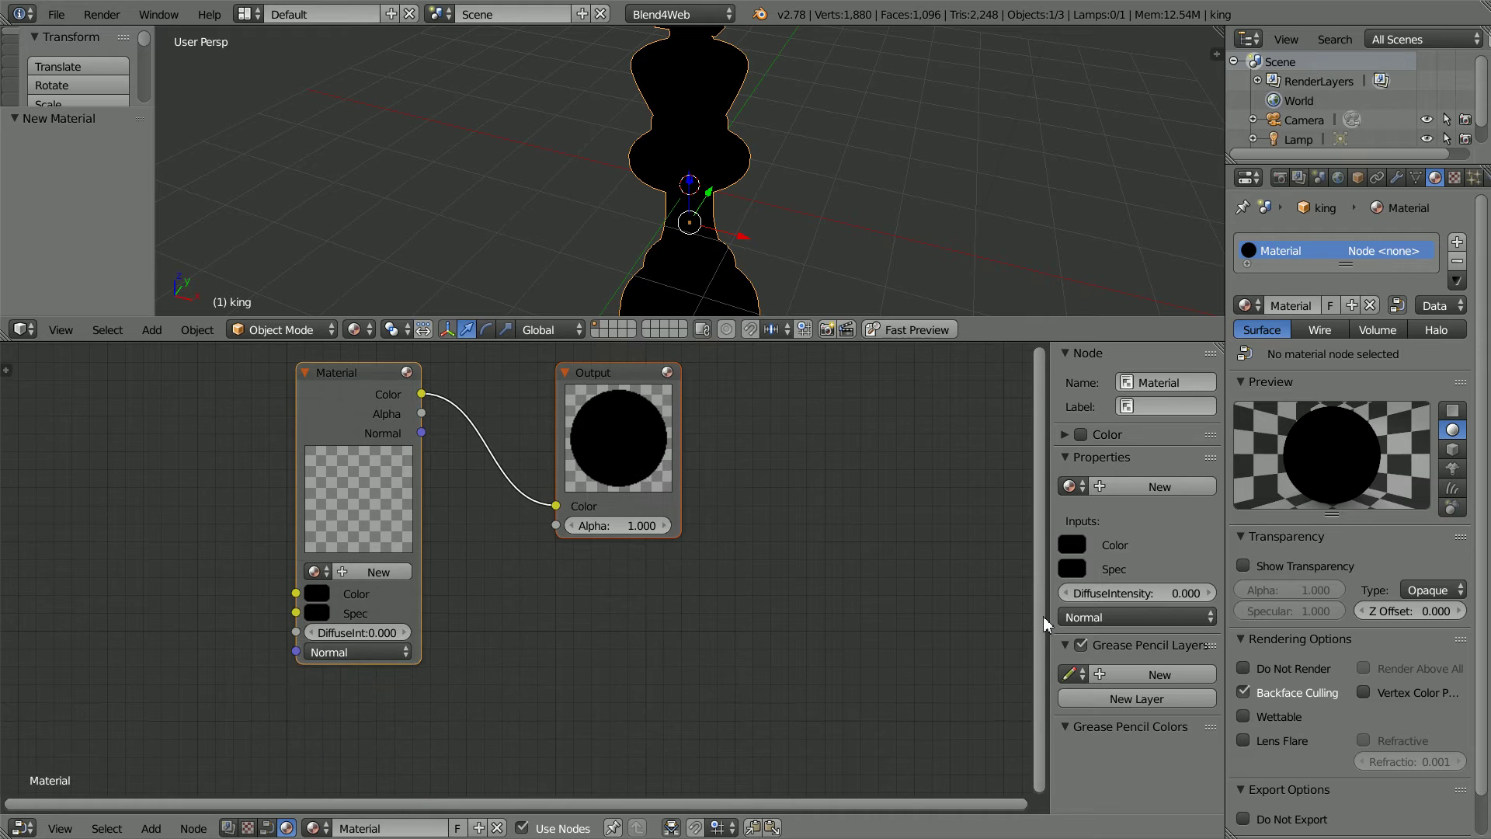
click(314, 572)
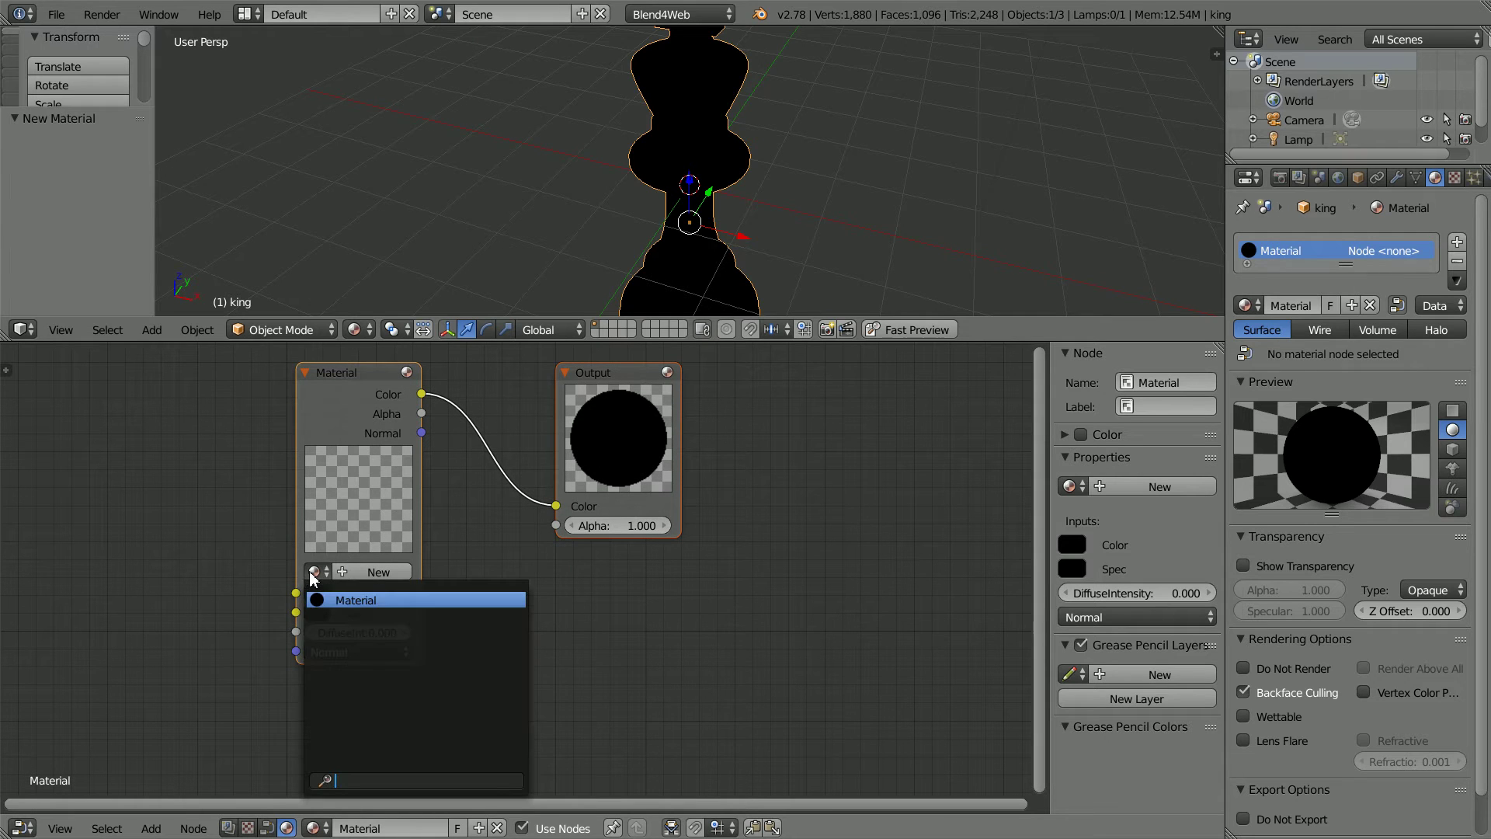
click(362, 601)
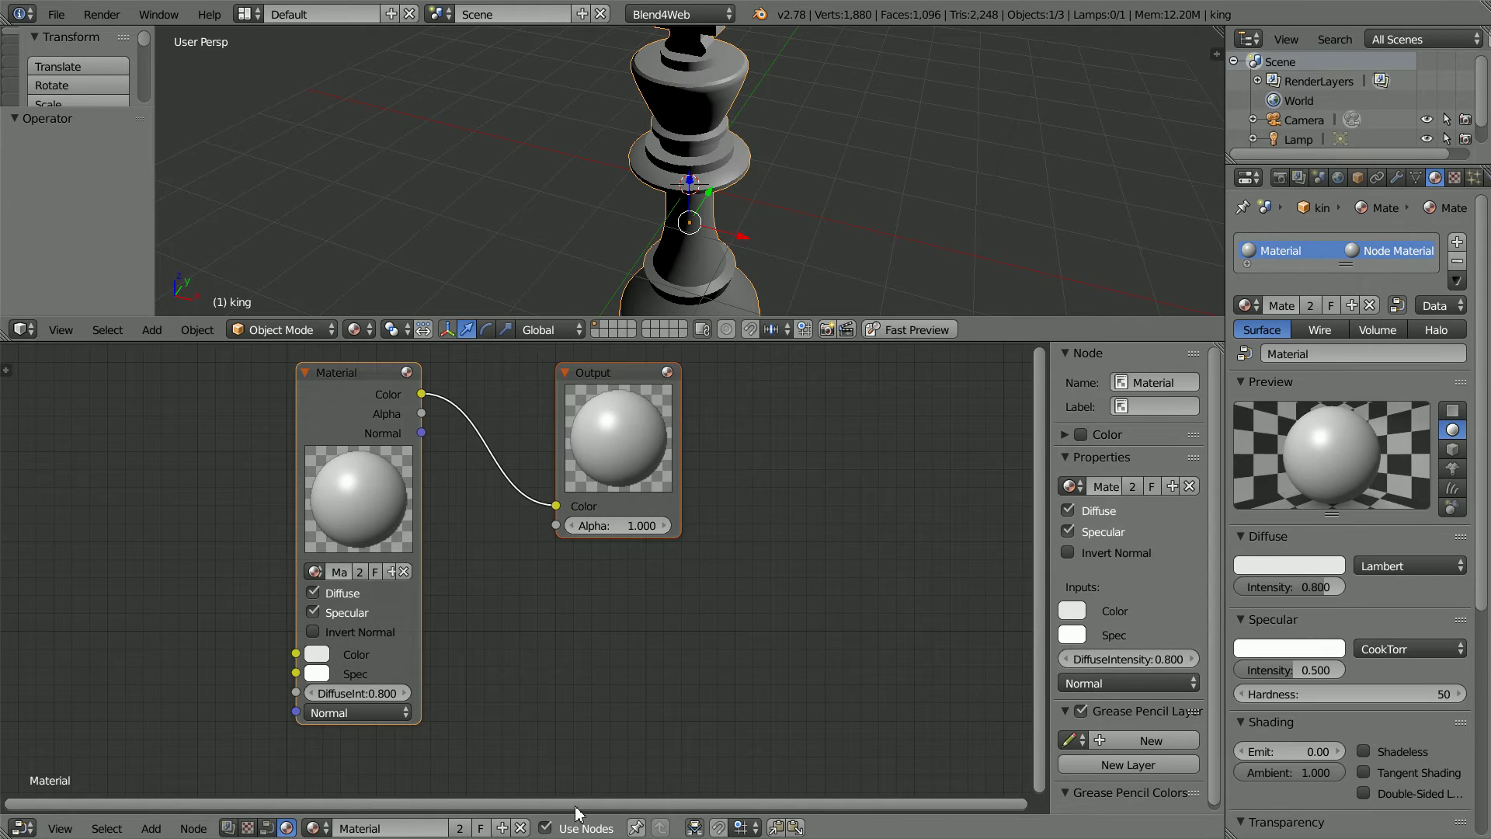
drag(574, 804, 245, 800)
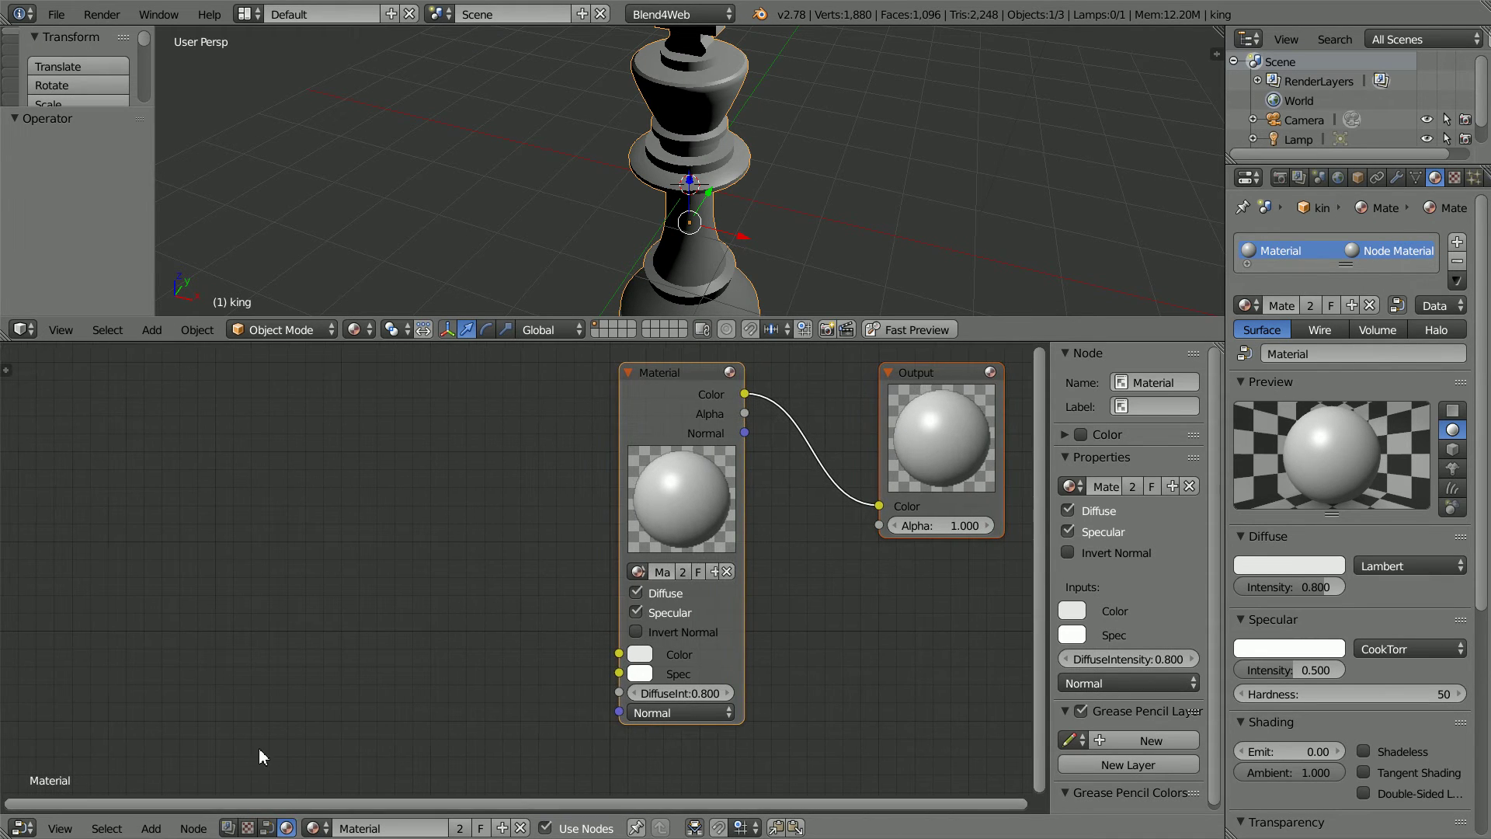
Append the gypsum_material_core node group from G:\blend4web_ce\blender\material_library\natural\gypsum.blend
click(61, 17)
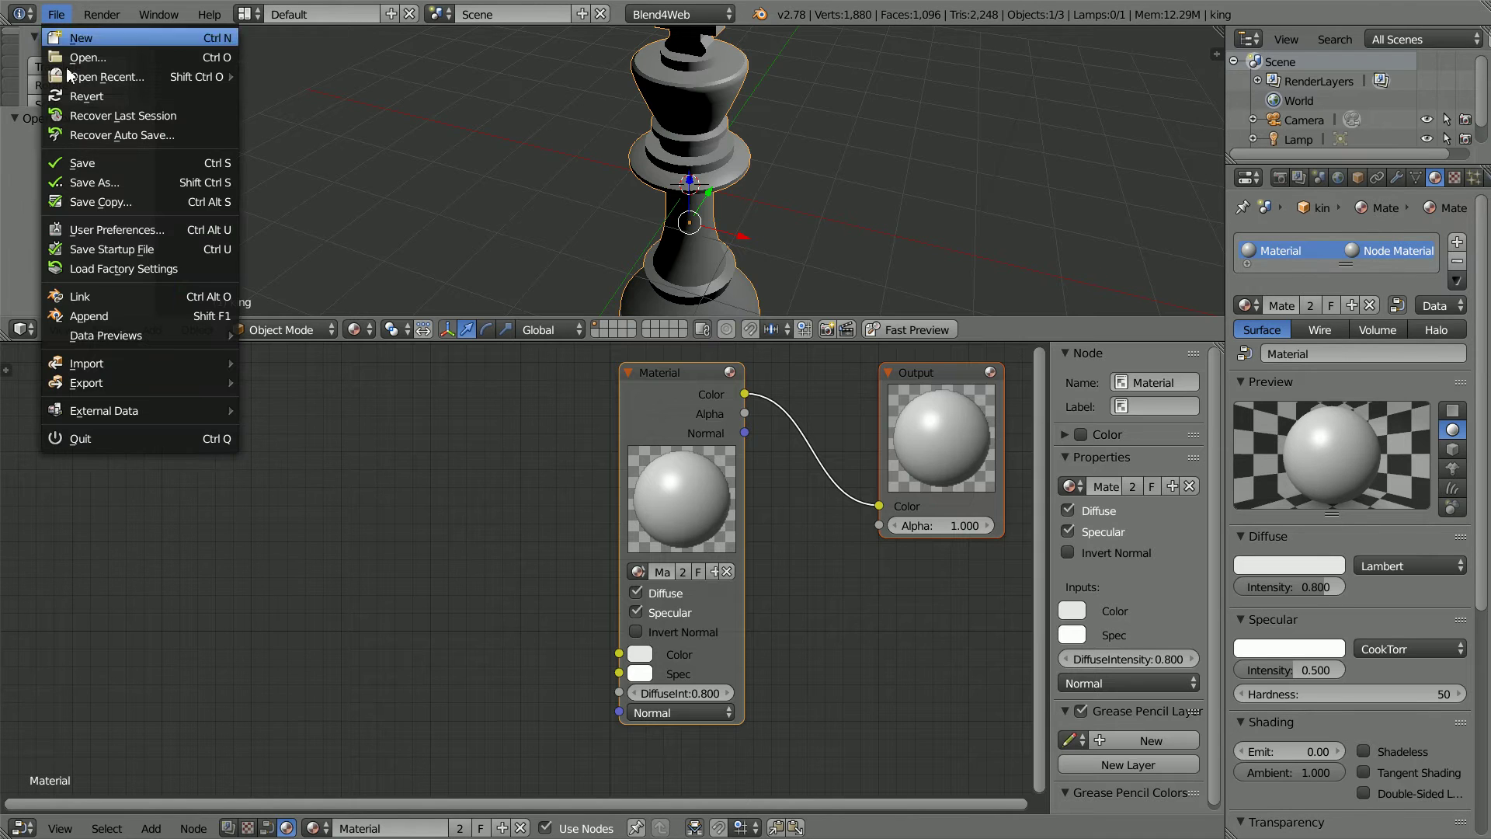
click(124, 318)
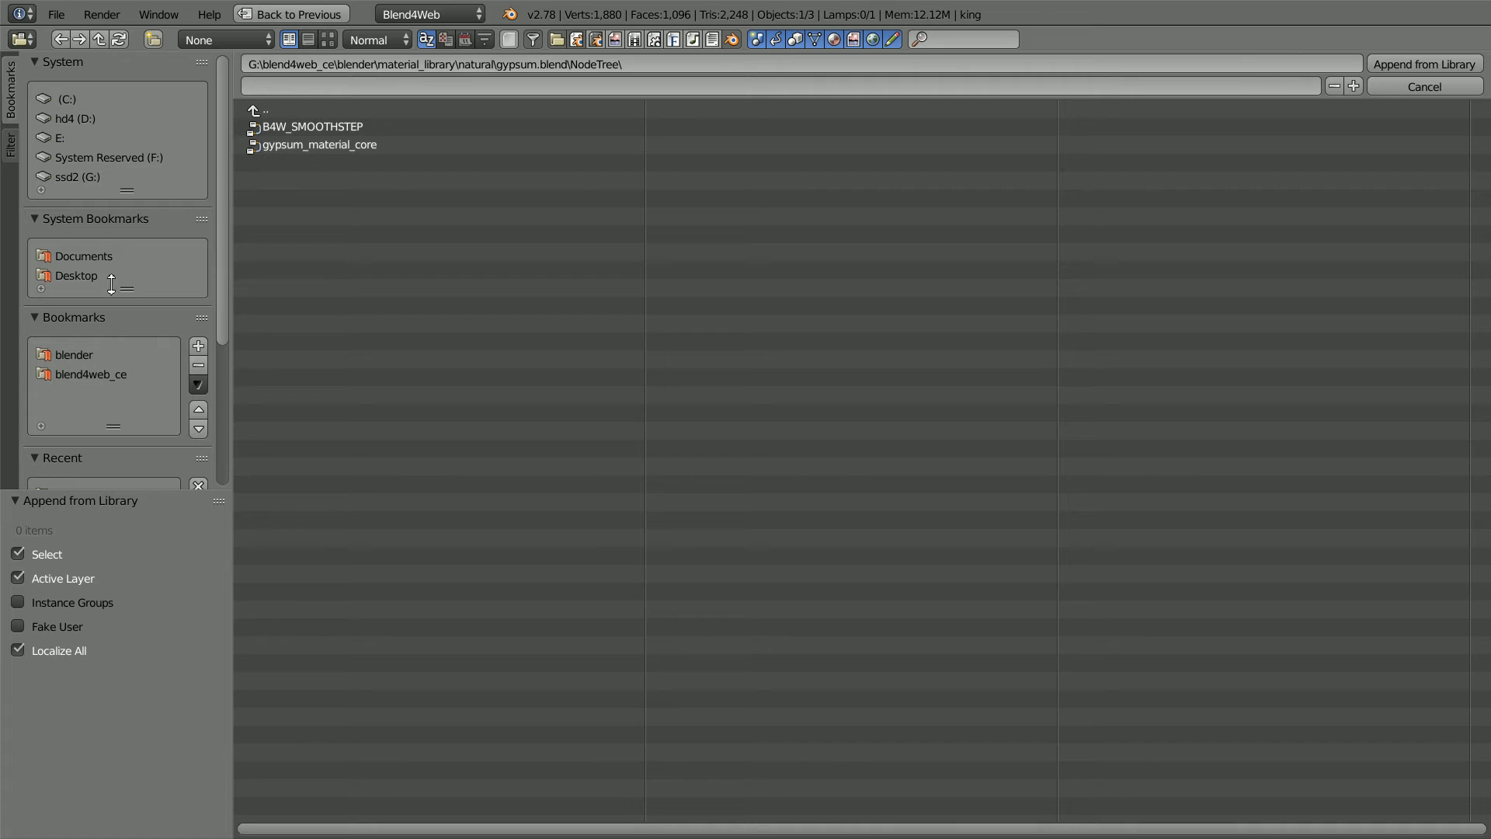
click(57, 180)
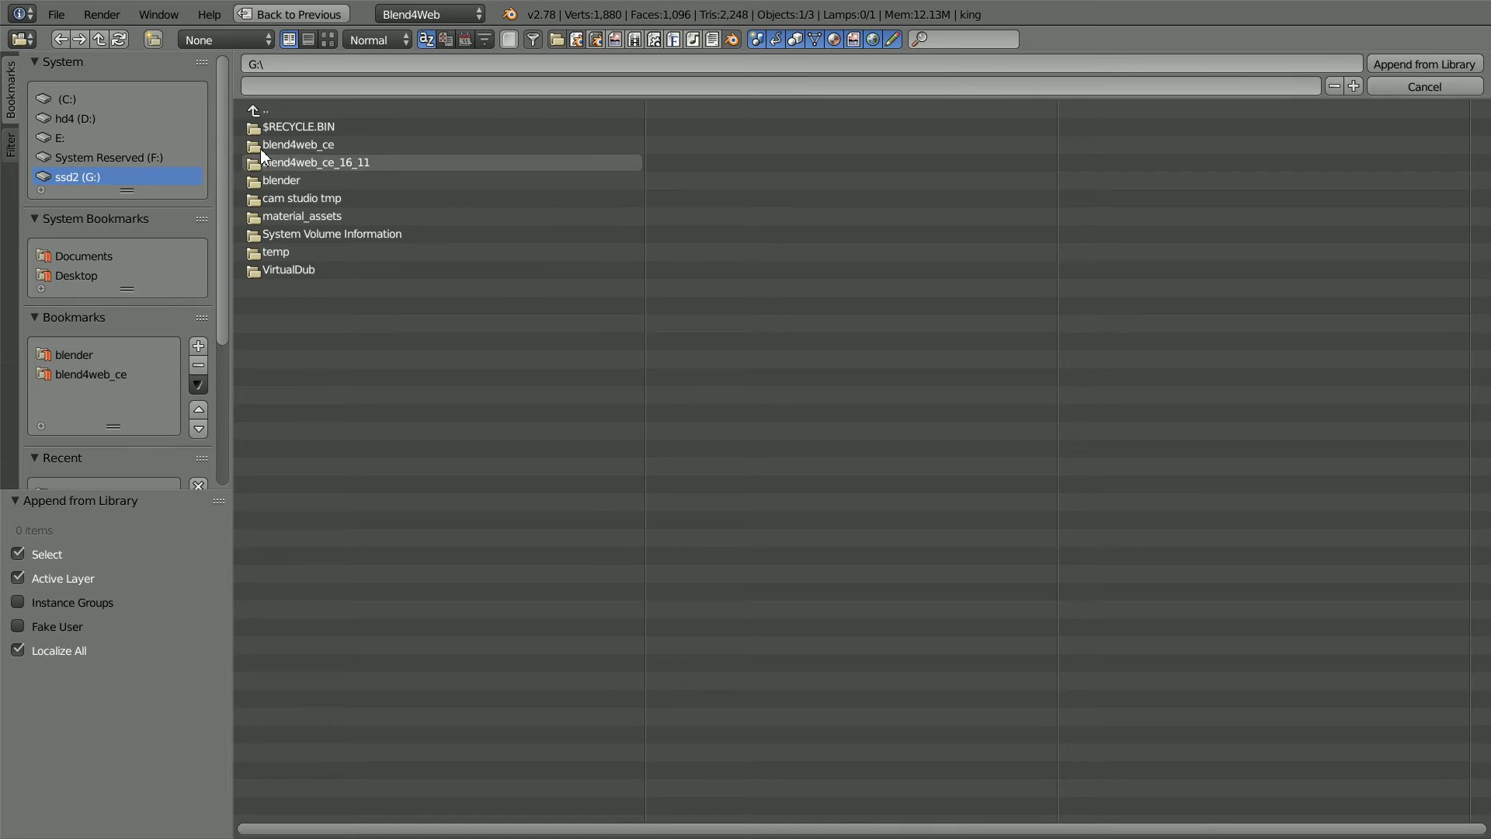
double_click(352, 145)
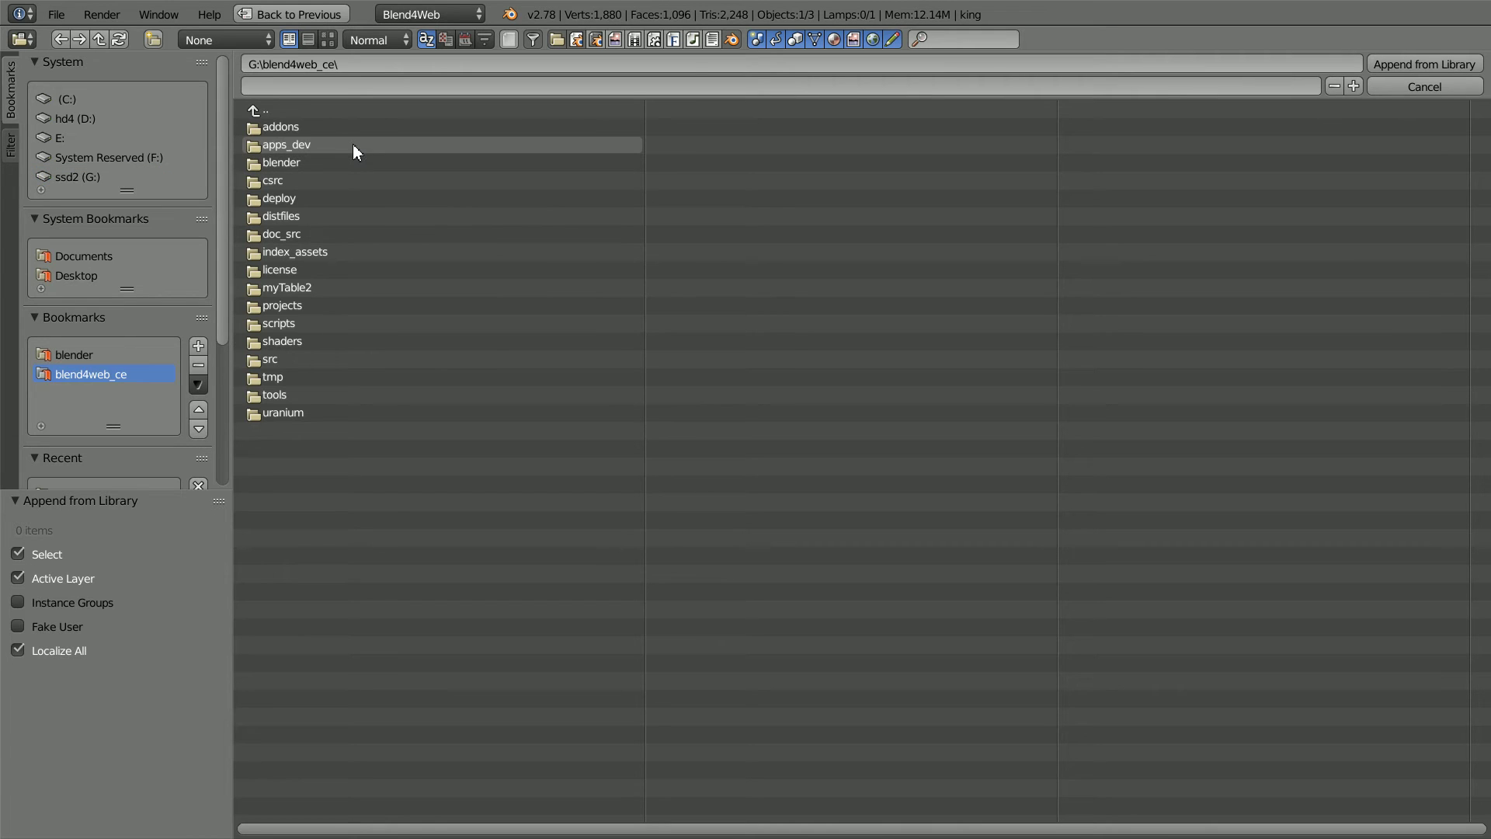
double_click(292, 164)
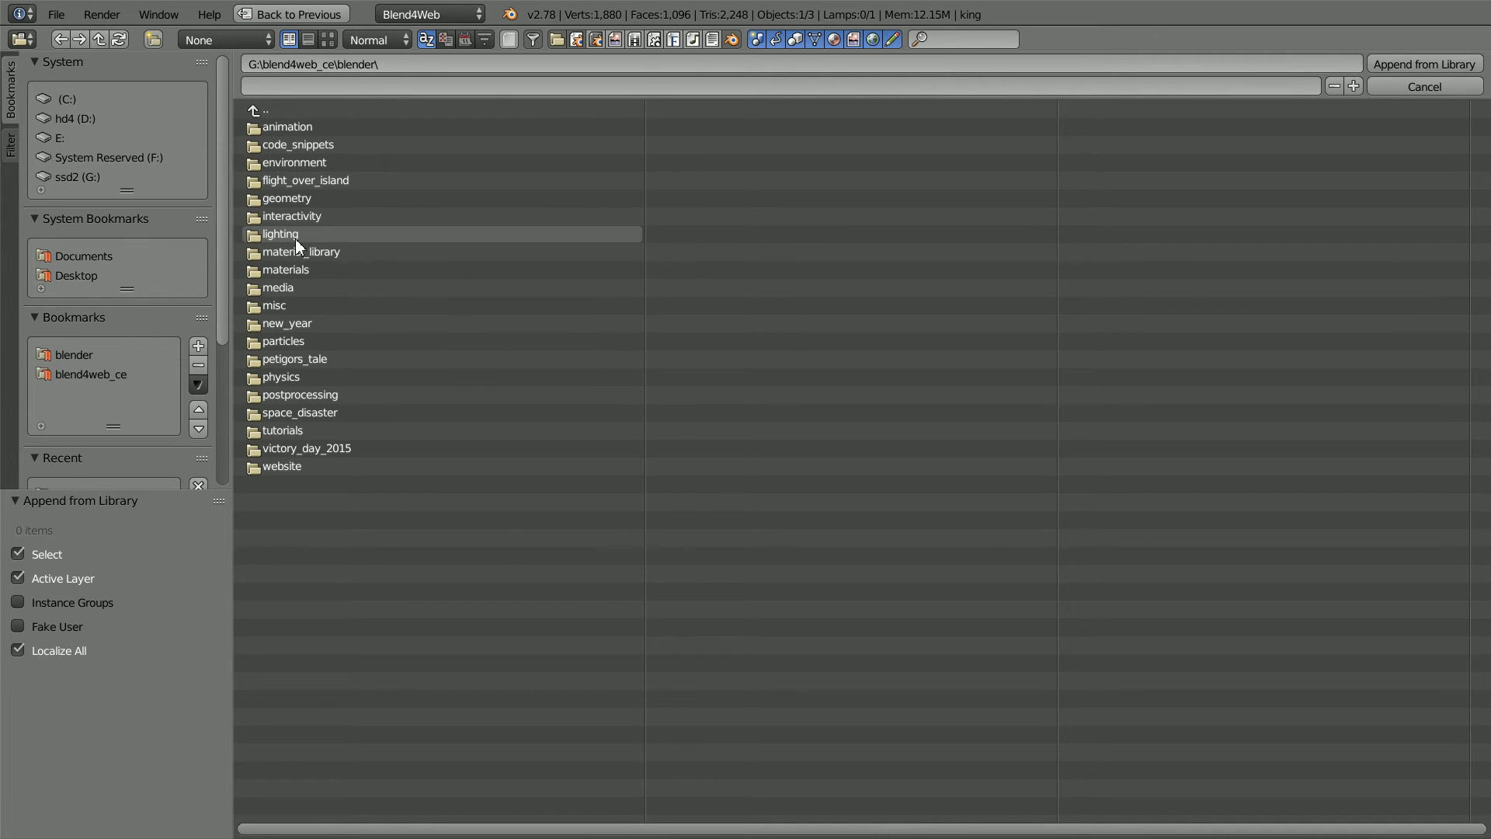
double_click(349, 250)
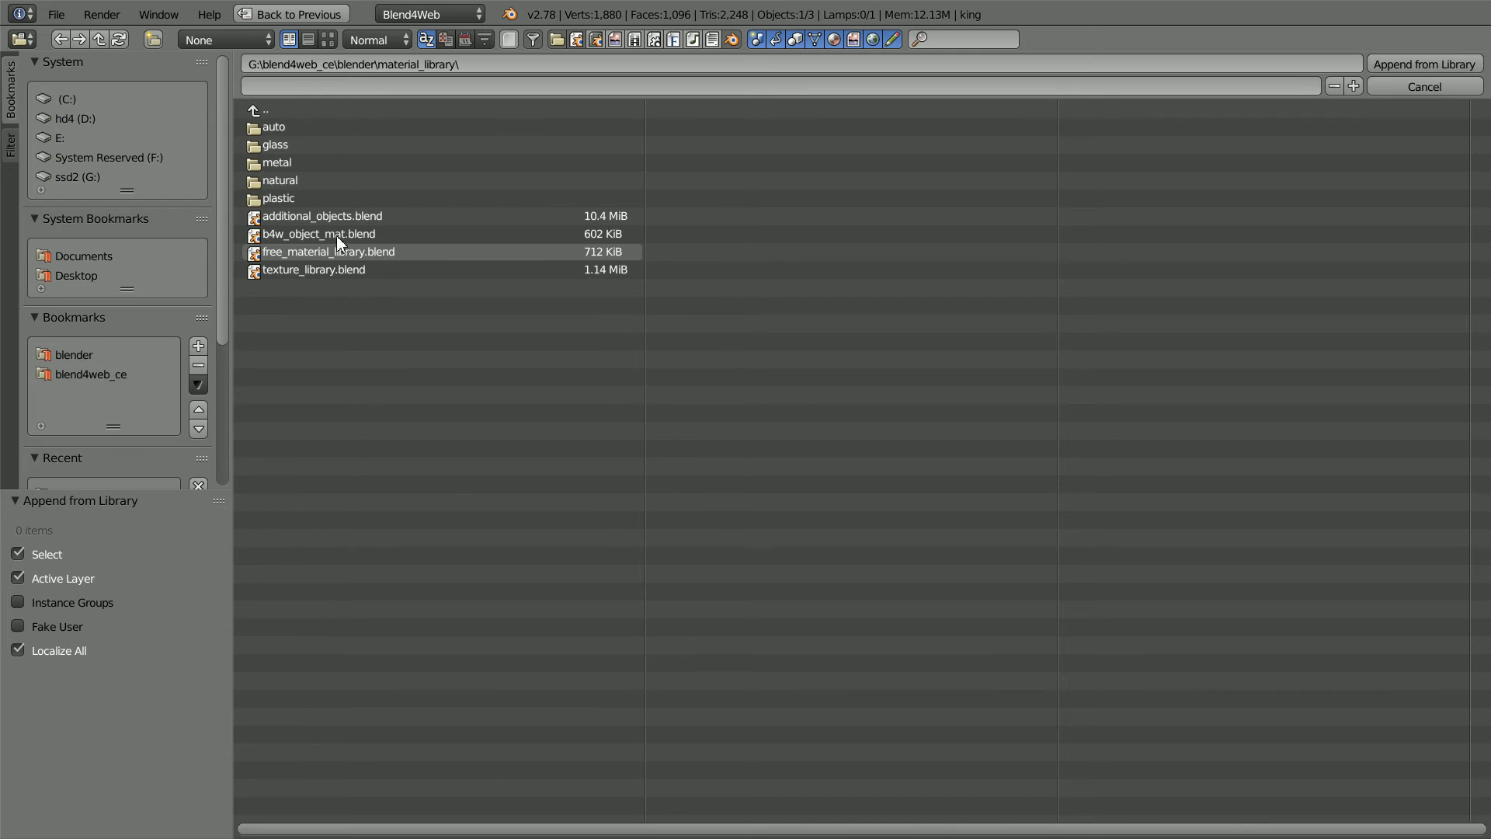
double_click(288, 182)
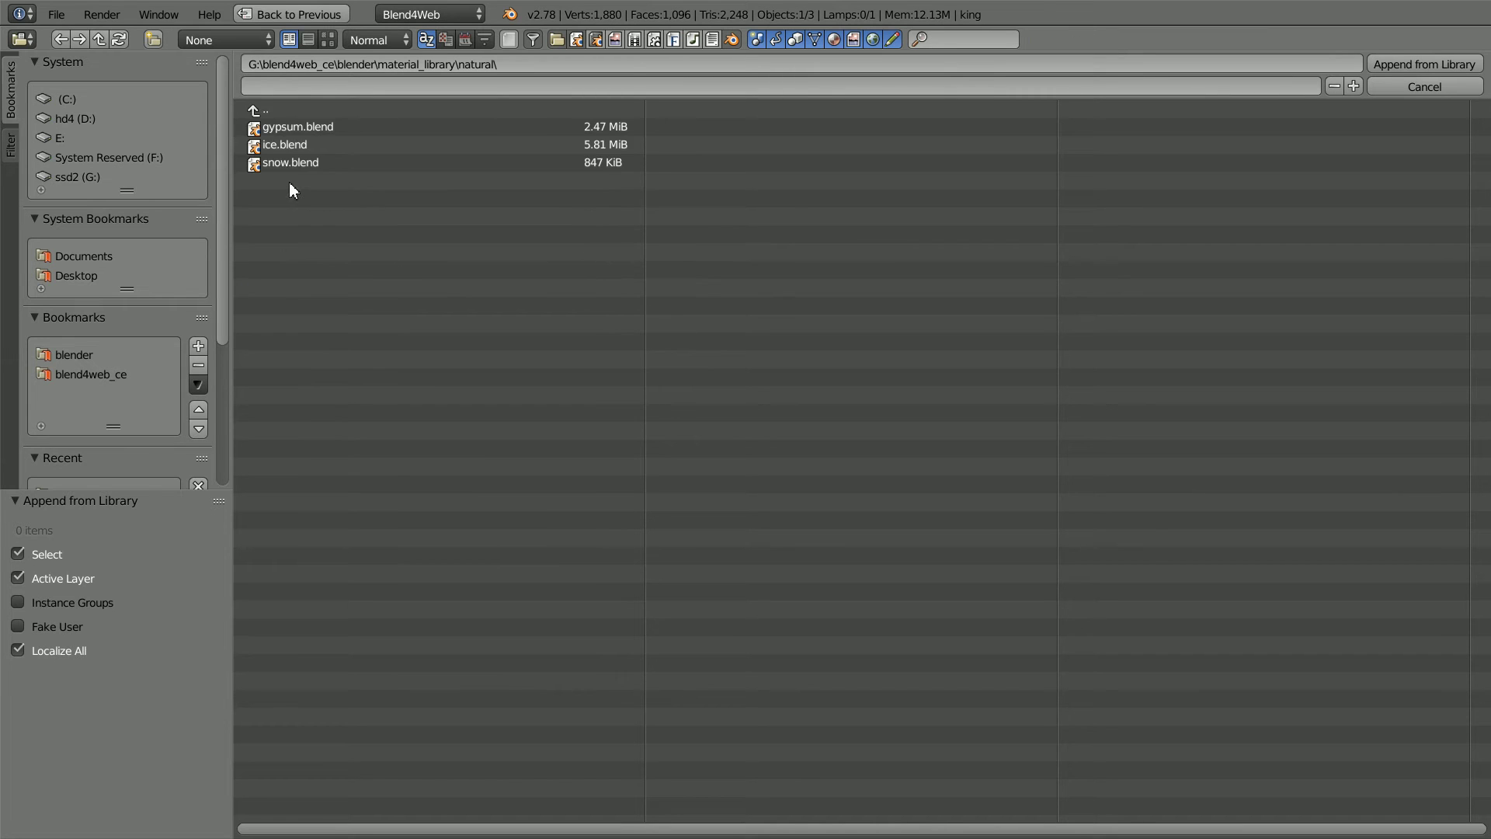
double_click(298, 127)
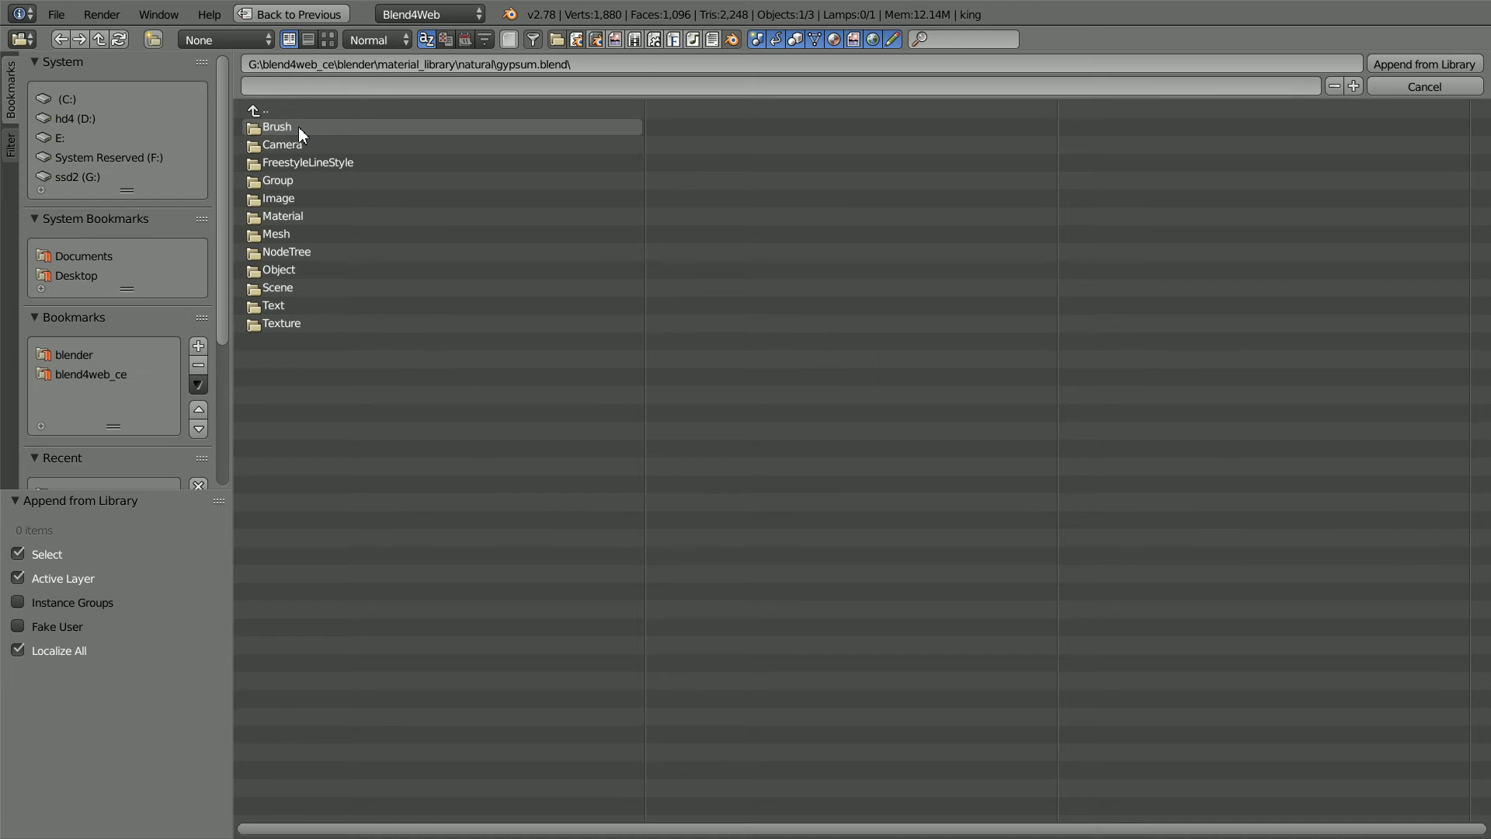
double_click(288, 251)
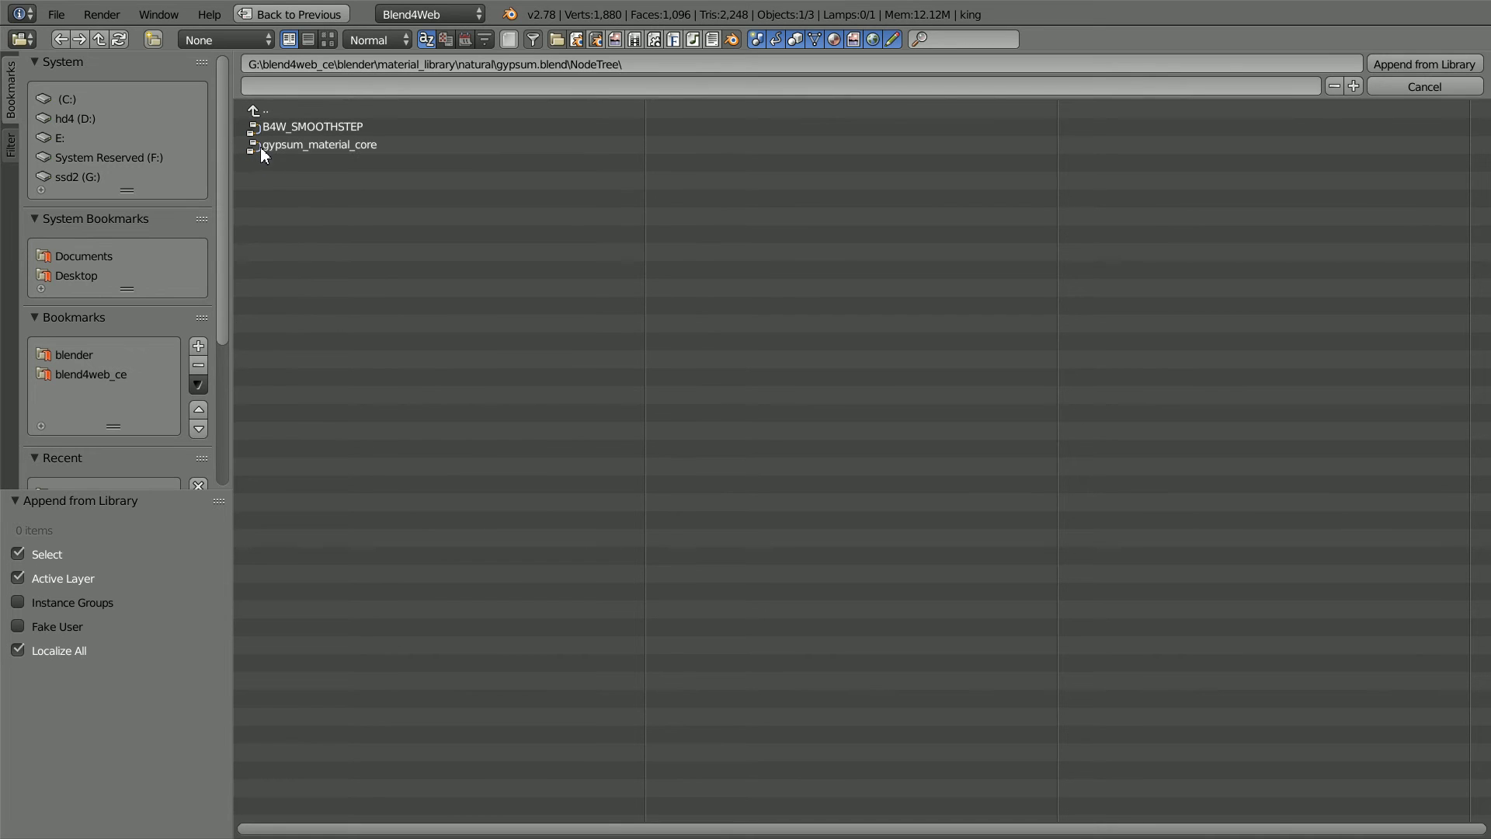
click(333, 146)
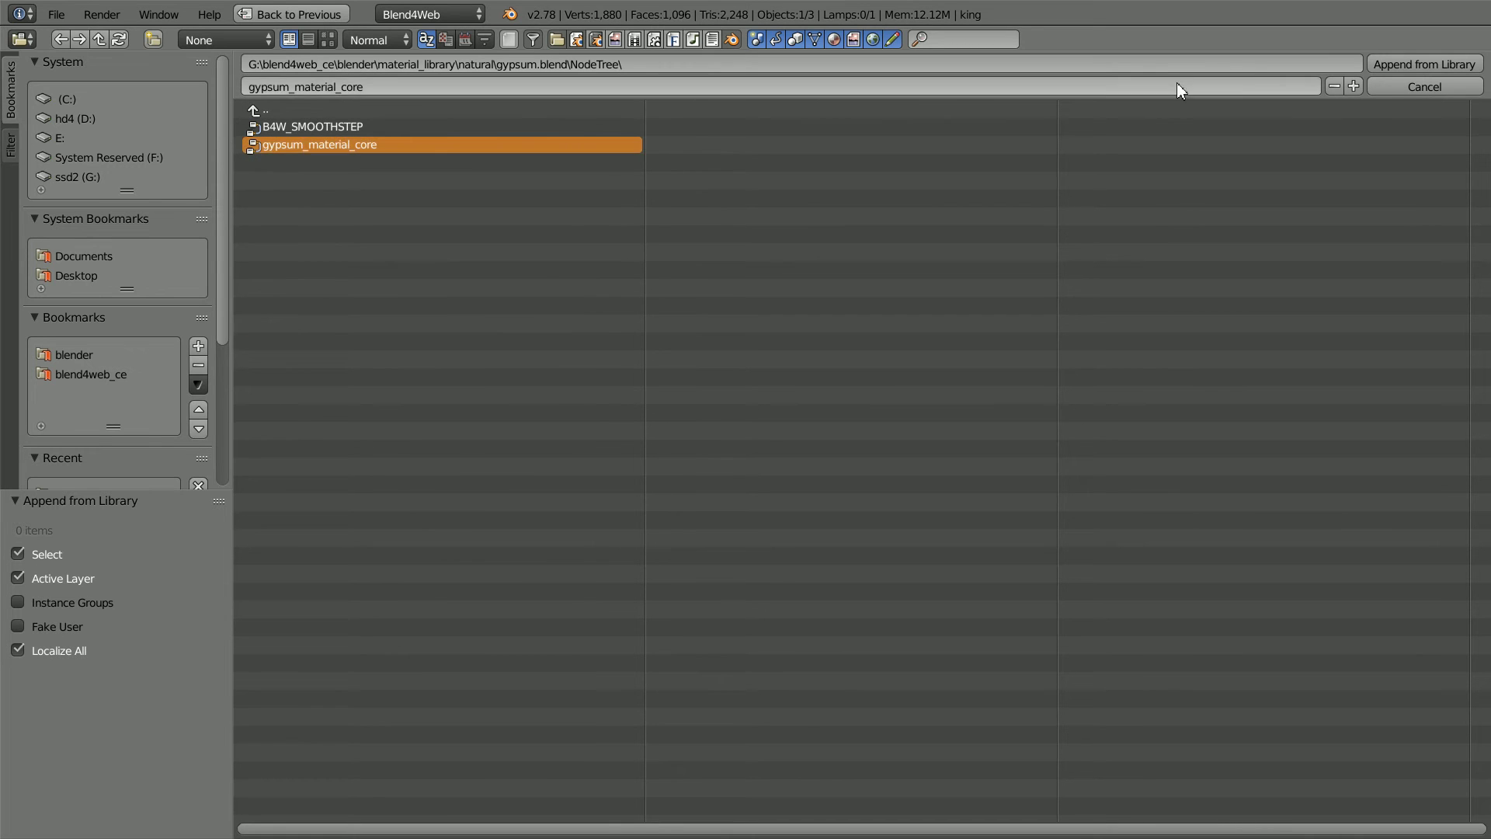
click(1403, 64)
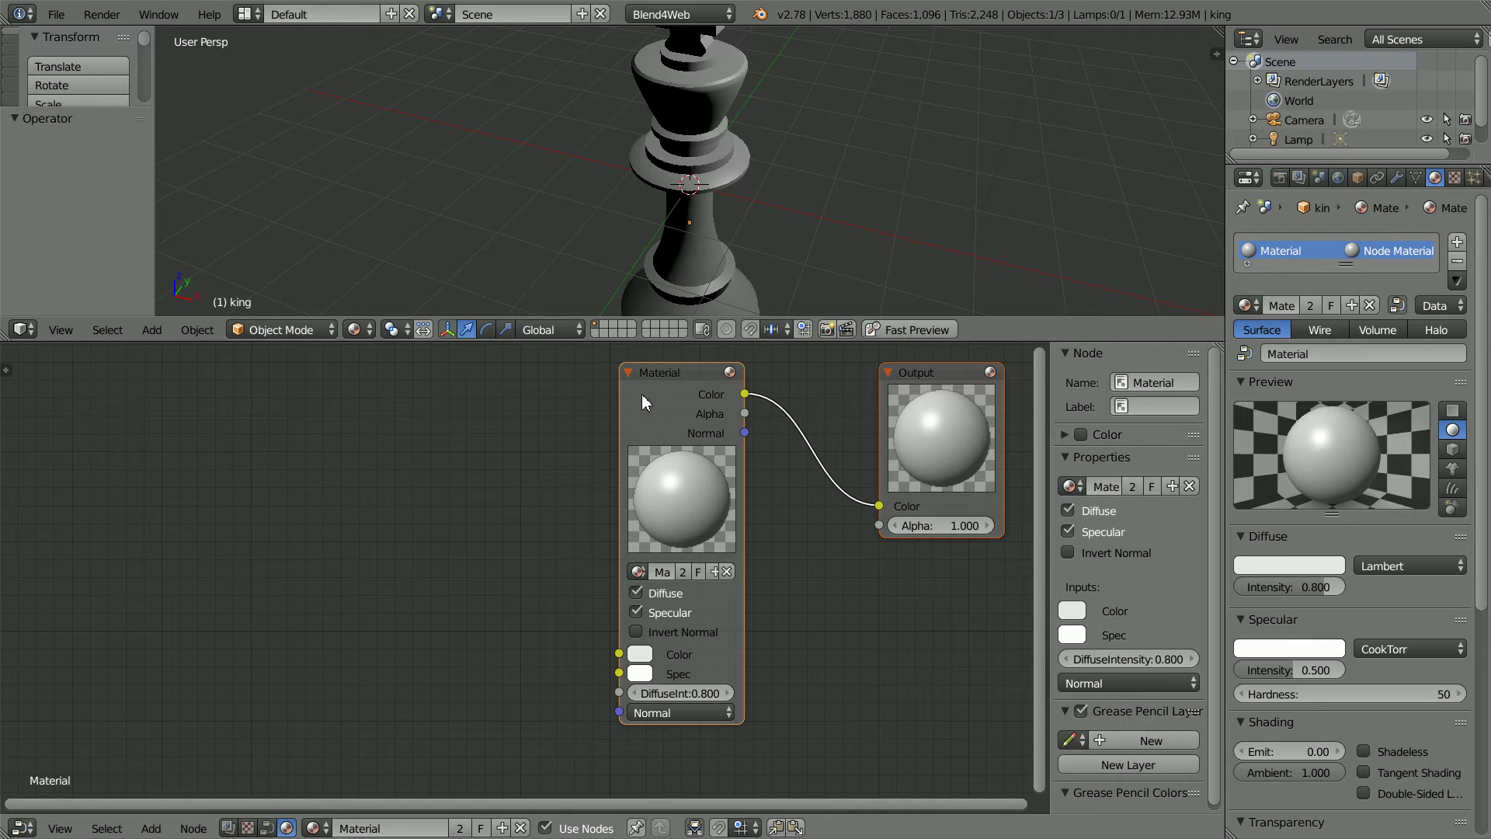
Add a gypsum_material_core group node to the left of the Material node
click(150, 828)
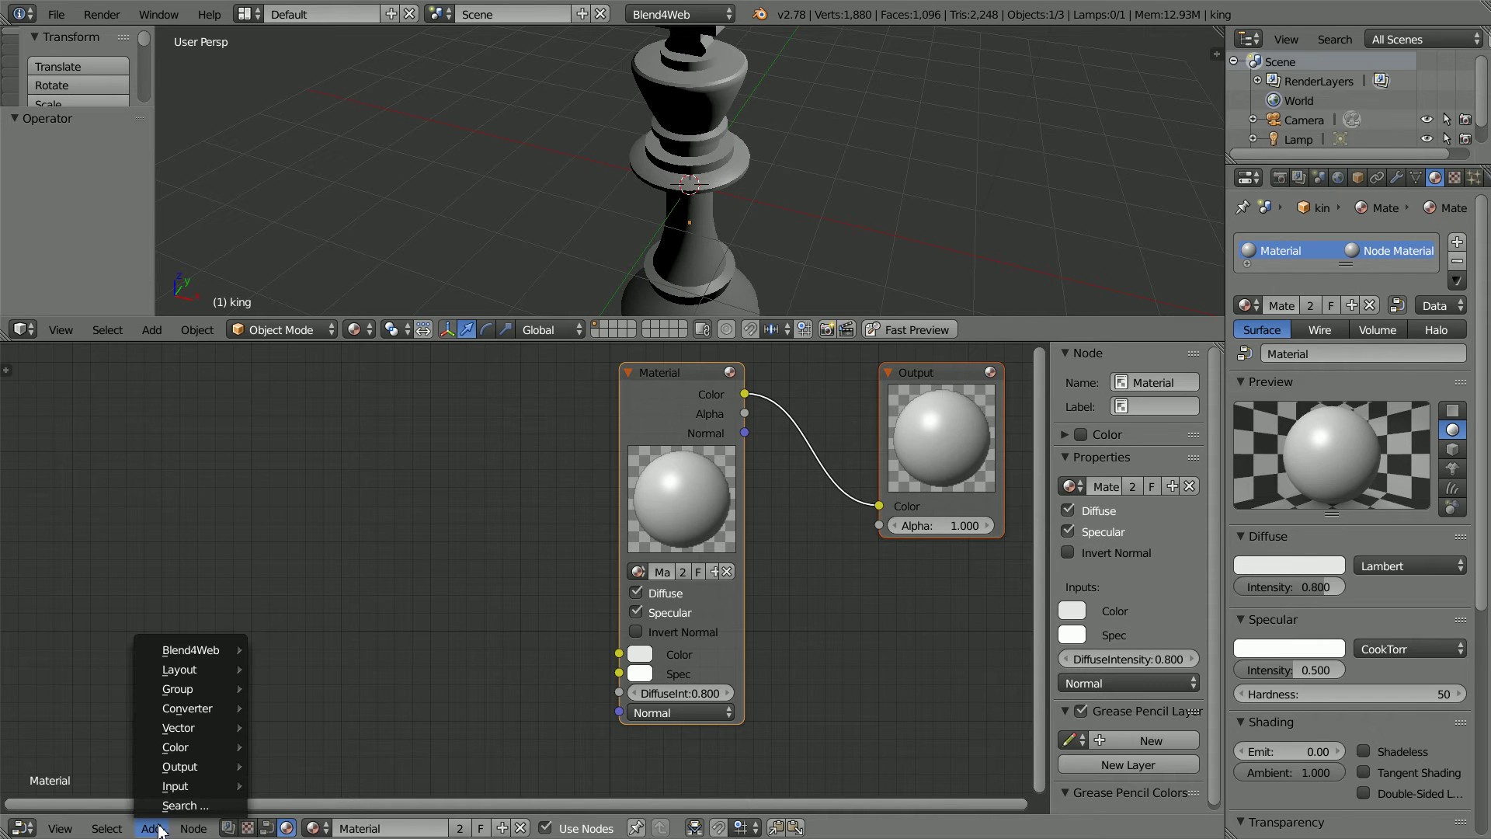
mouse_move(178, 684)
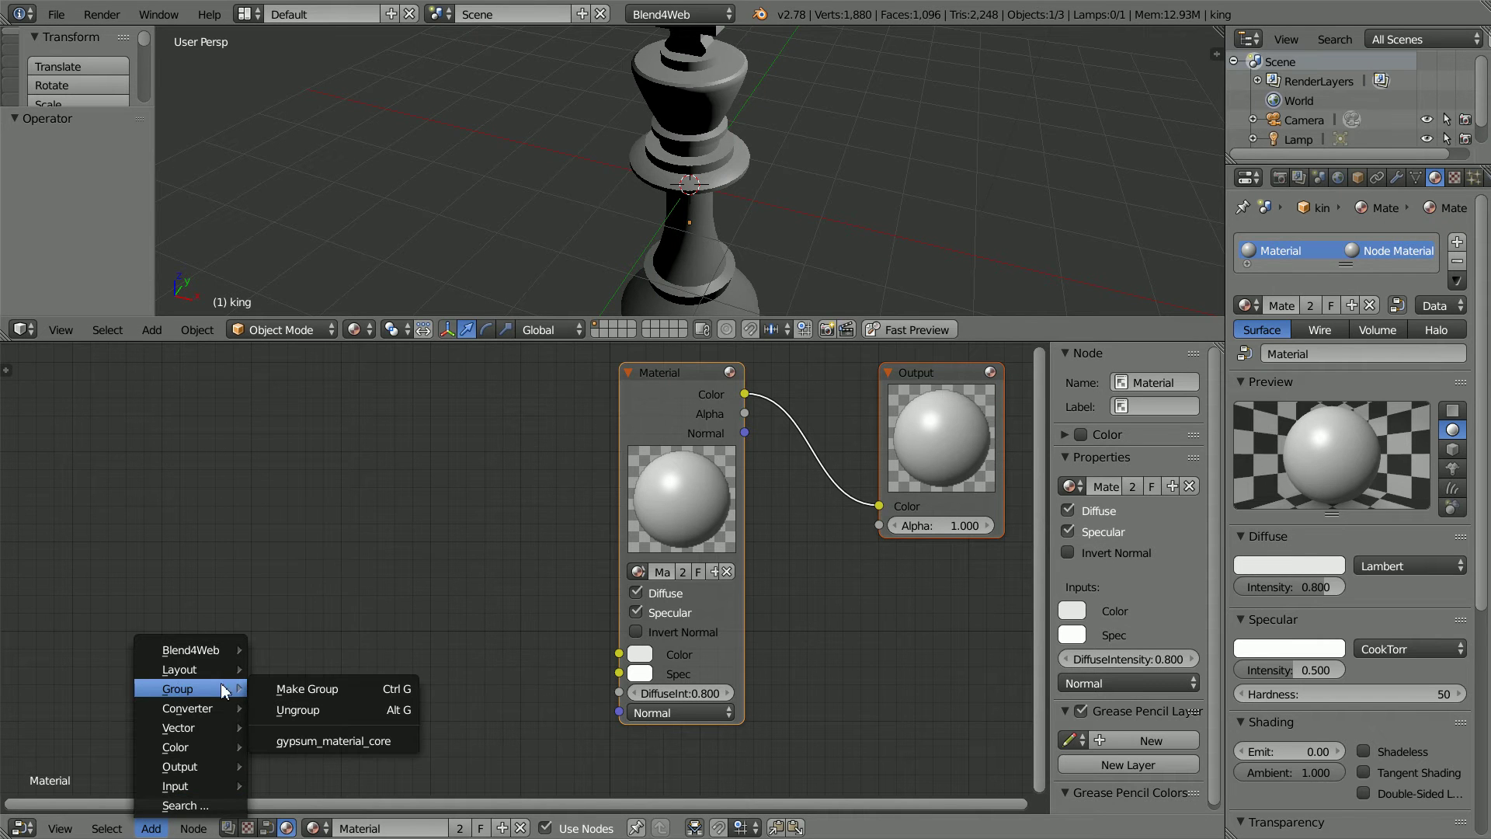
click(348, 737)
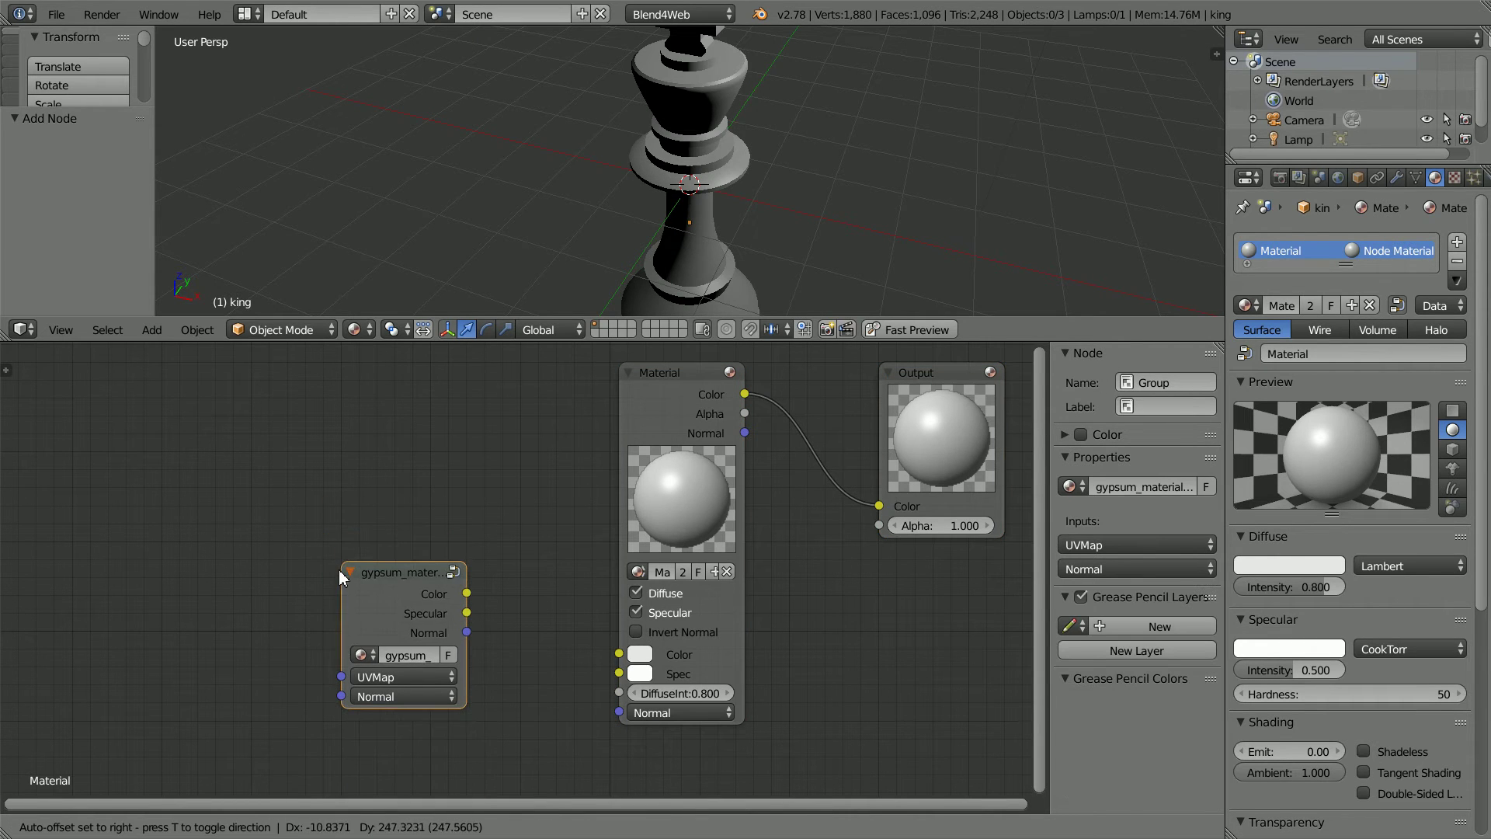
click(338, 572)
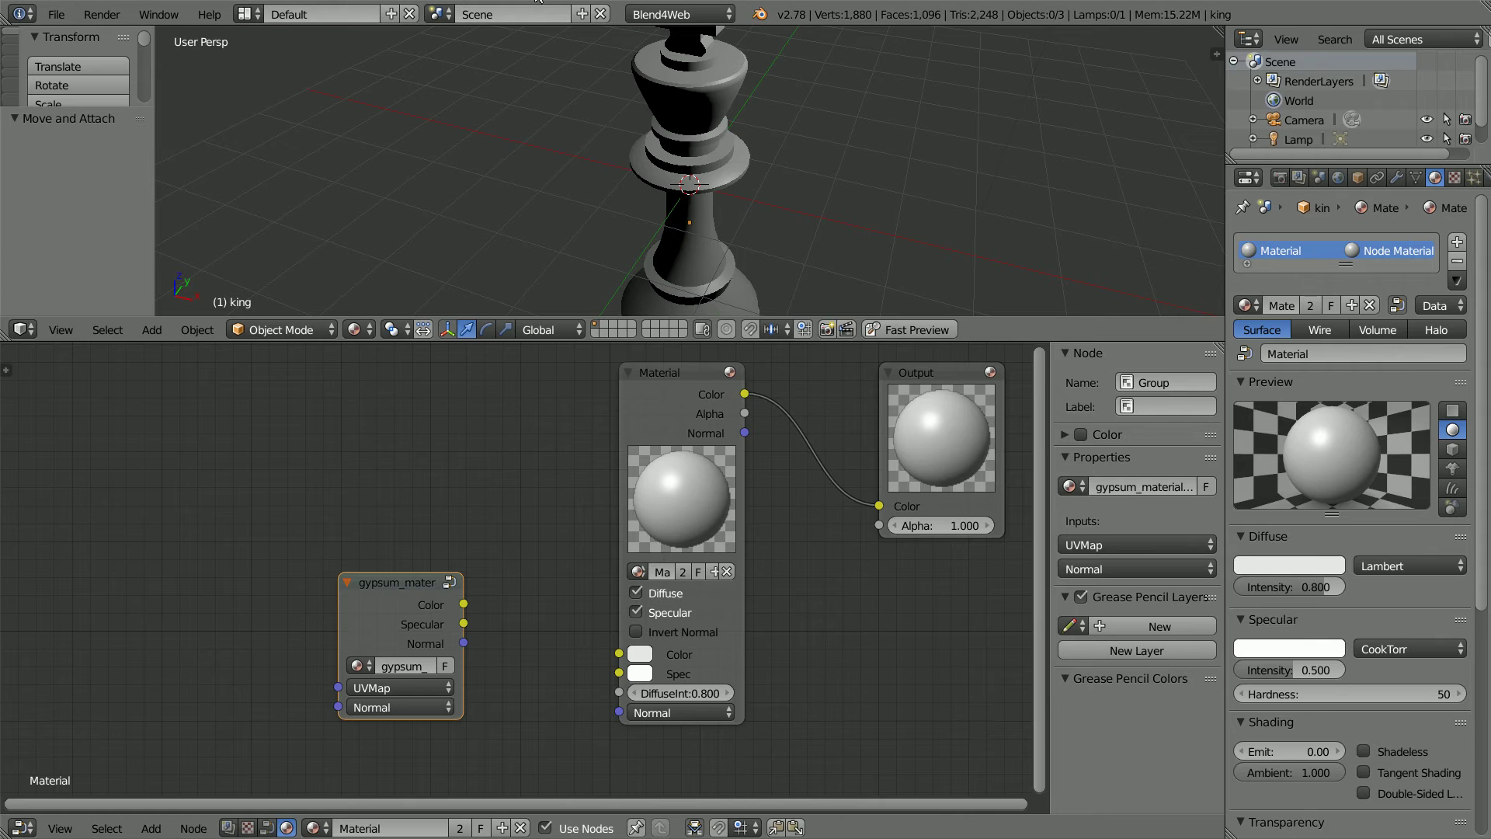
Widen the gypsum node and wire its Color, Specular and Normal into the Material's Color, Spec and Normal
drag(342, 614, 268, 622)
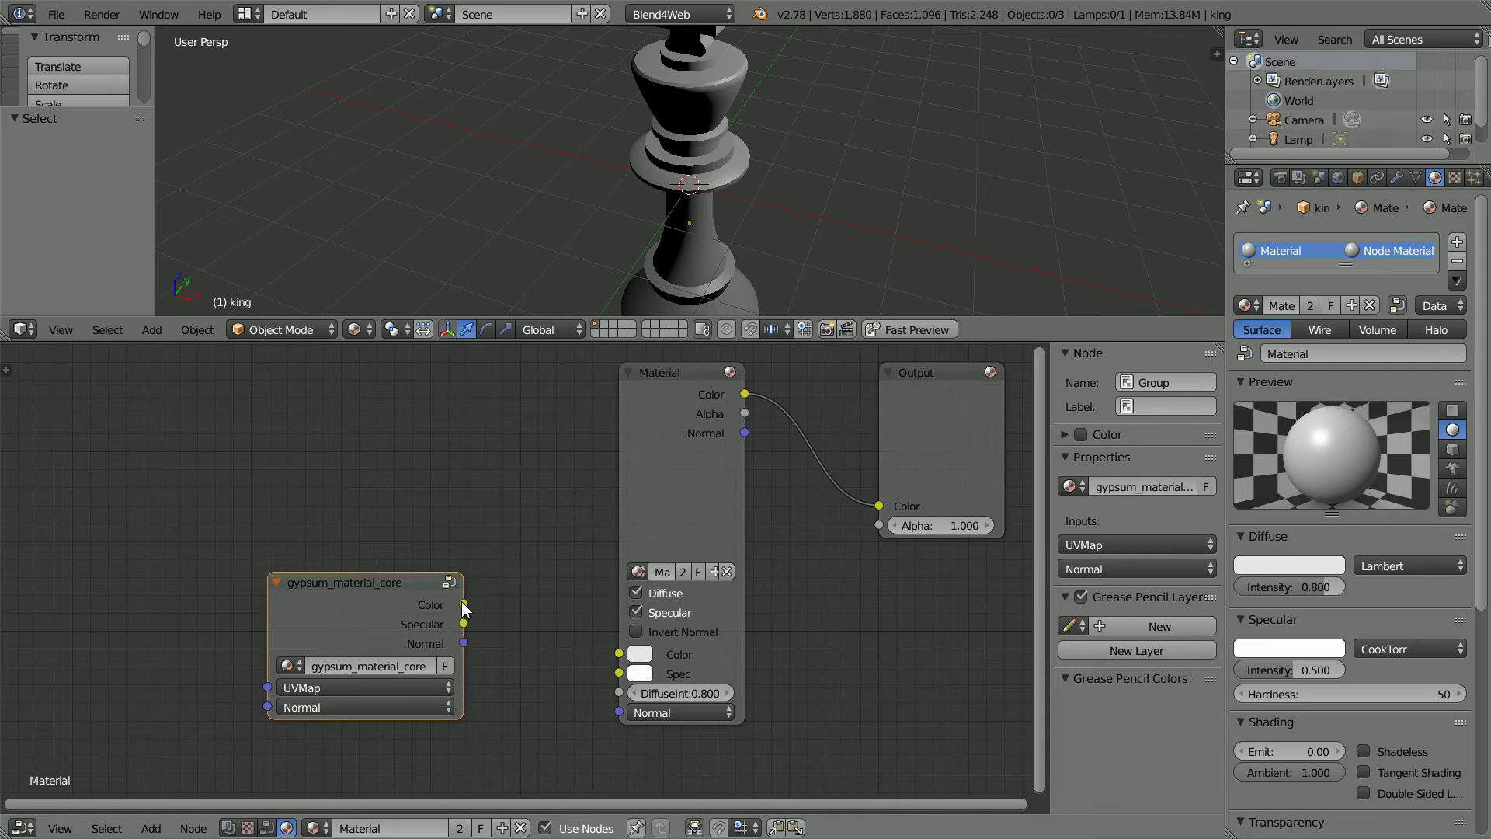
drag(463, 604, 619, 654)
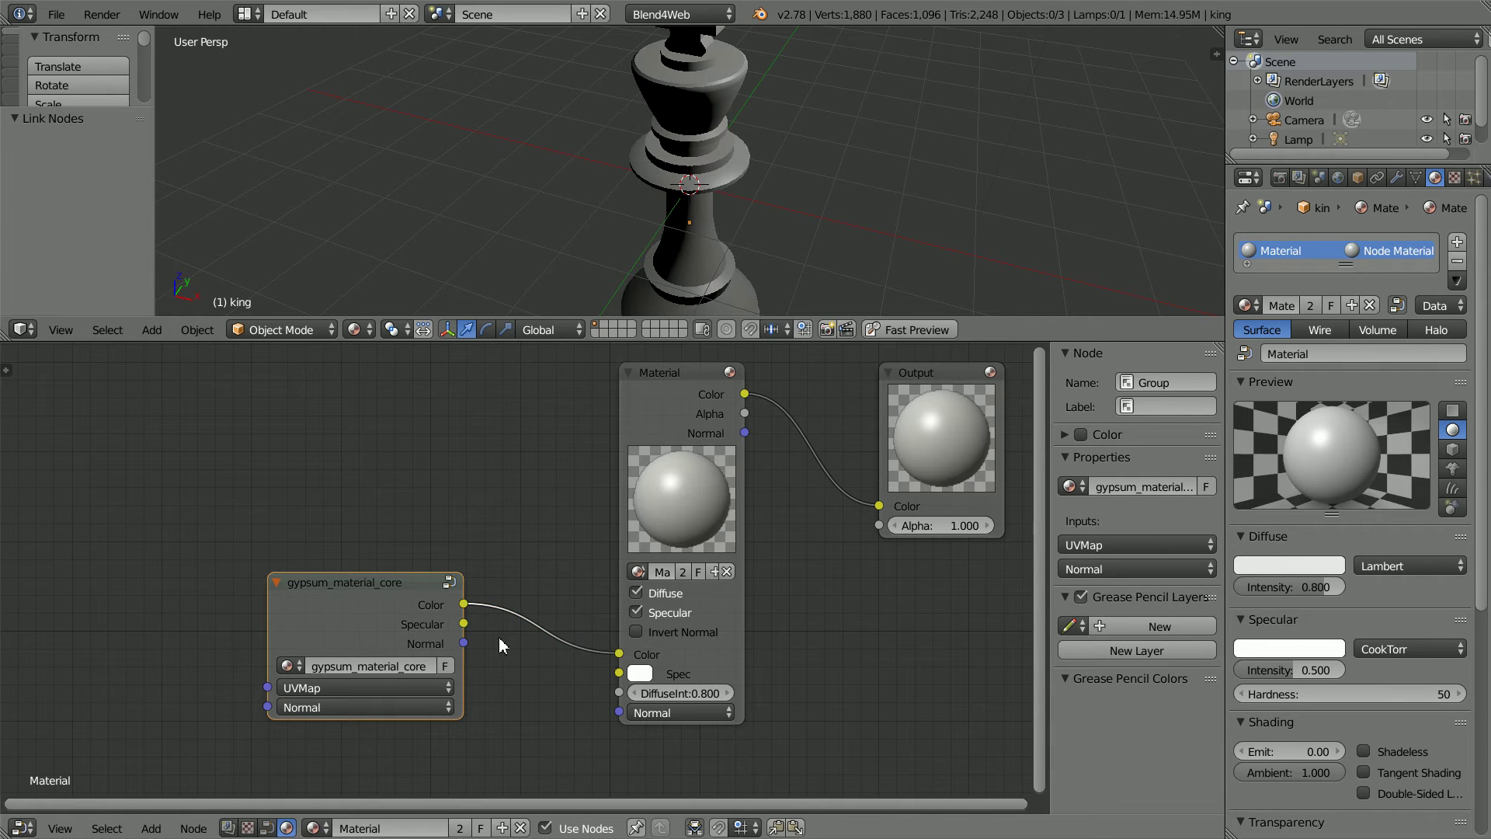
drag(464, 624, 611, 672)
drag(463, 642, 480, 641)
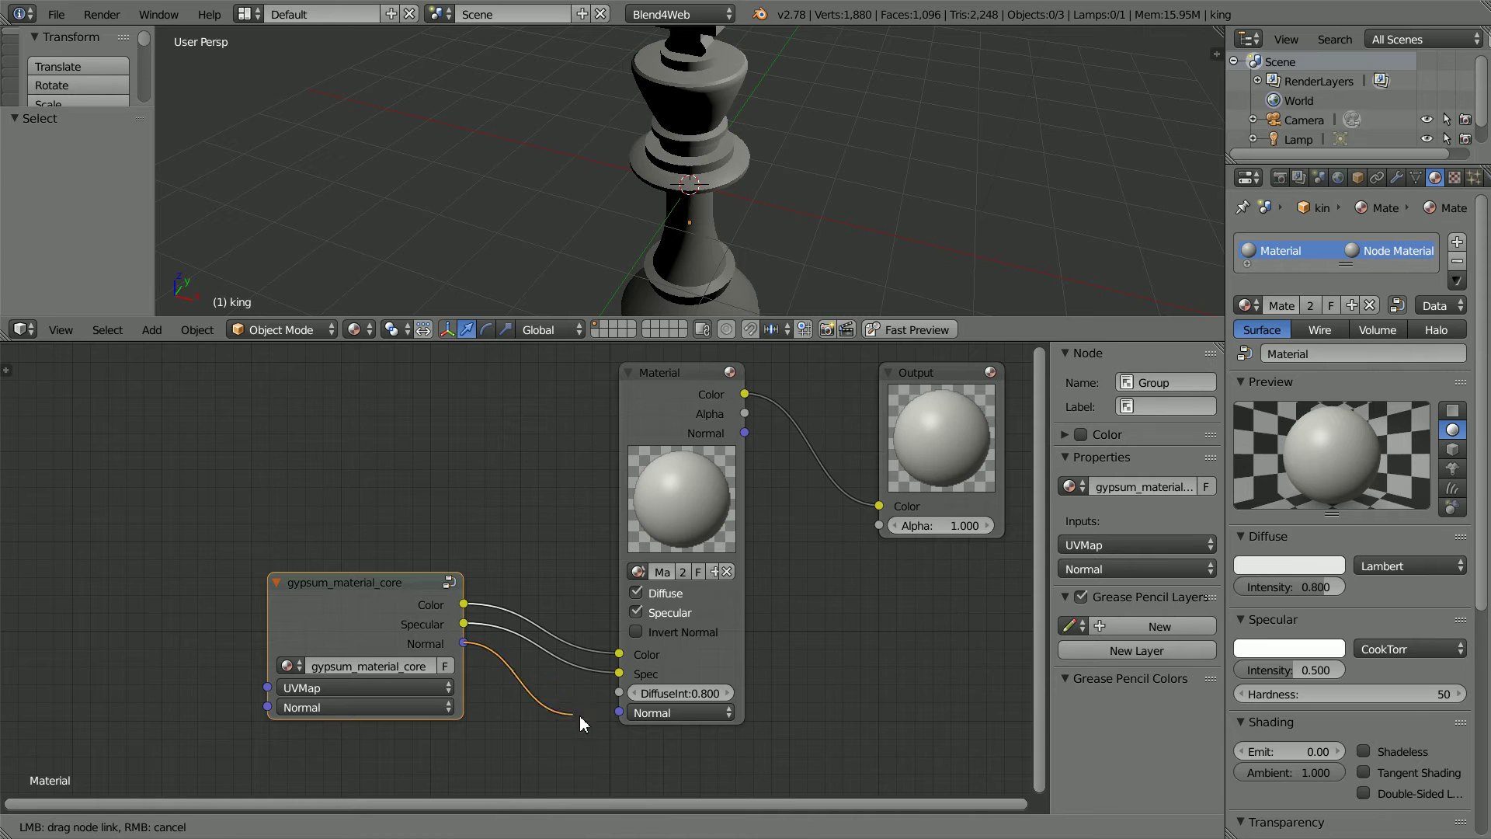
drag(579, 715, 619, 712)
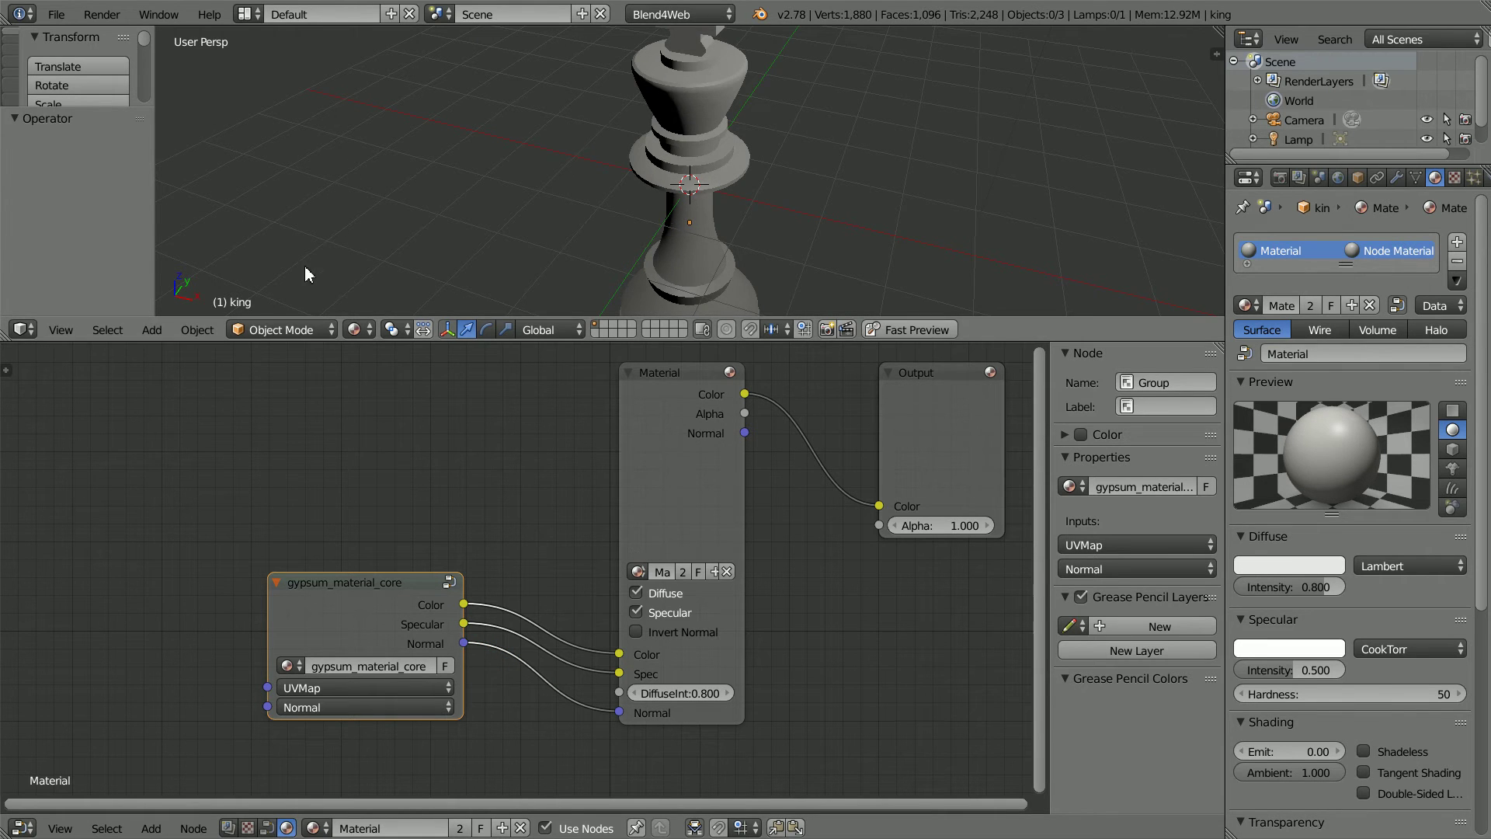
Unwrap the king mesh with Smart UV Project in Edit Mode, with the UV/Image Editor below
click(264, 329)
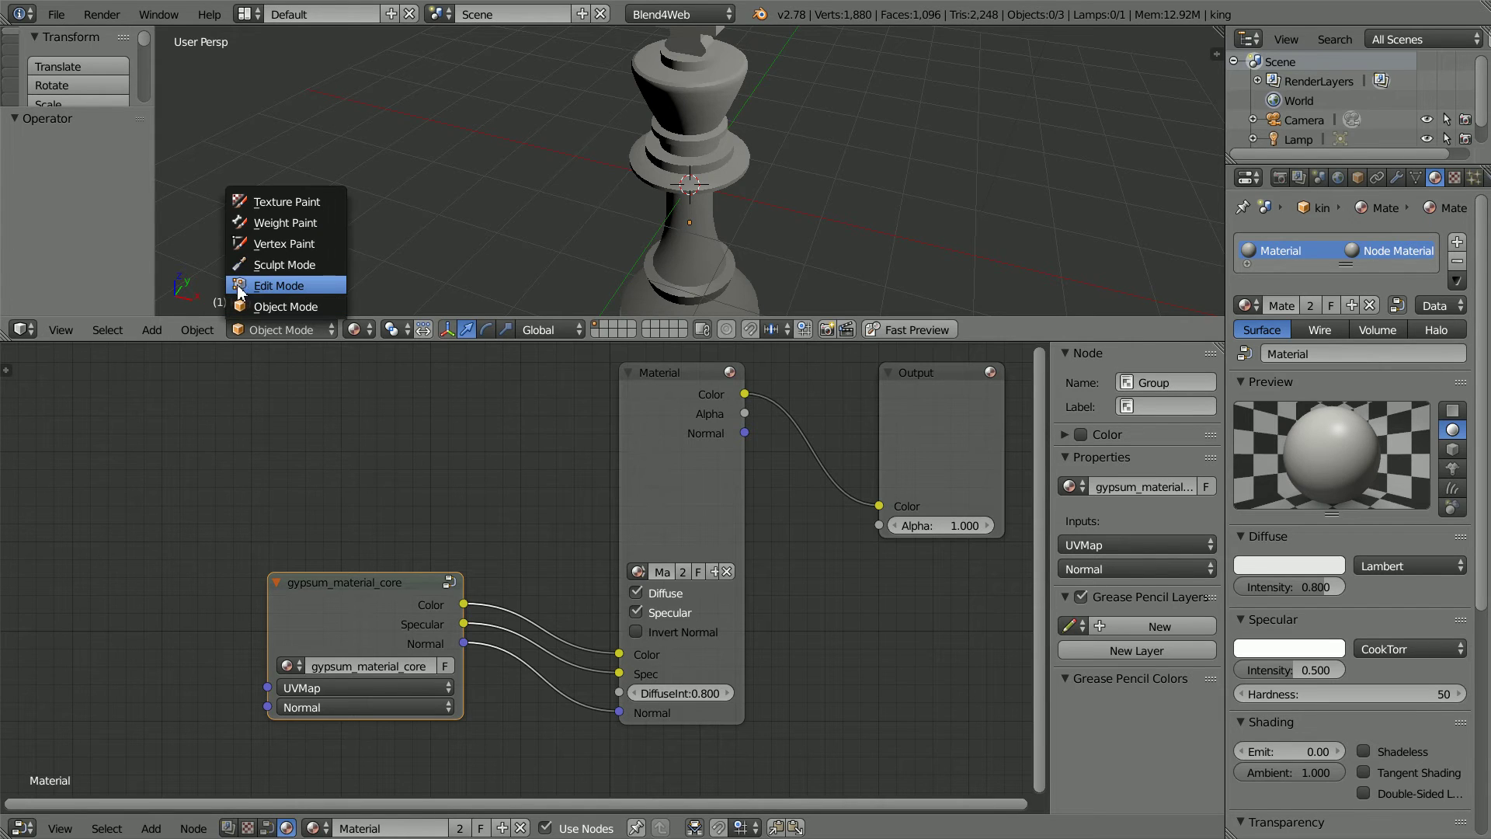
click(316, 292)
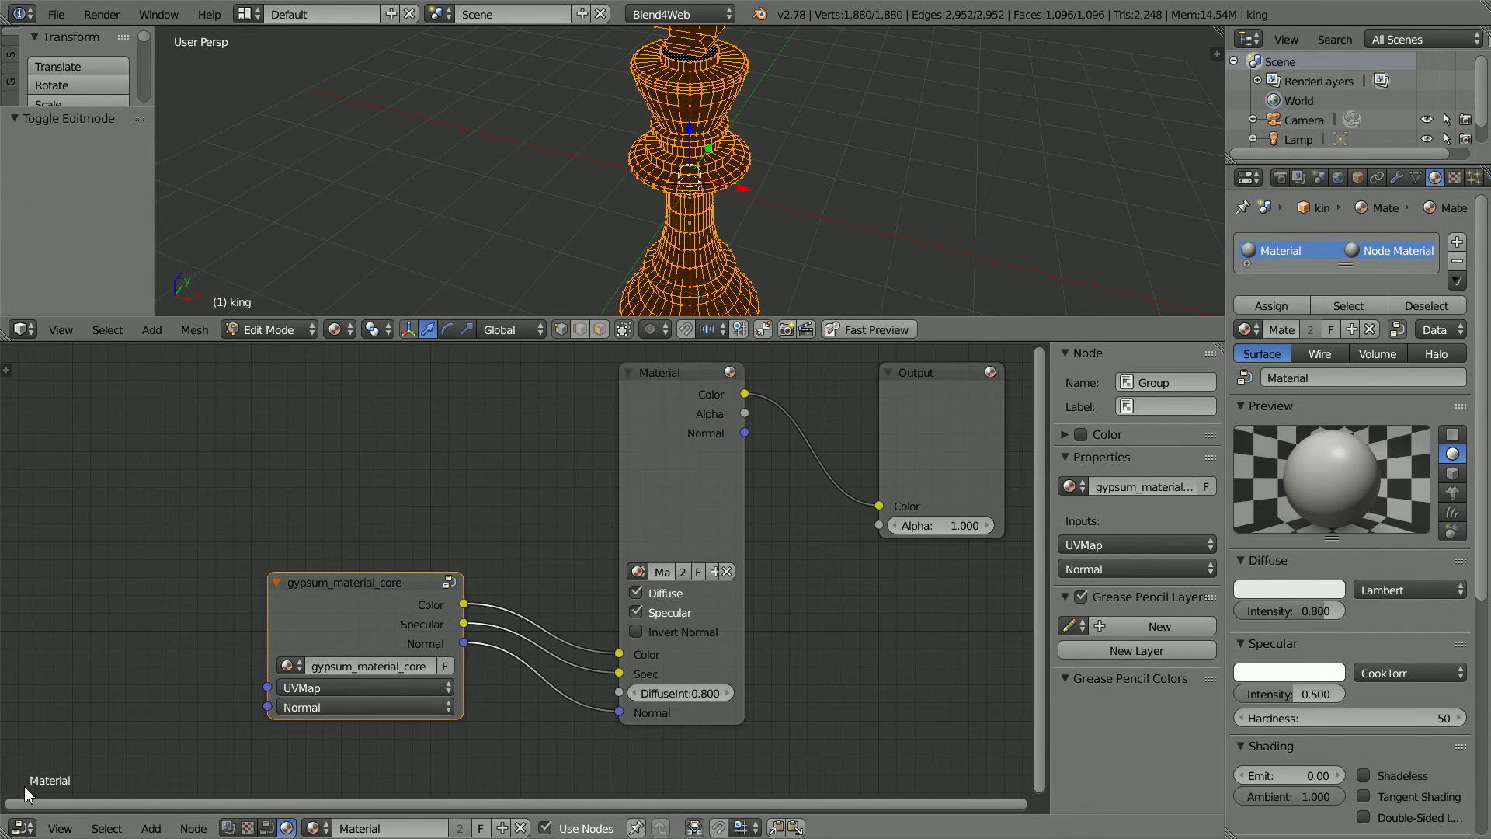
click(22, 828)
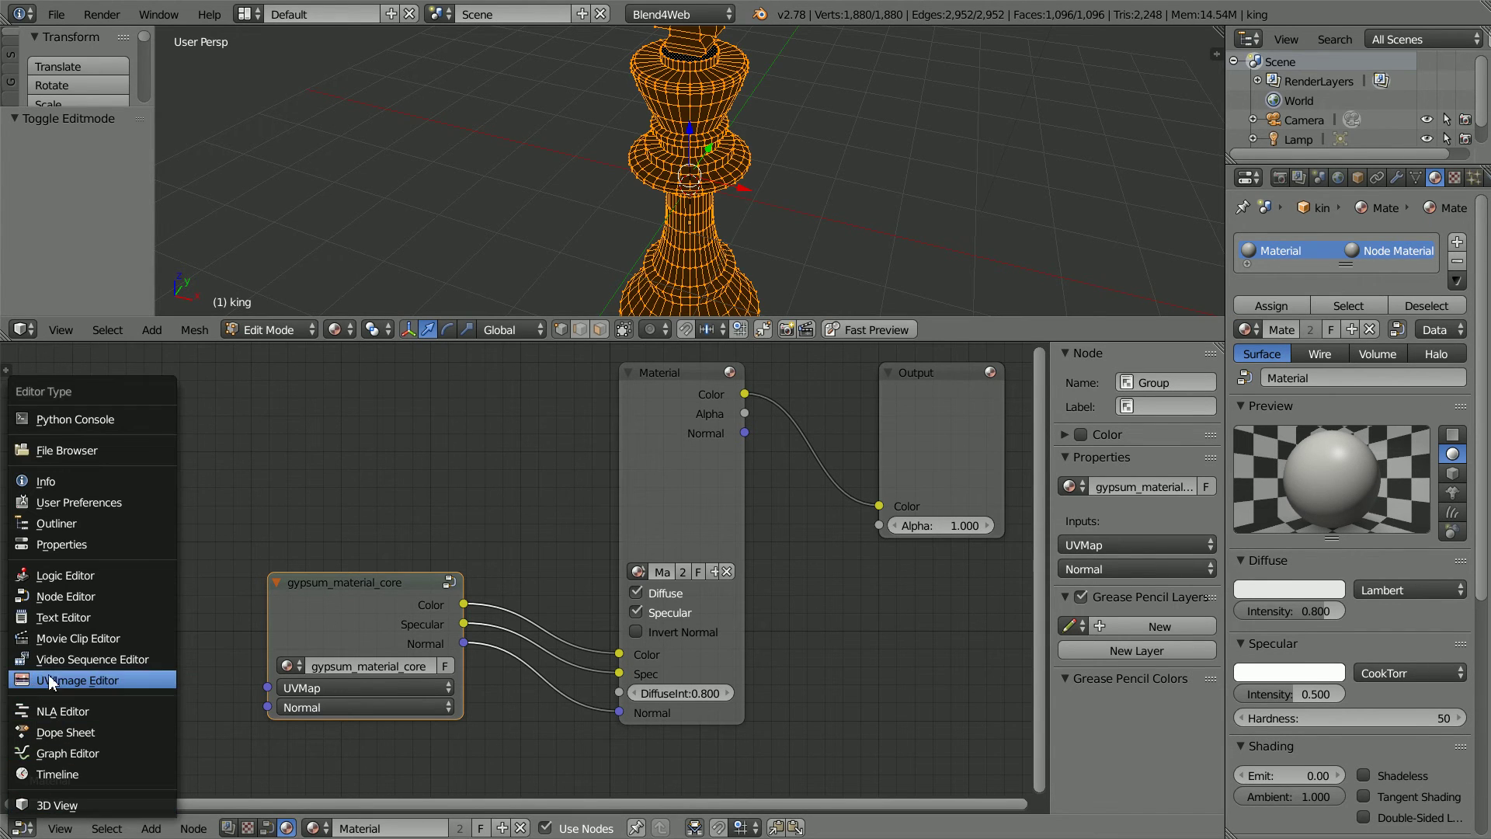
click(152, 680)
click(195, 333)
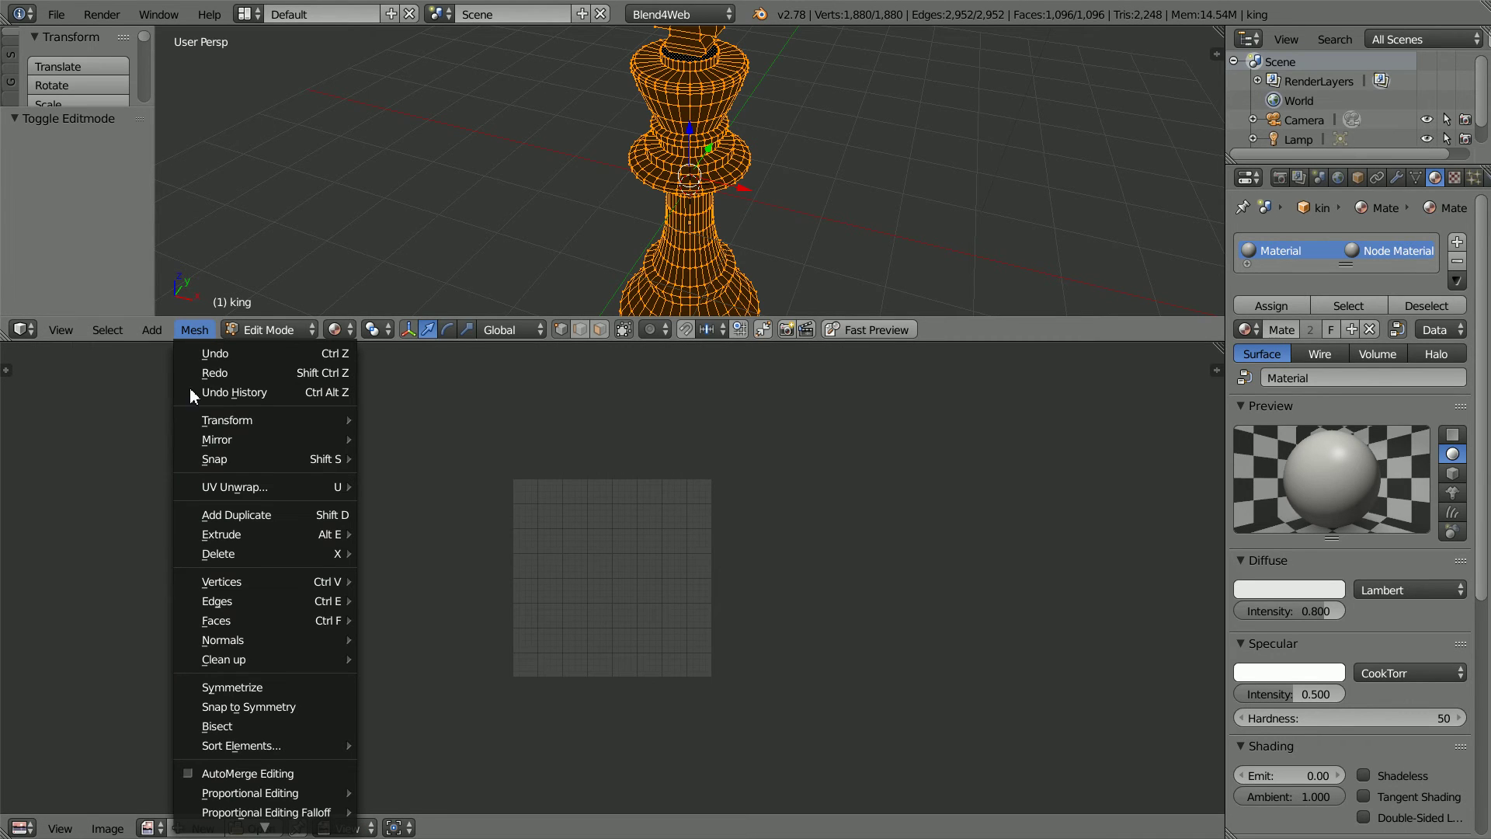
mouse_move(268, 487)
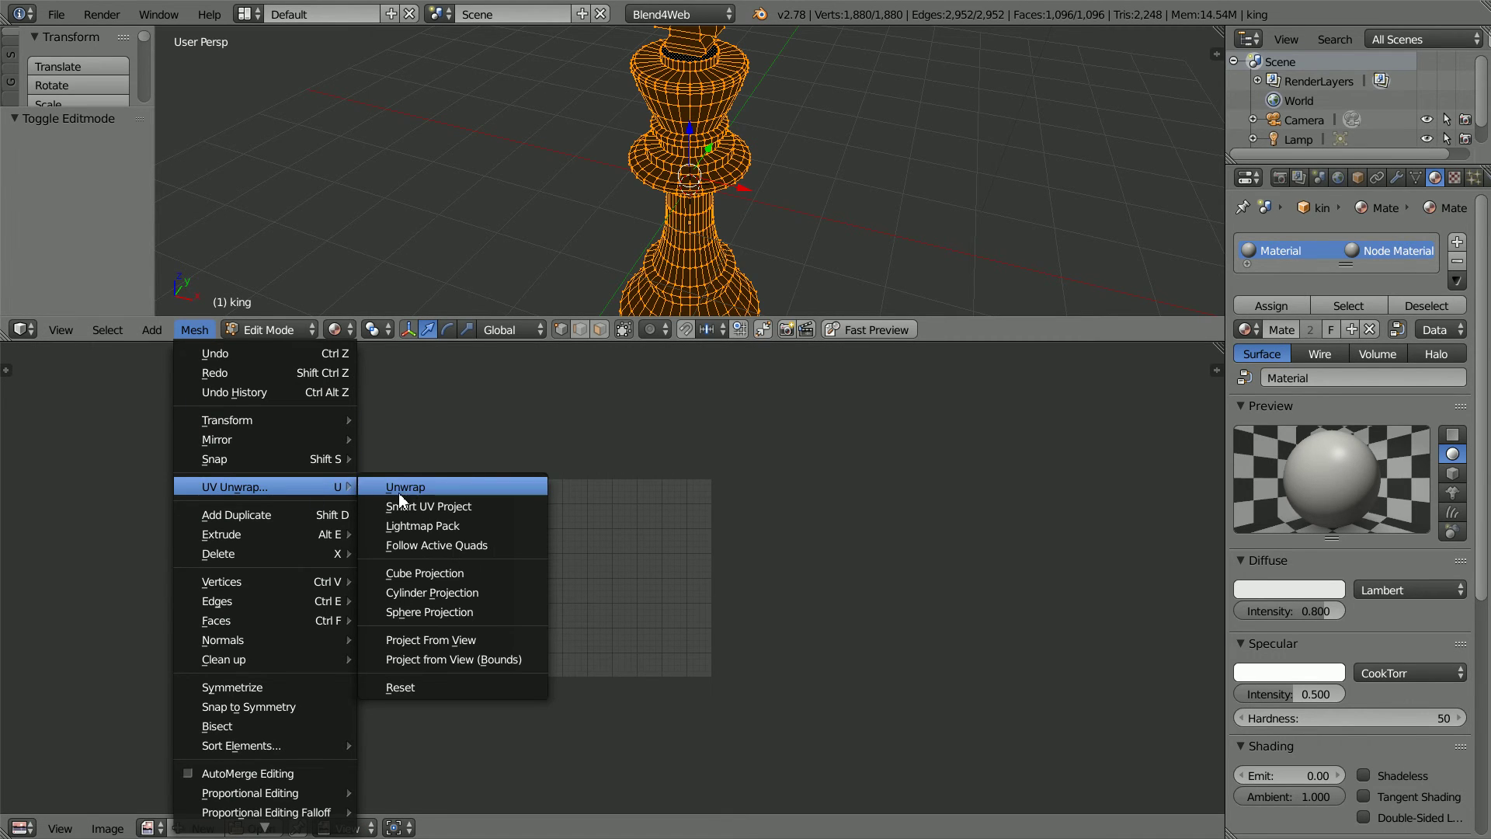
click(490, 505)
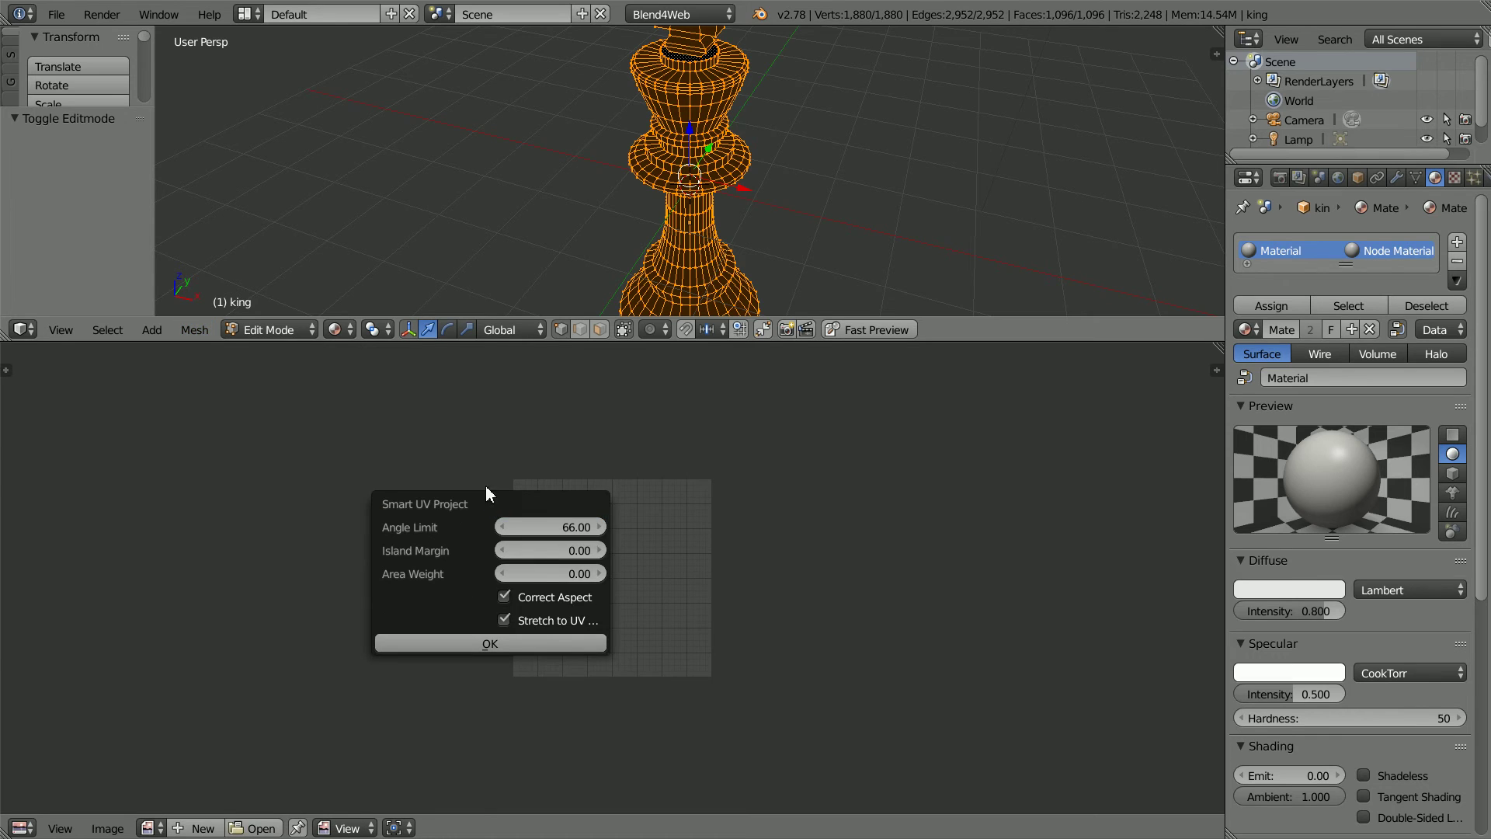
click(505, 640)
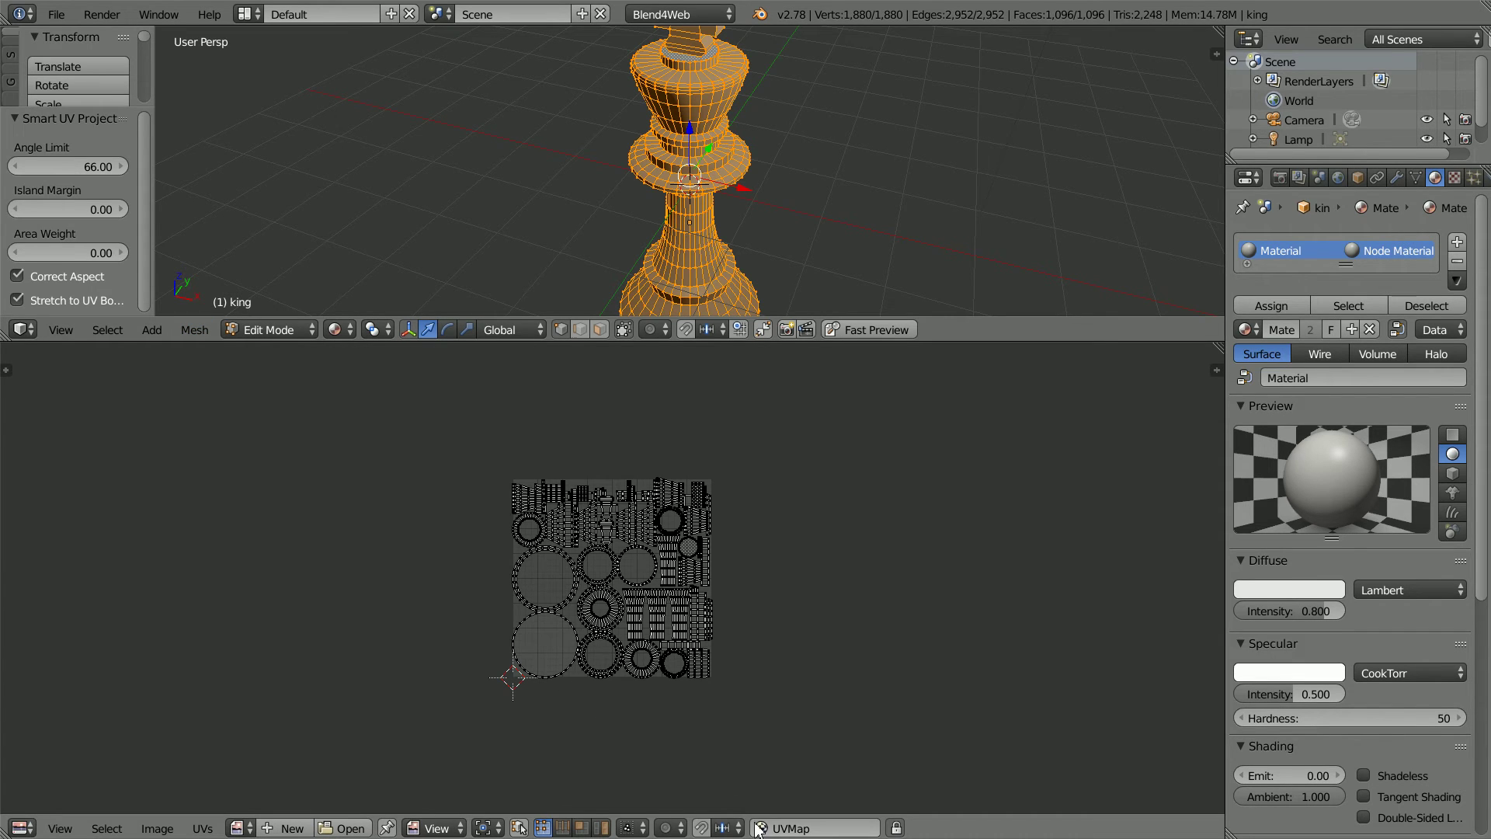
key(Tab)
key(Tab)
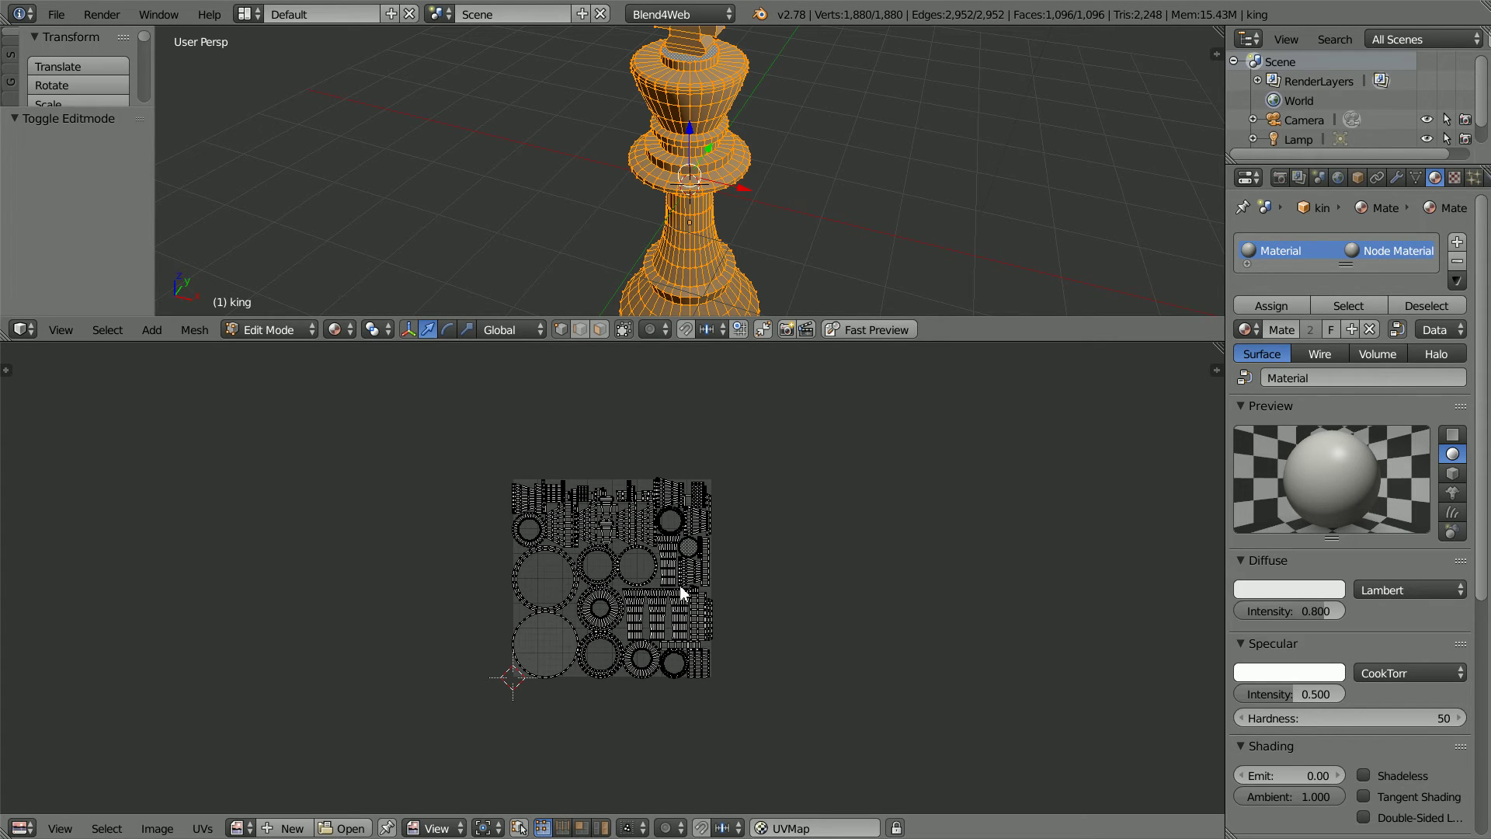
Show the gypsum_normal texture behind the UVs and scale all UVs by 3
click(238, 828)
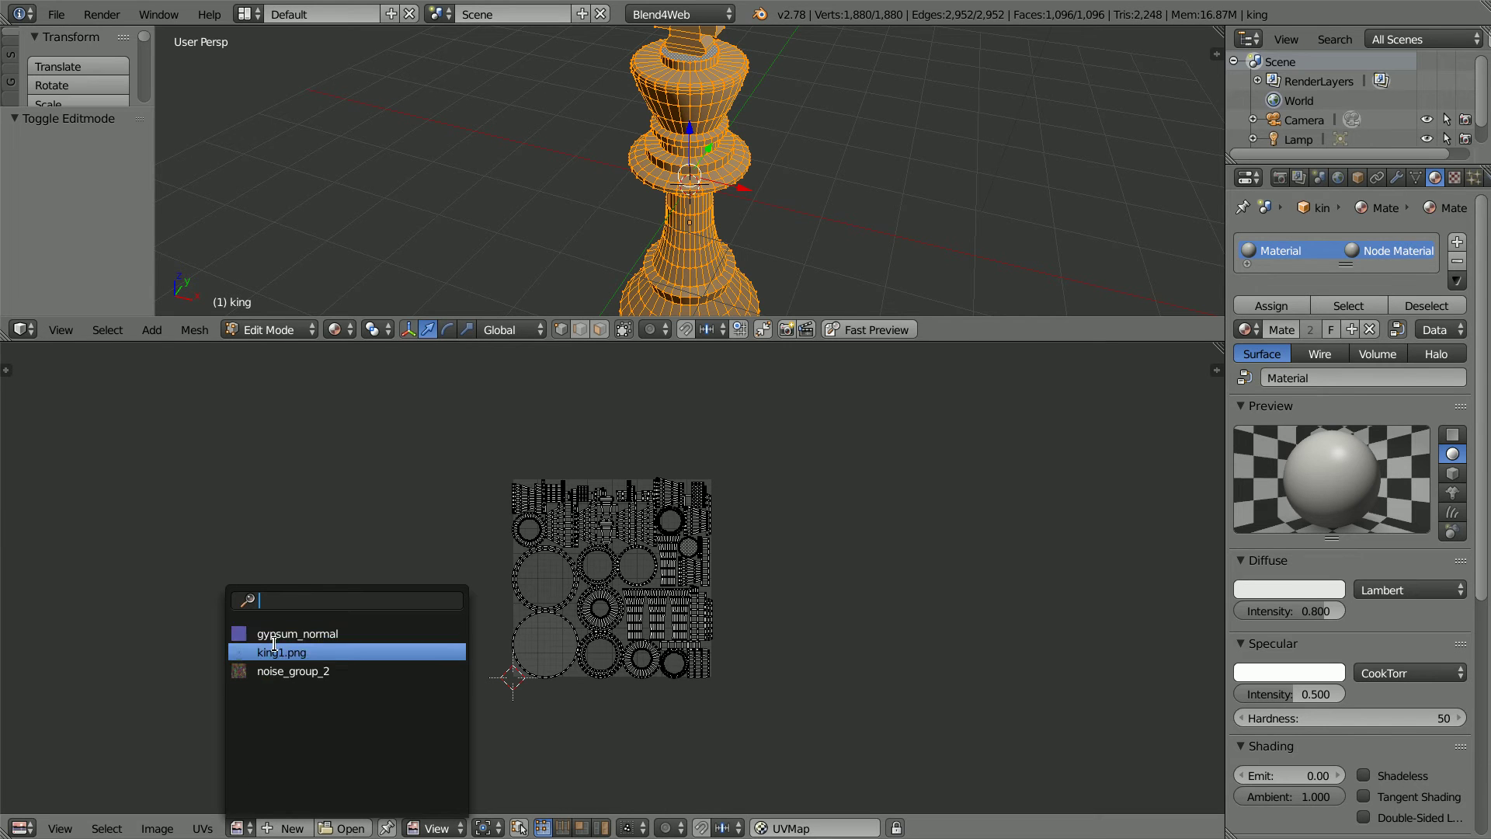
click(359, 634)
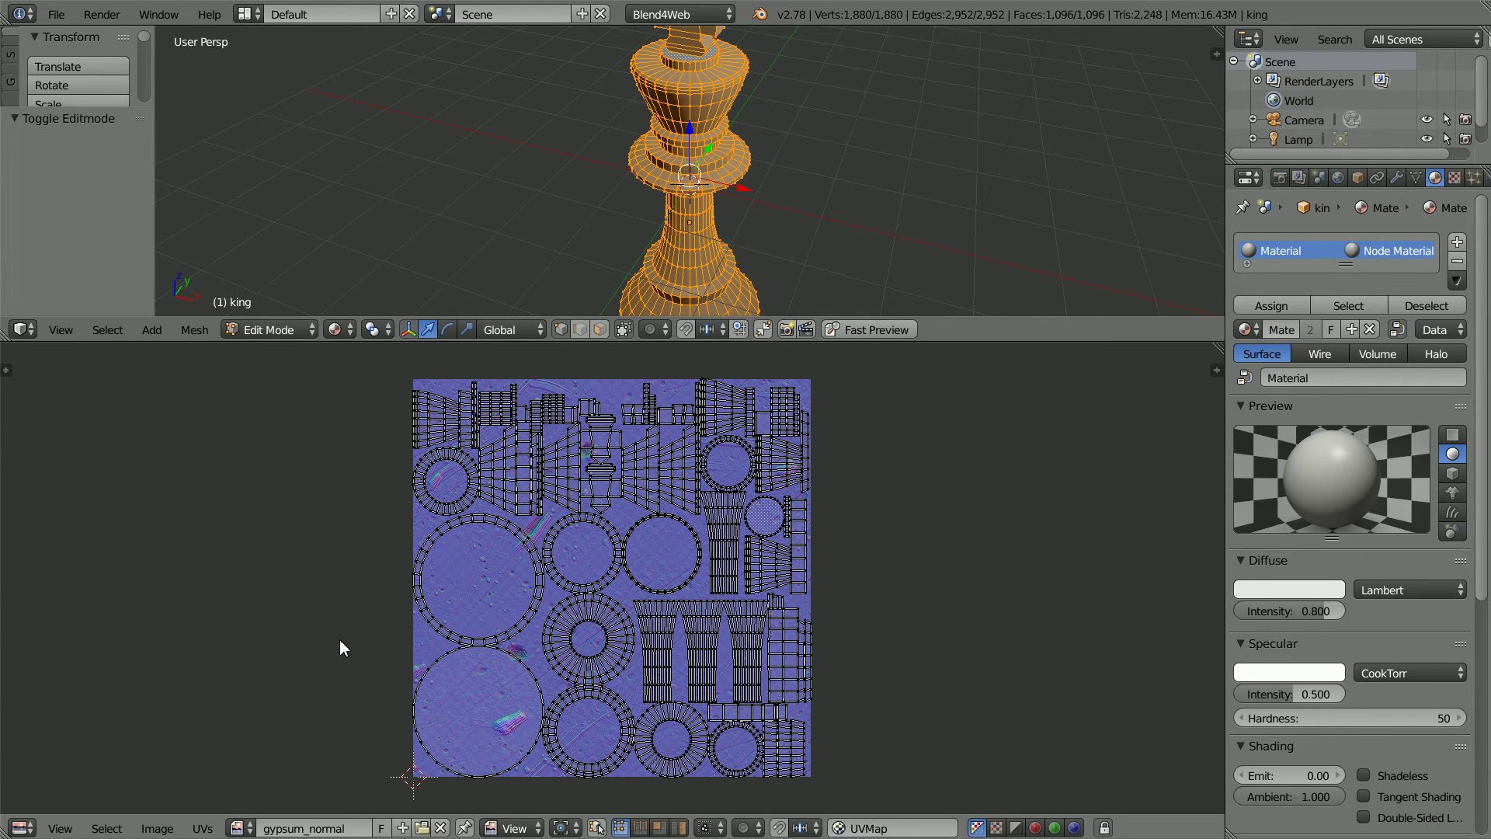
key(a)
key(s)
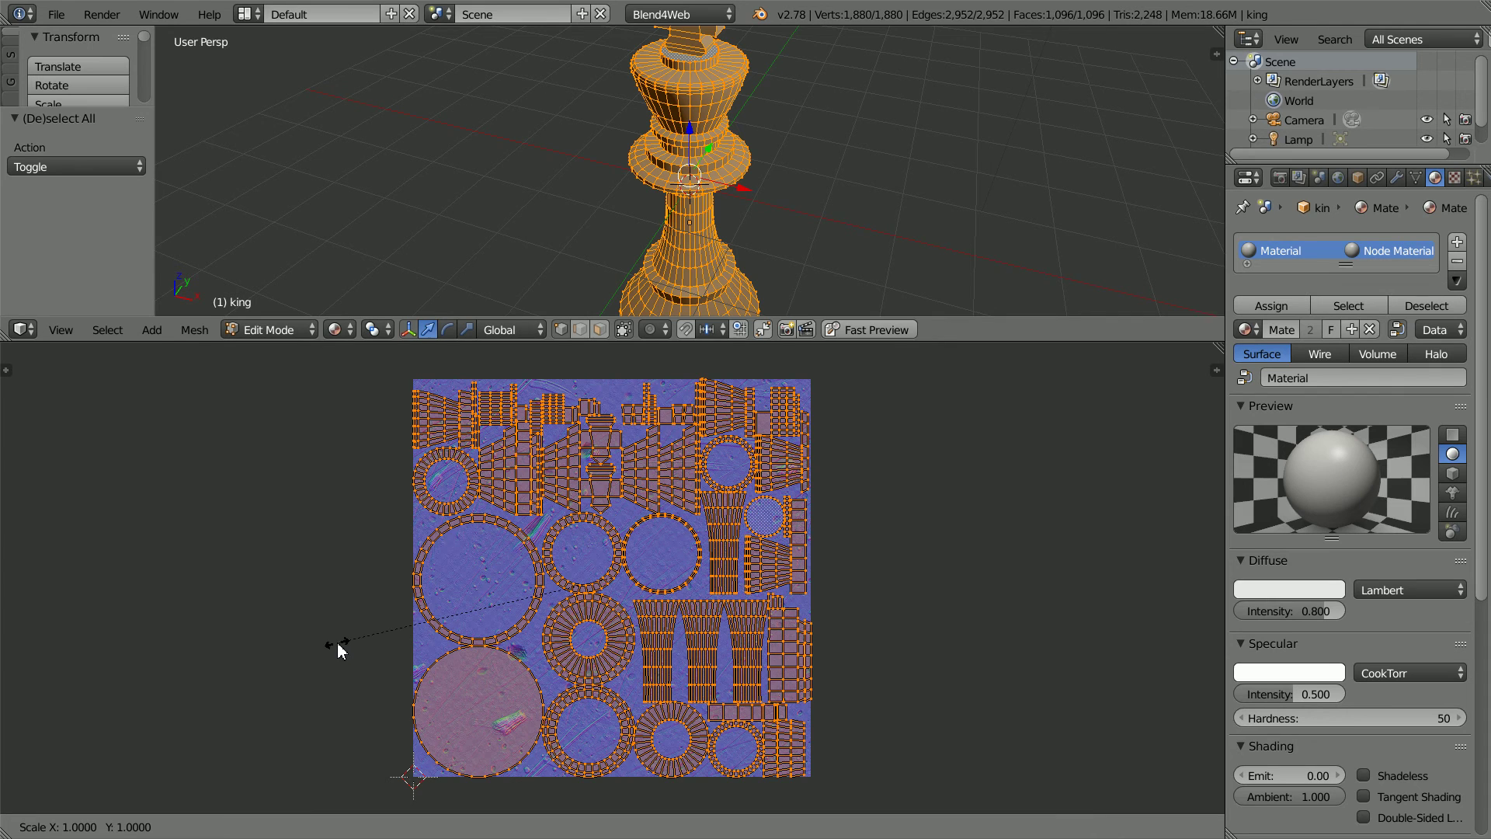
key(3)
key(Return)
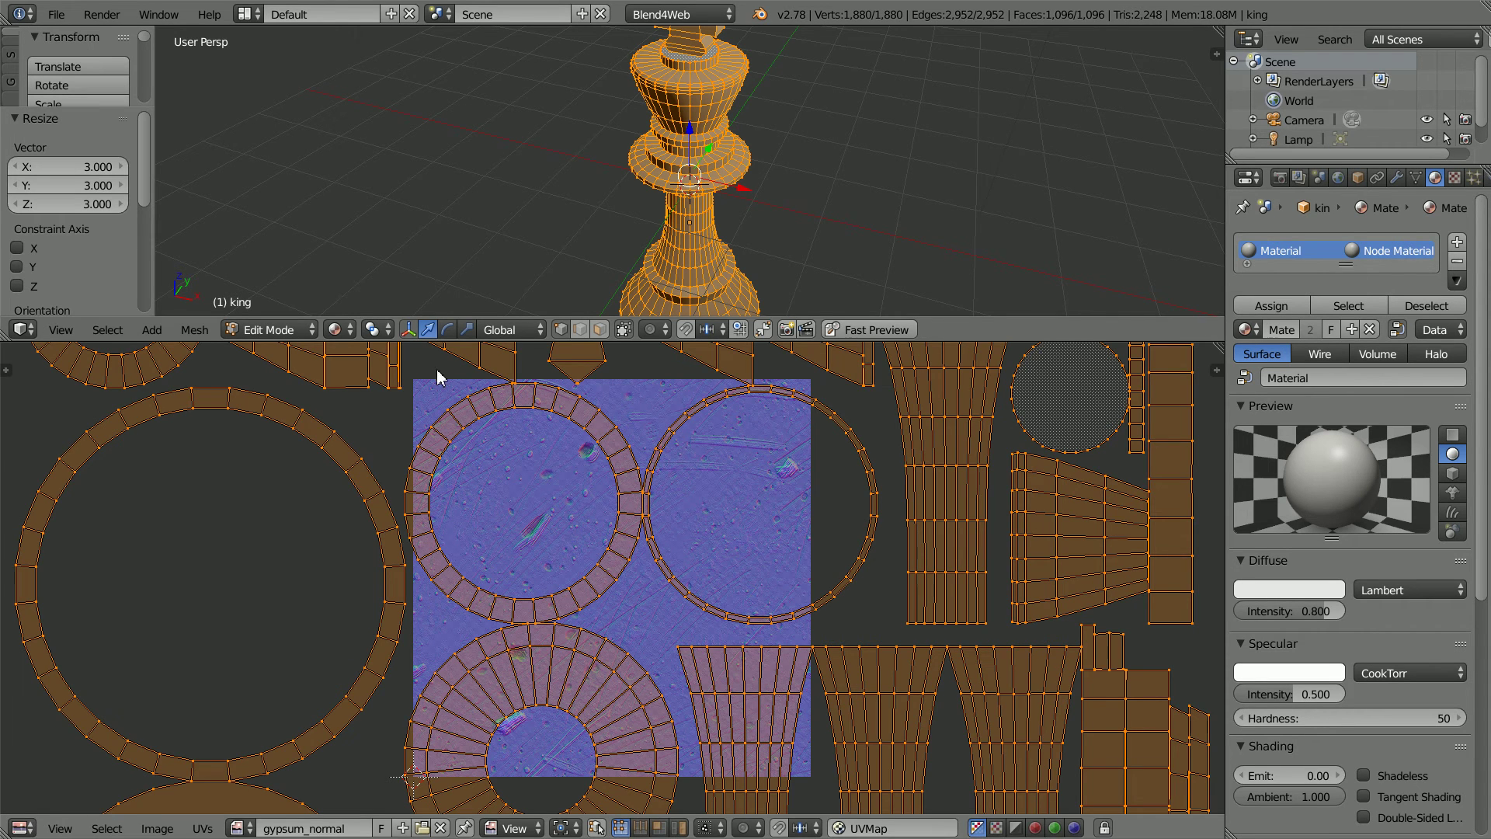
click(268, 329)
Return to Object Mode and add a Geometry input node left of gypsum_material_core
click(316, 308)
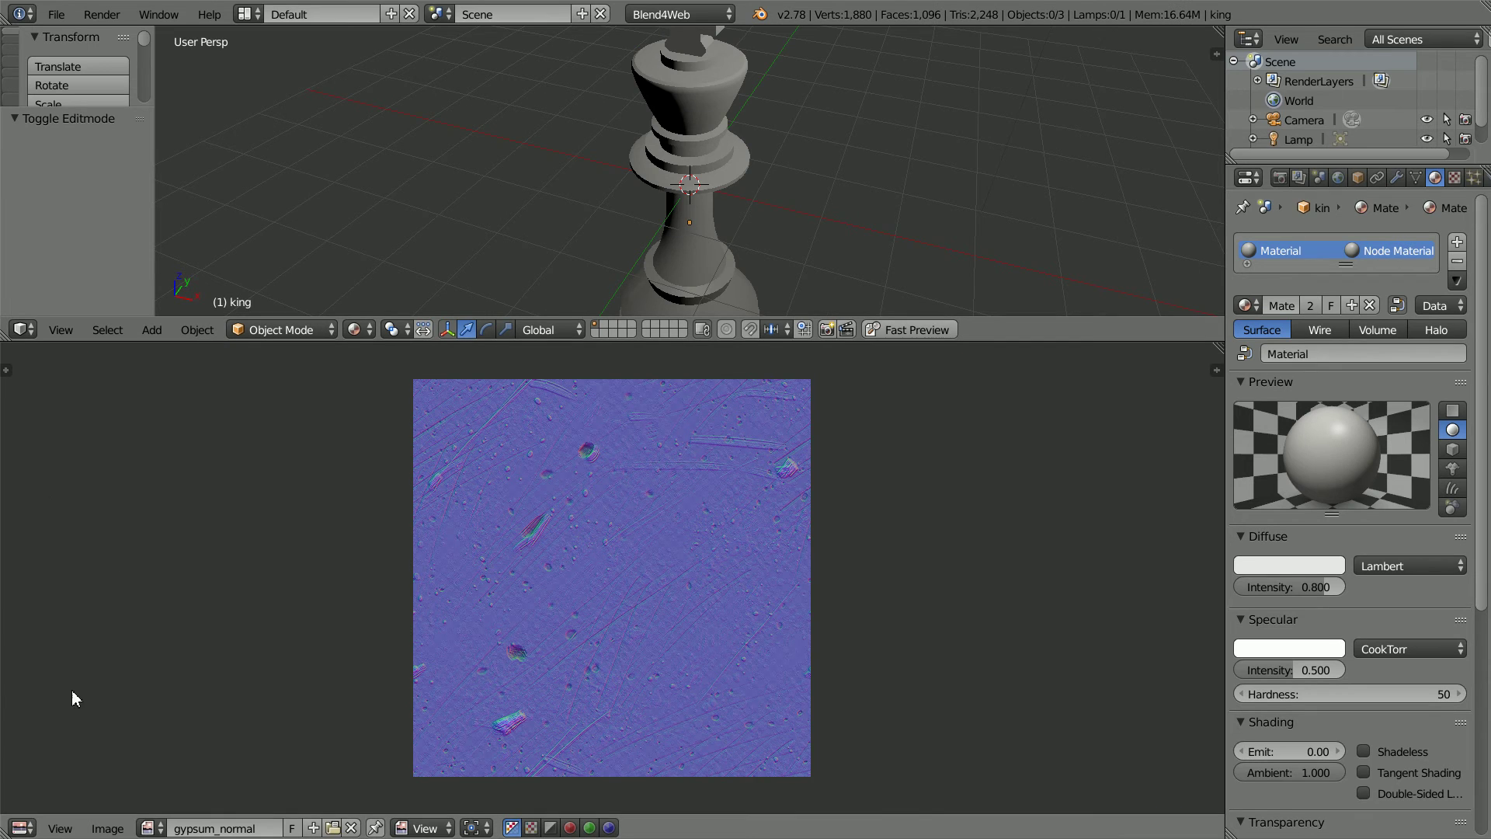
click(23, 827)
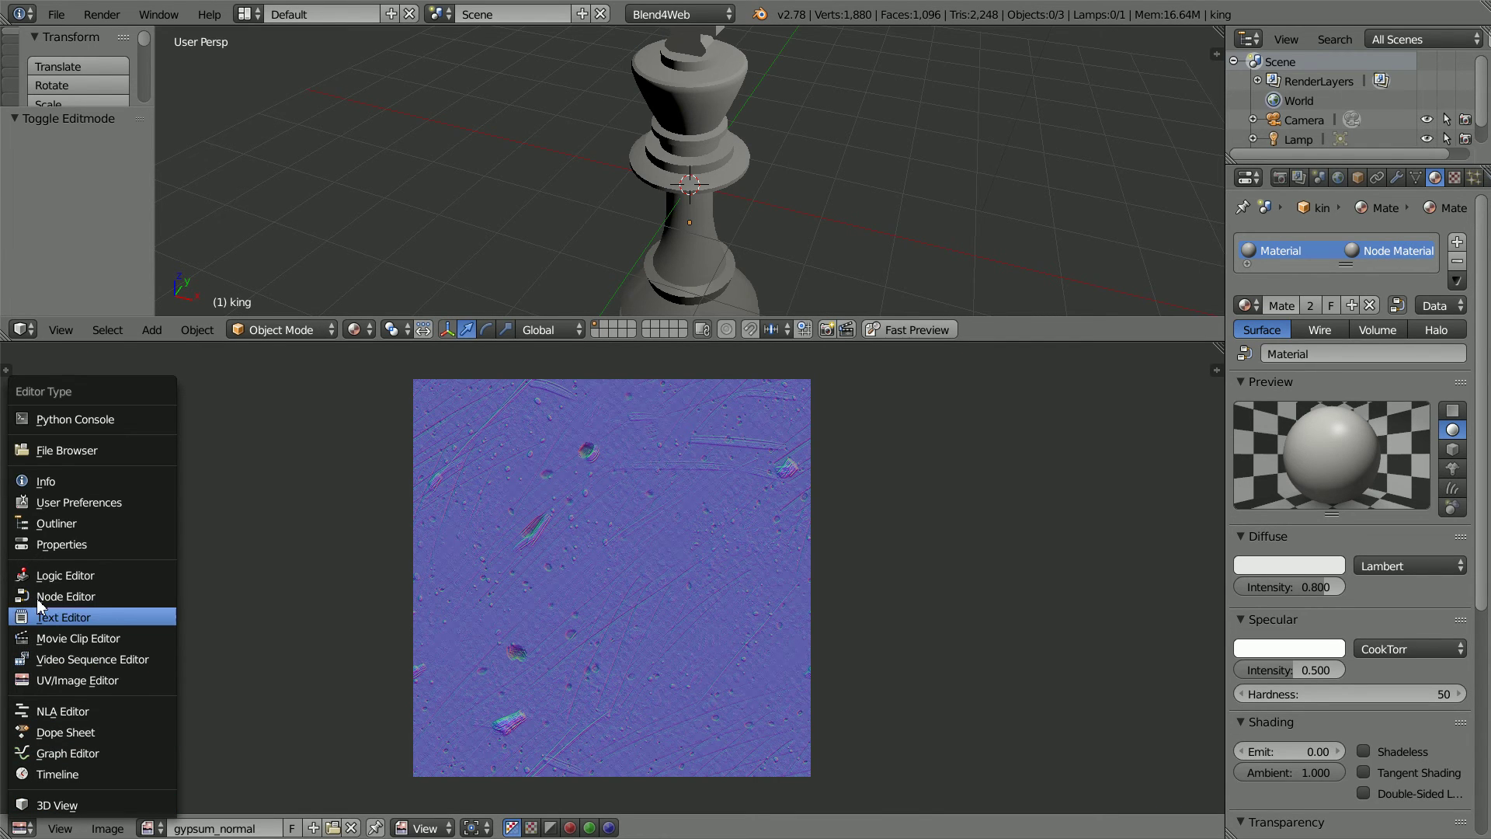
click(114, 596)
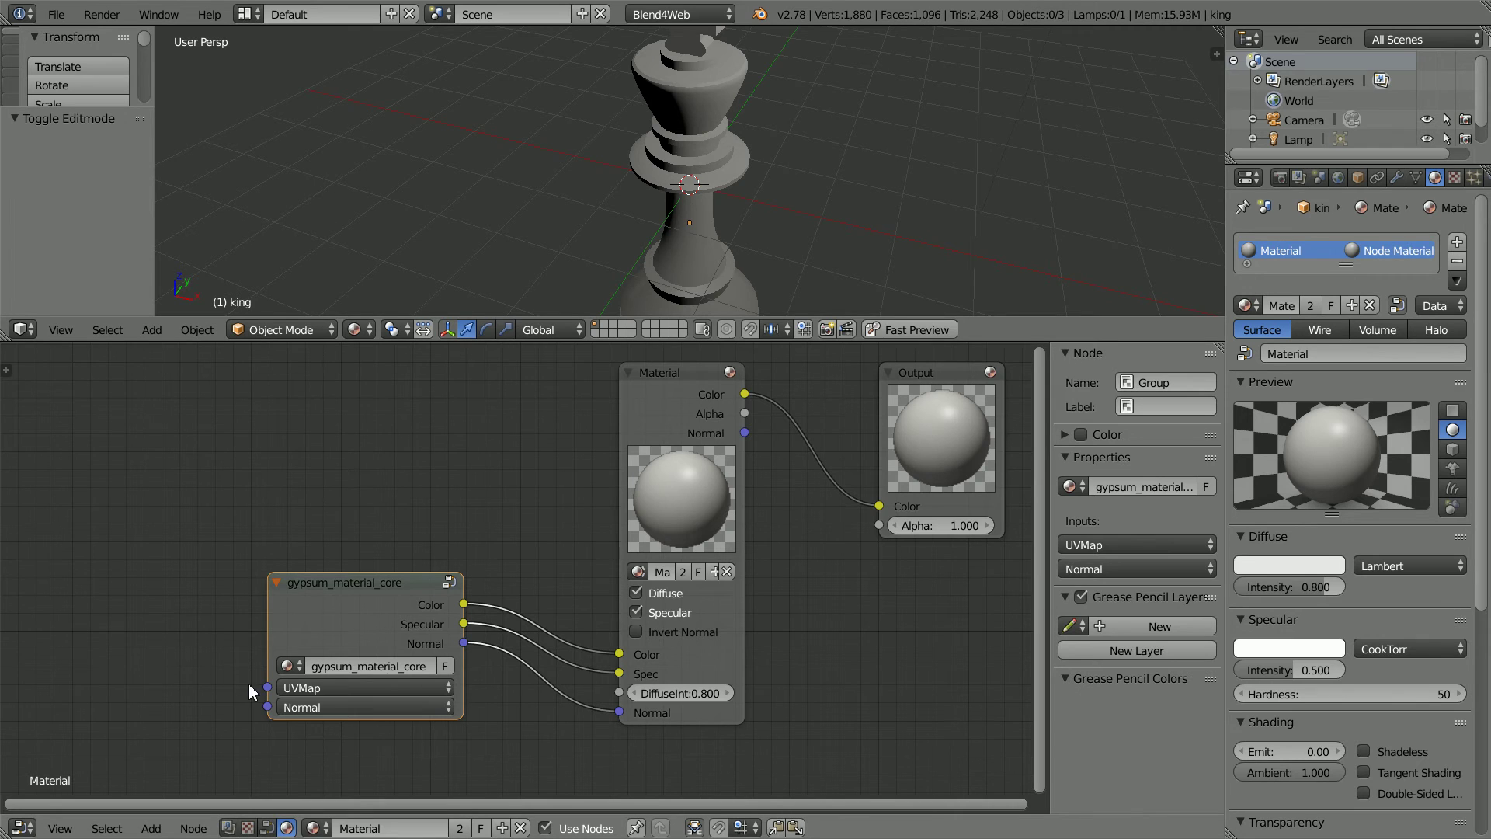
click(152, 828)
mouse_move(192, 786)
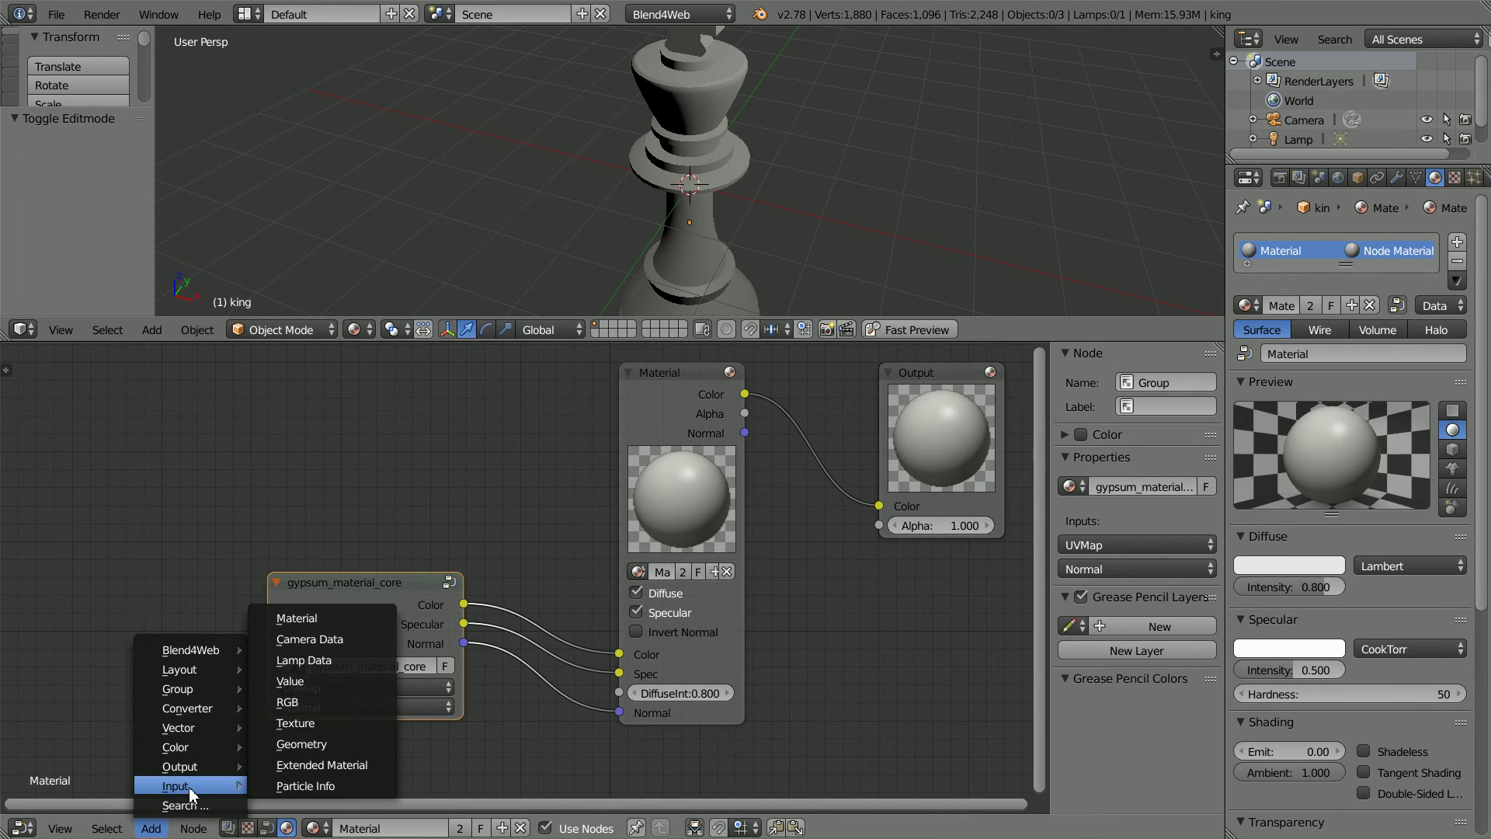
click(295, 743)
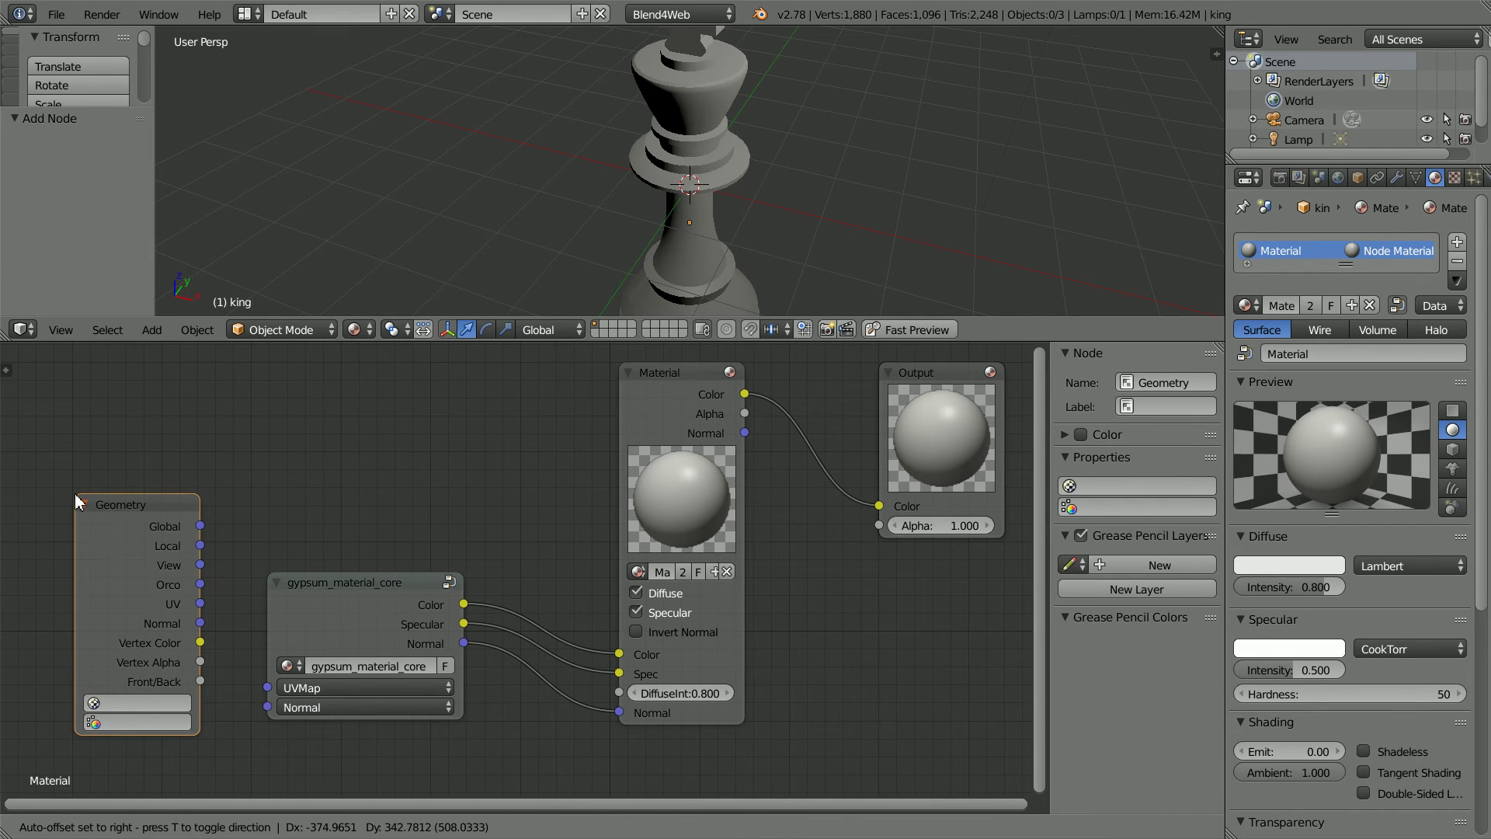
click(73, 498)
Set the Geometry node's UV layer to UVMap and link it to gypsum_material_core's UVMap input
click(131, 703)
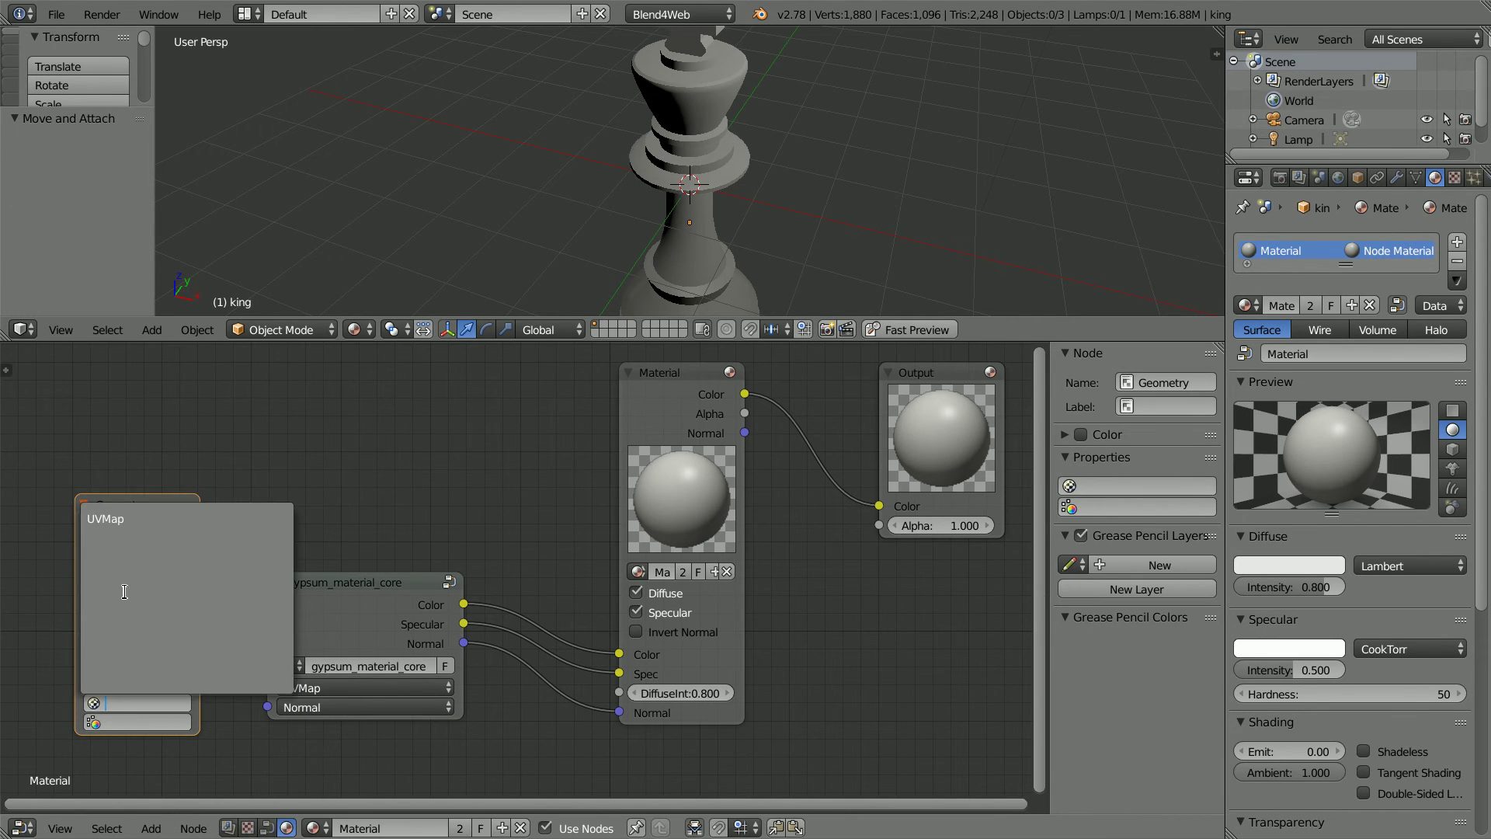
click(139, 519)
drag(200, 603, 207, 609)
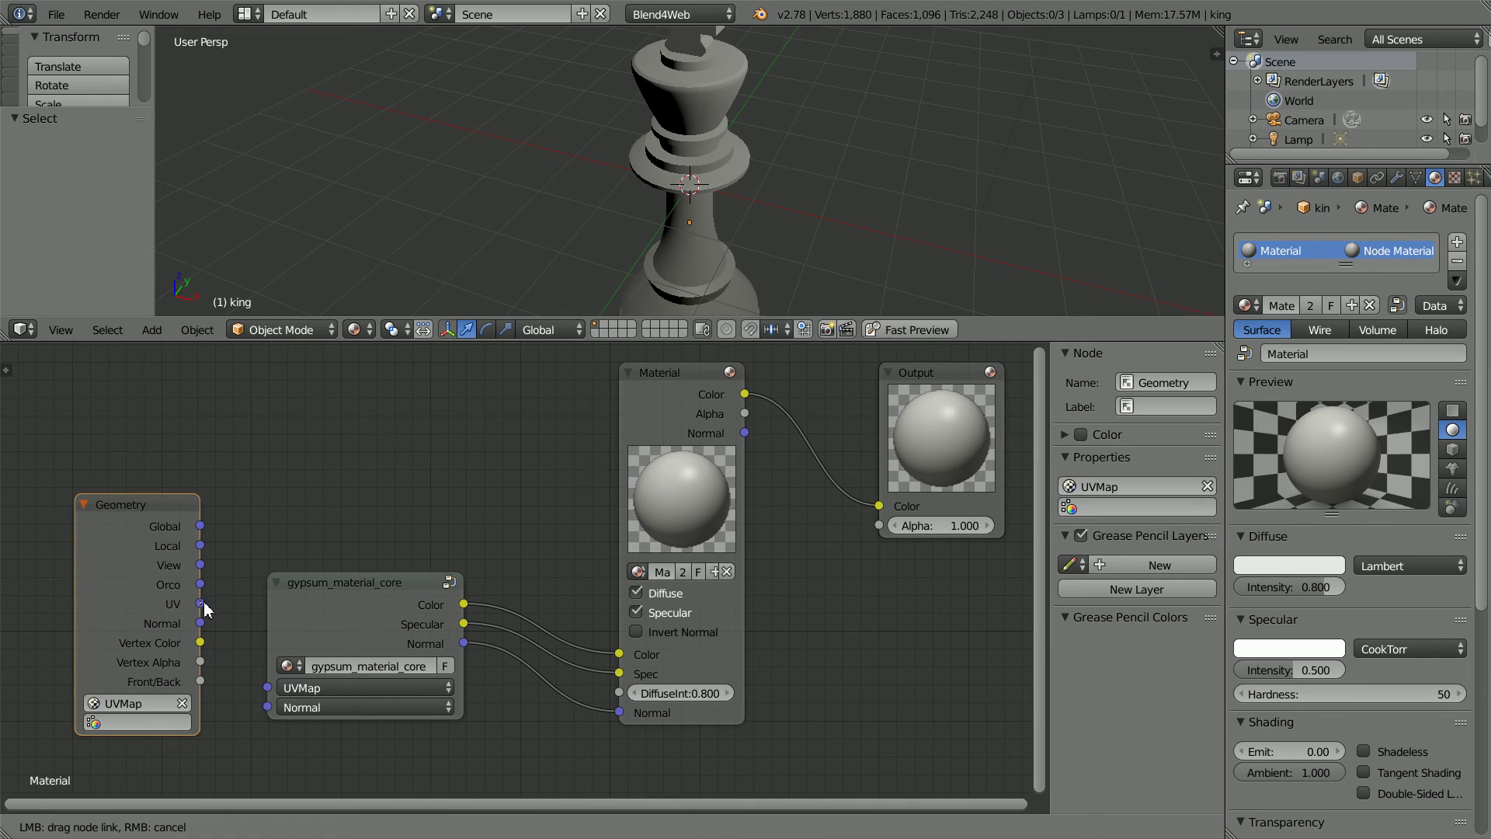
drag(235, 657, 267, 687)
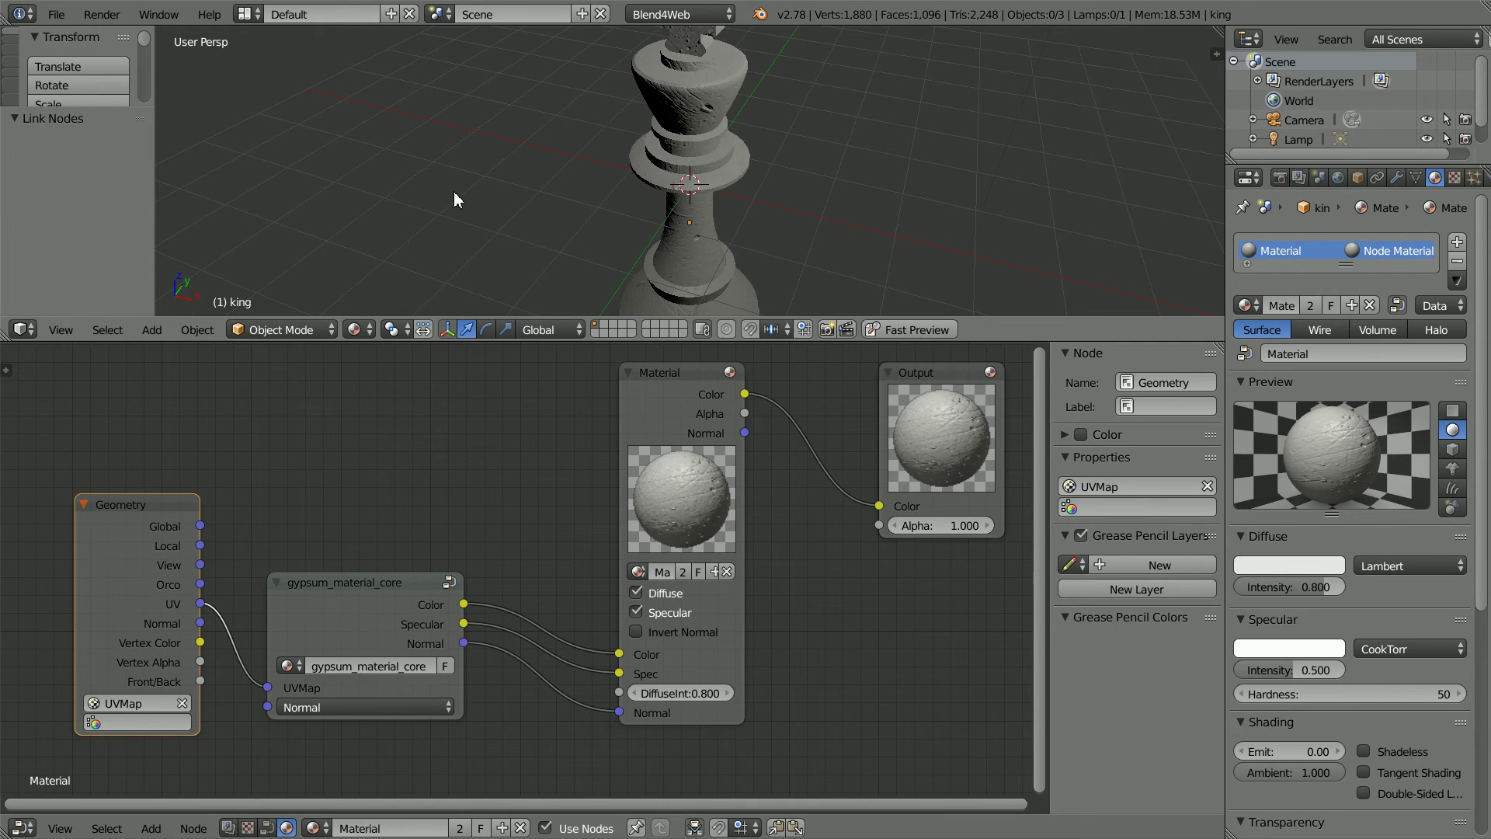
middle_drag(441, 205, 863, 155)
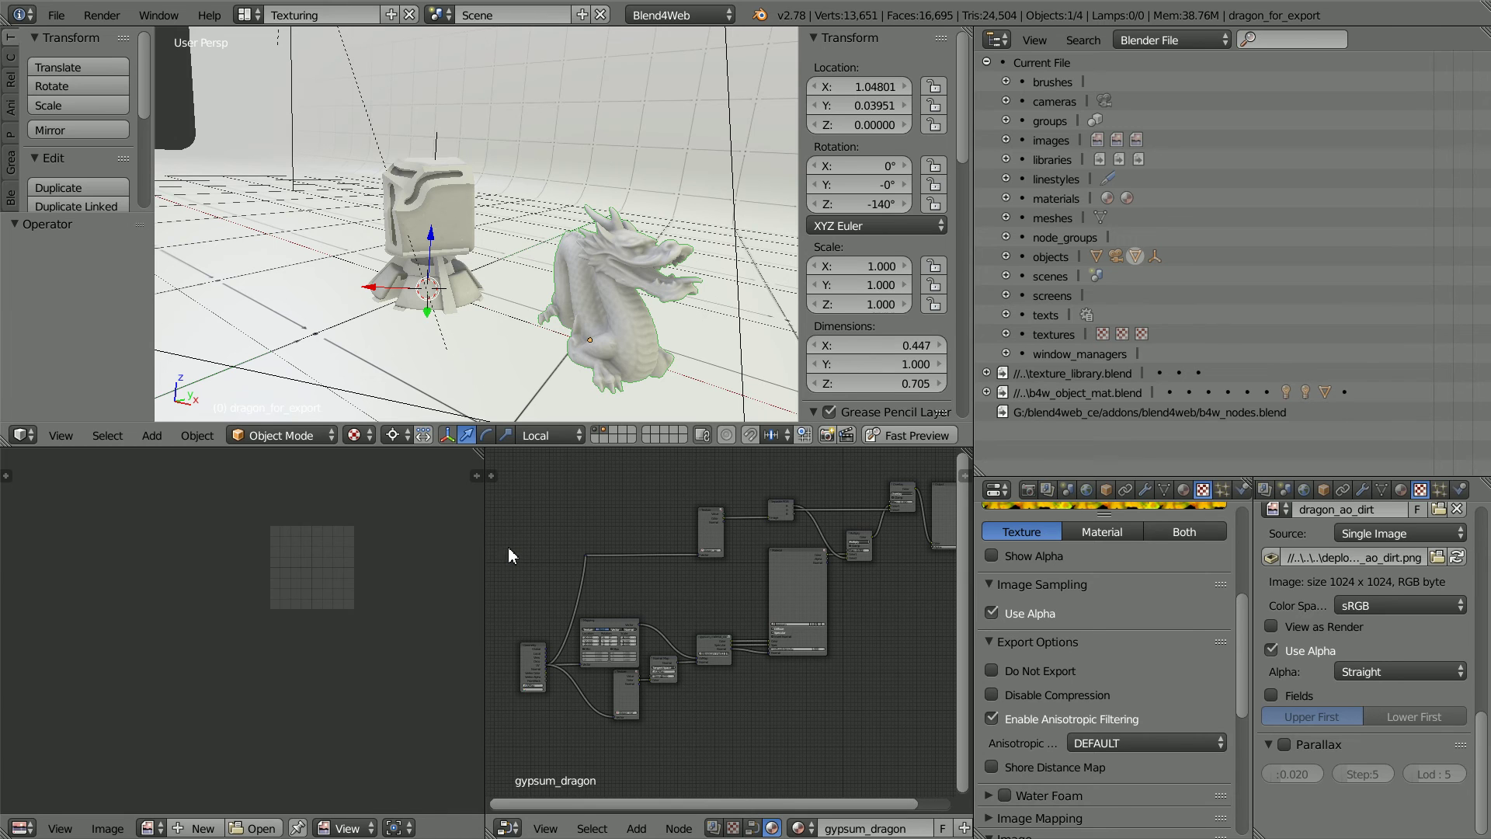
Enlarge and pan the node editor to view the reference gypsum node tree, then save
drag(486, 561, 31, 599)
scroll(556, 704, up, 2)
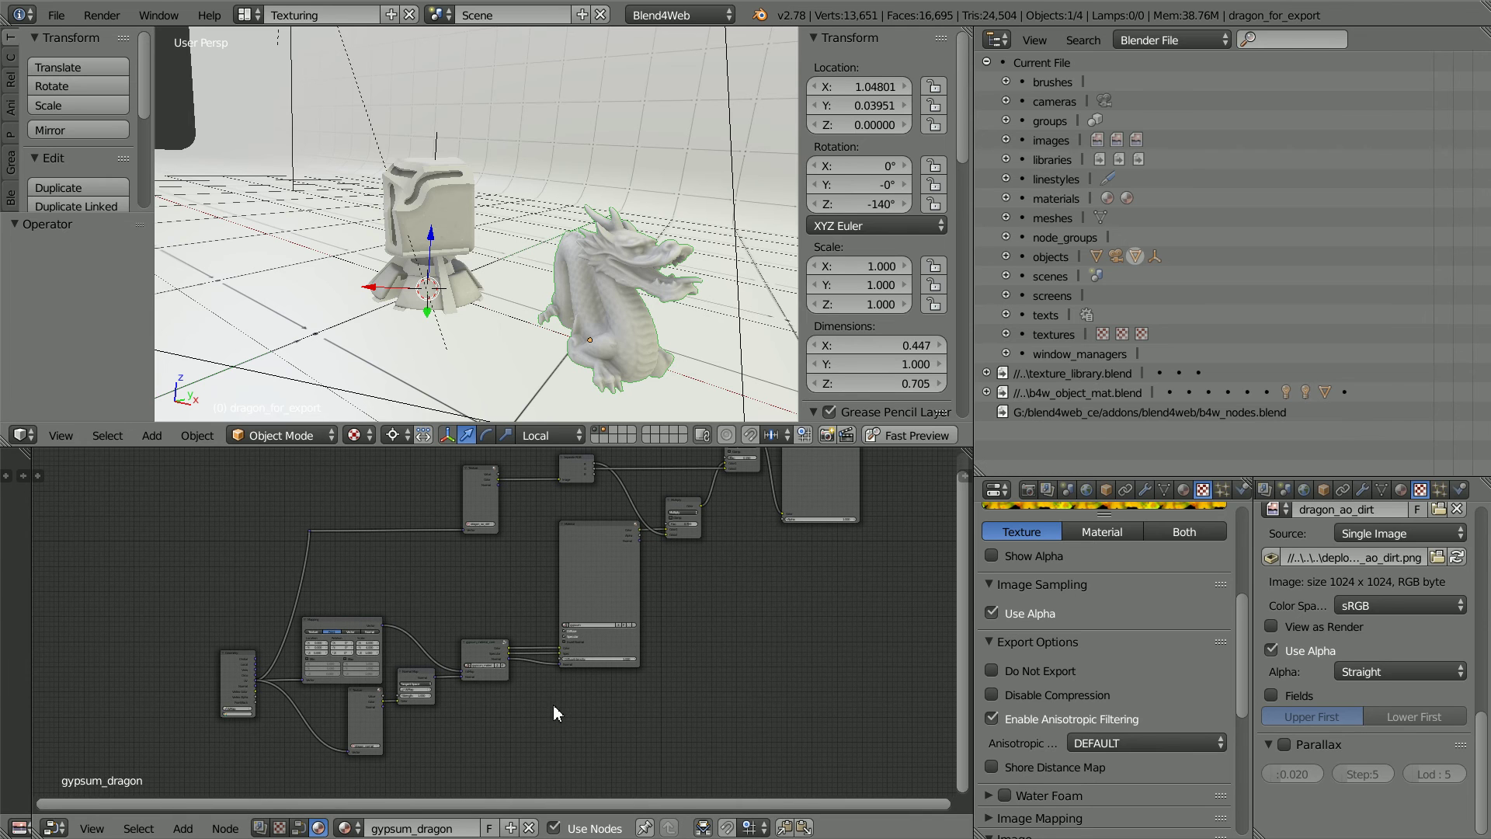
click(476, 656)
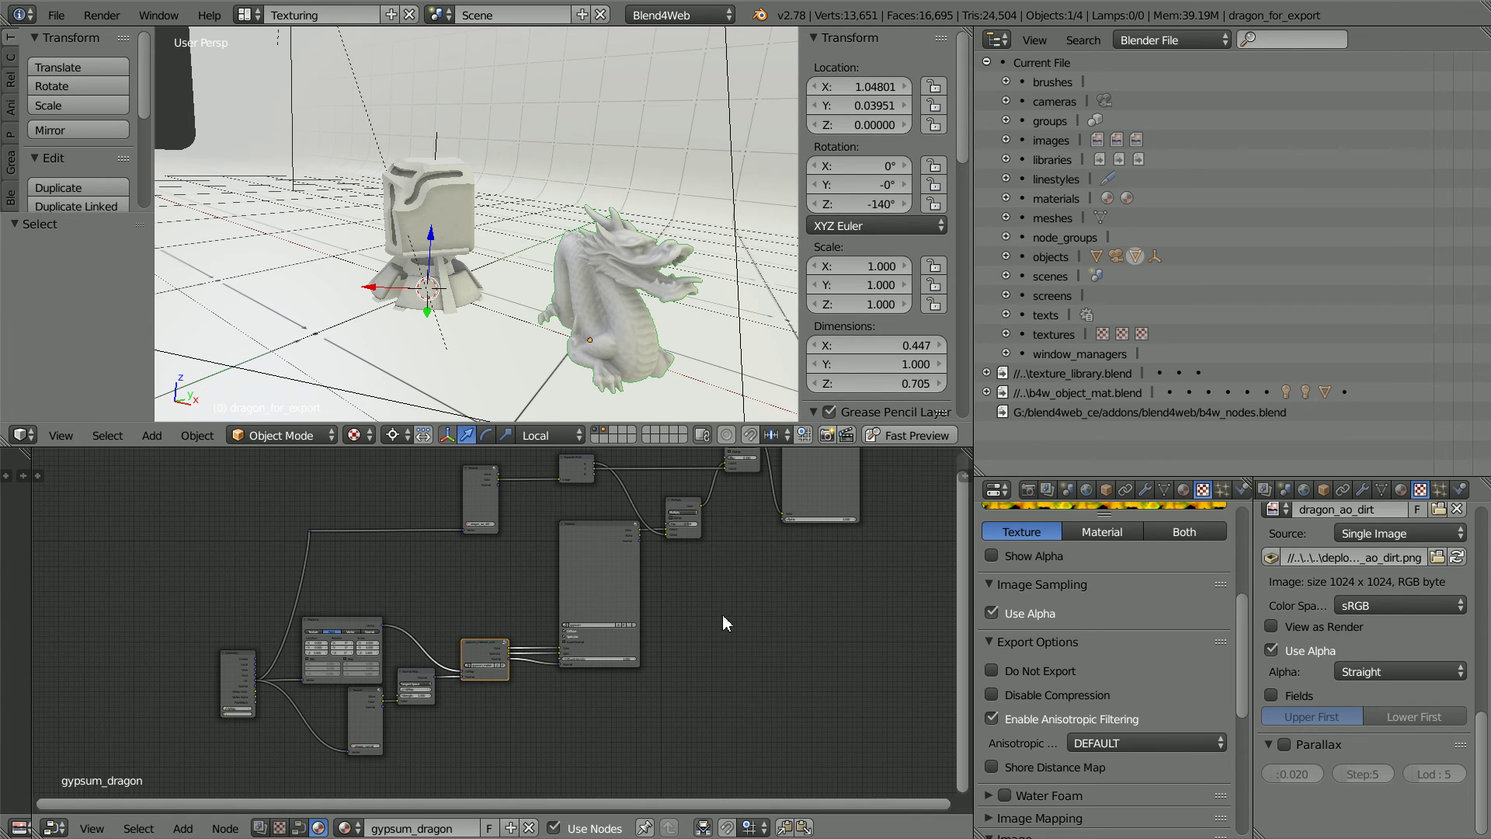
middle_drag(779, 596, 720, 653)
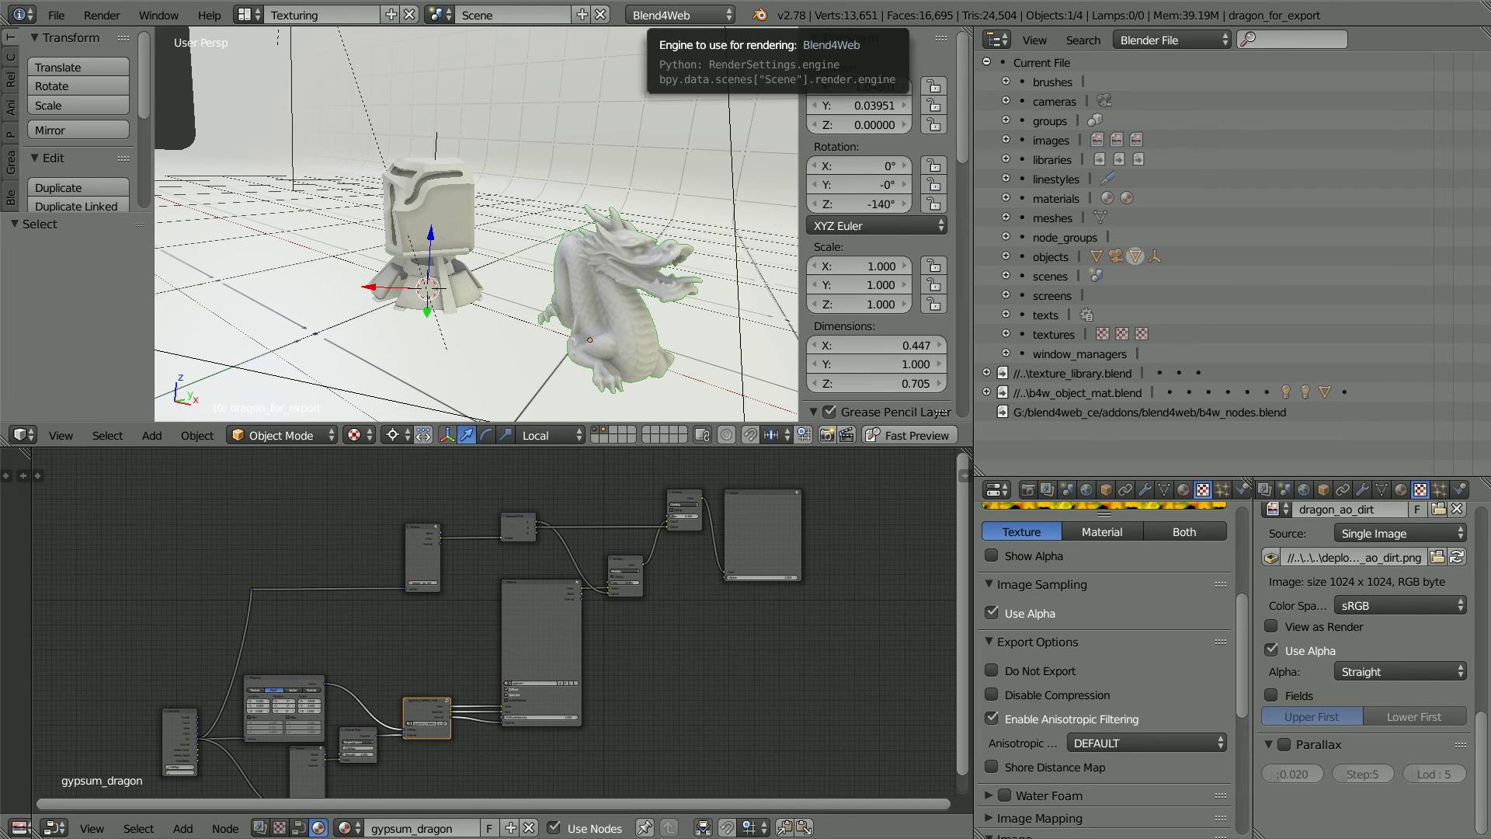
key(ctrl+s)
Select the gypsum cube and show its material's Diffuse and Specular settings
right_click(453, 217)
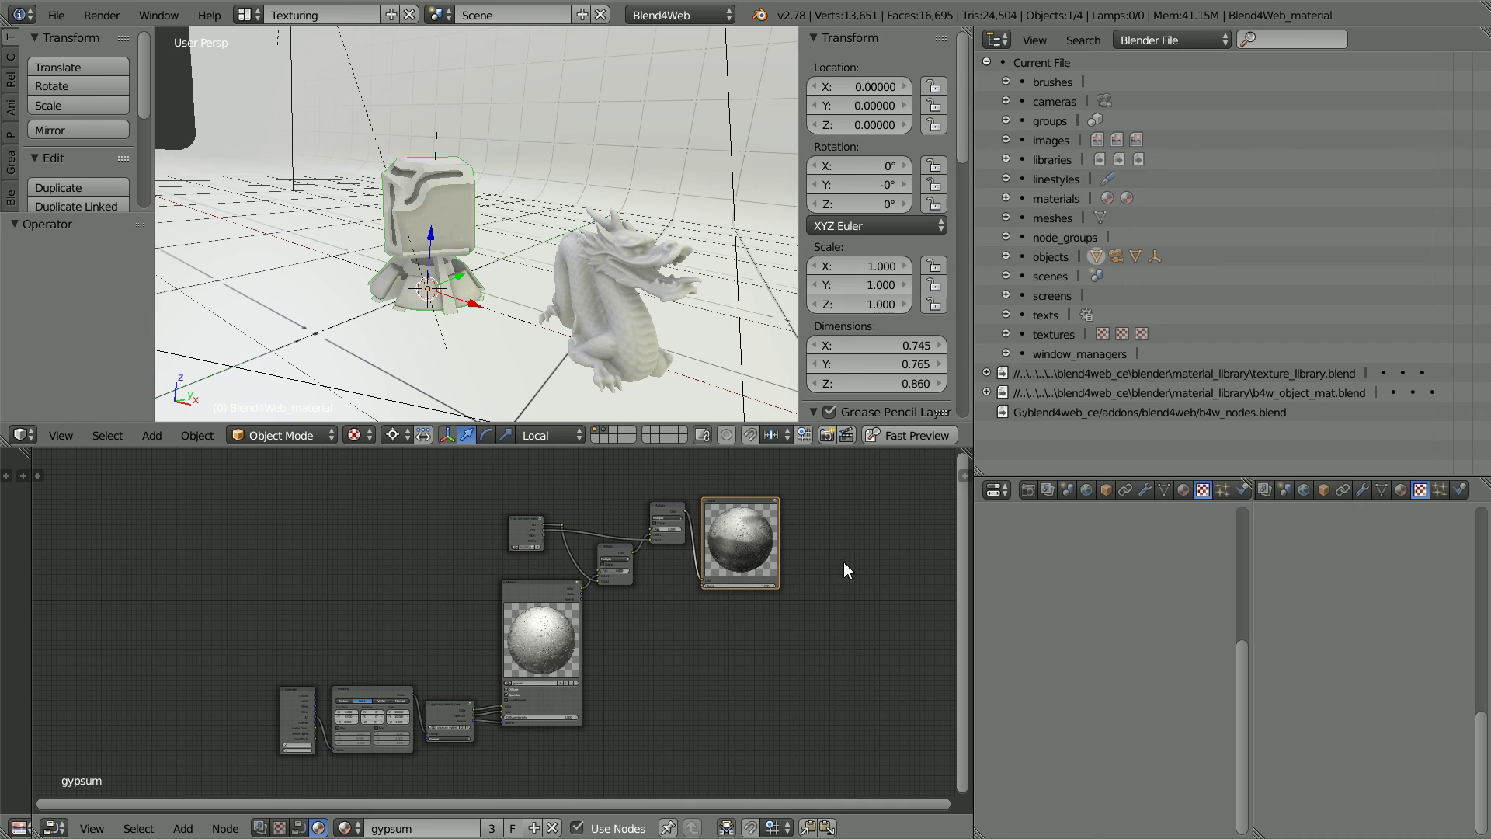
click(1398, 489)
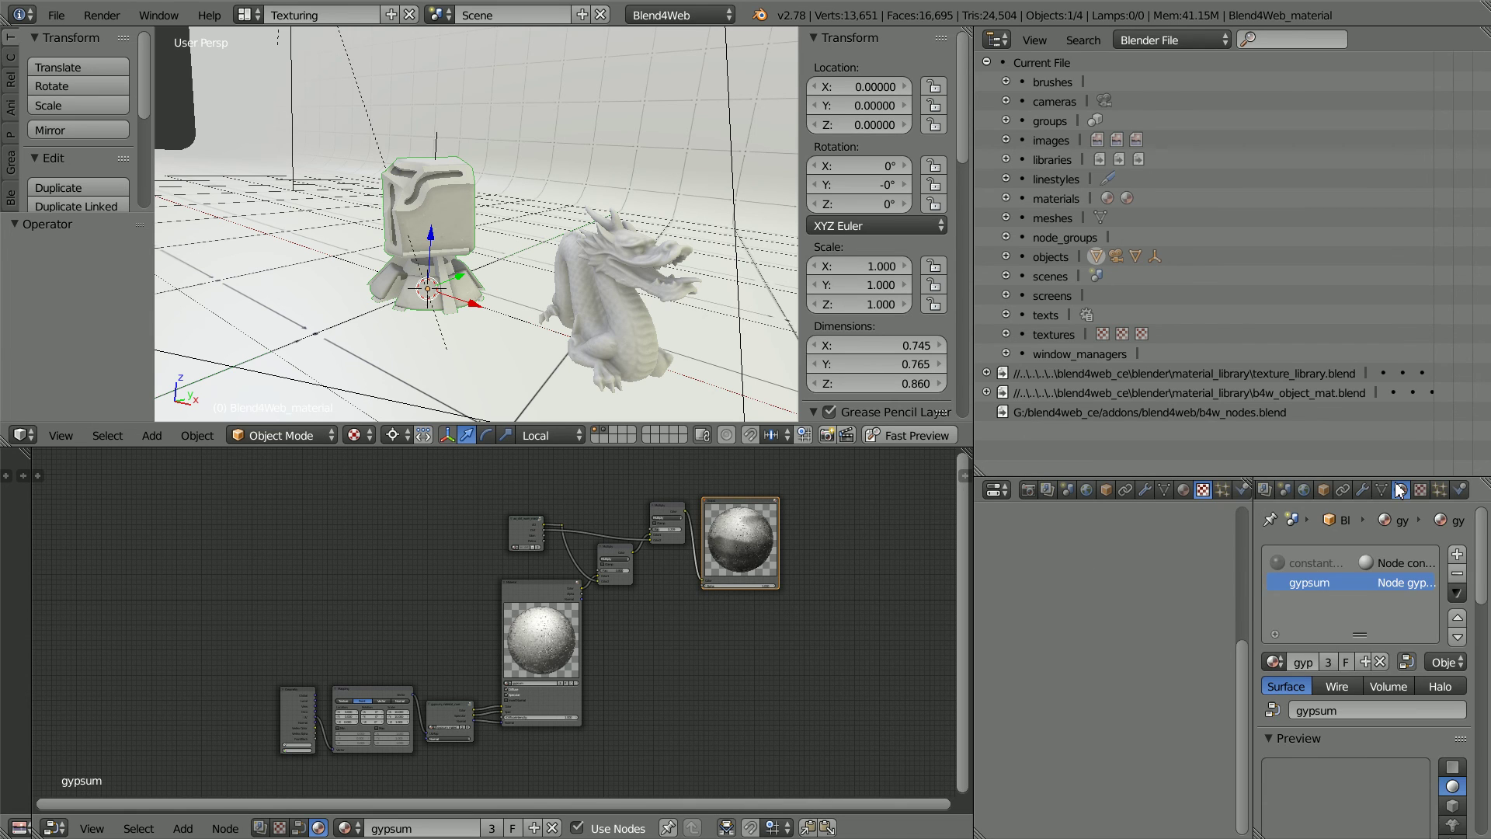
drag(1479, 572, 1479, 677)
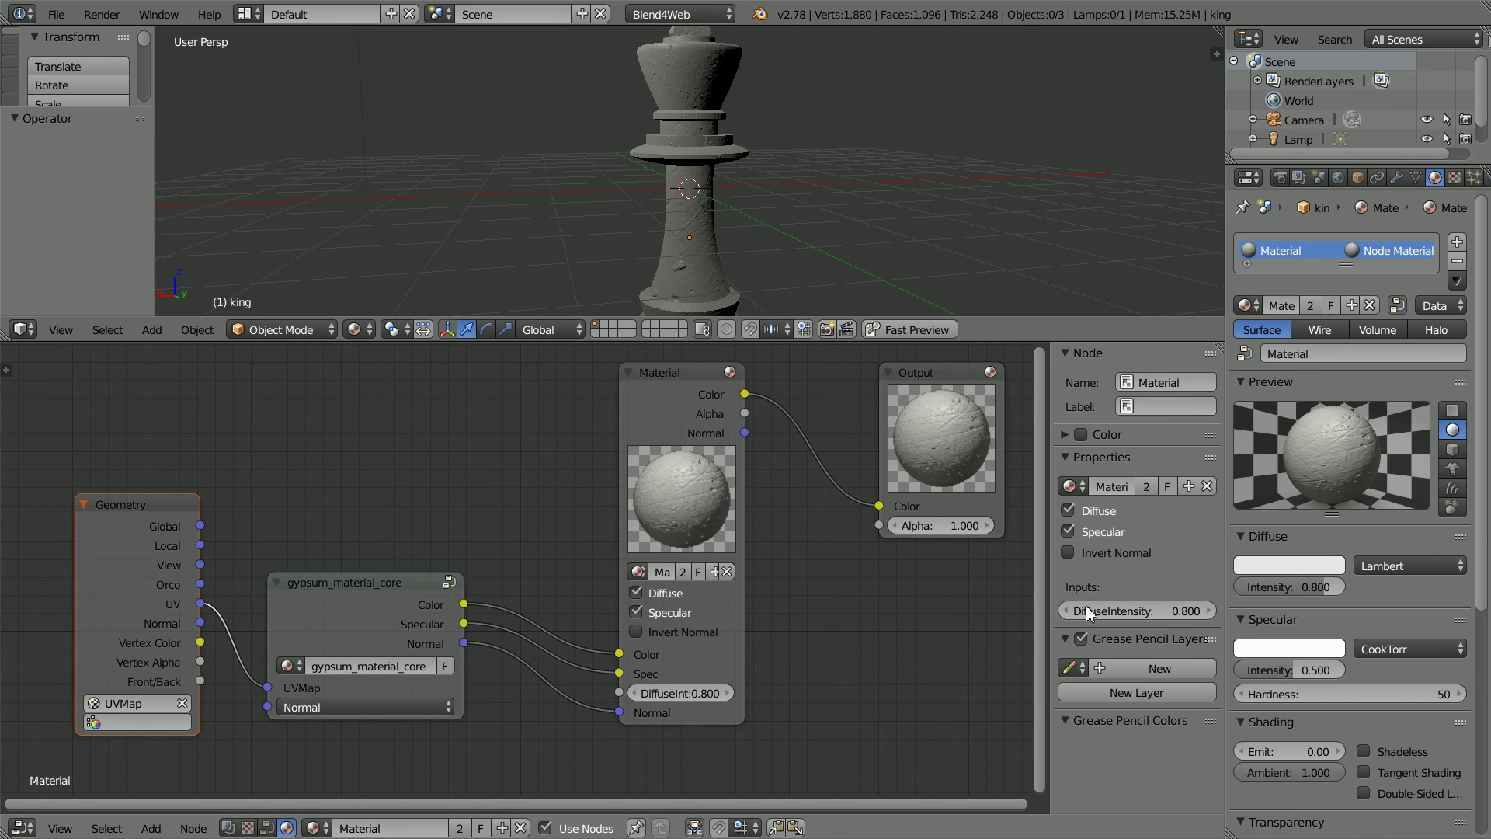
Set the king material's specular shader to Phong with Hardness 6
click(1423, 646)
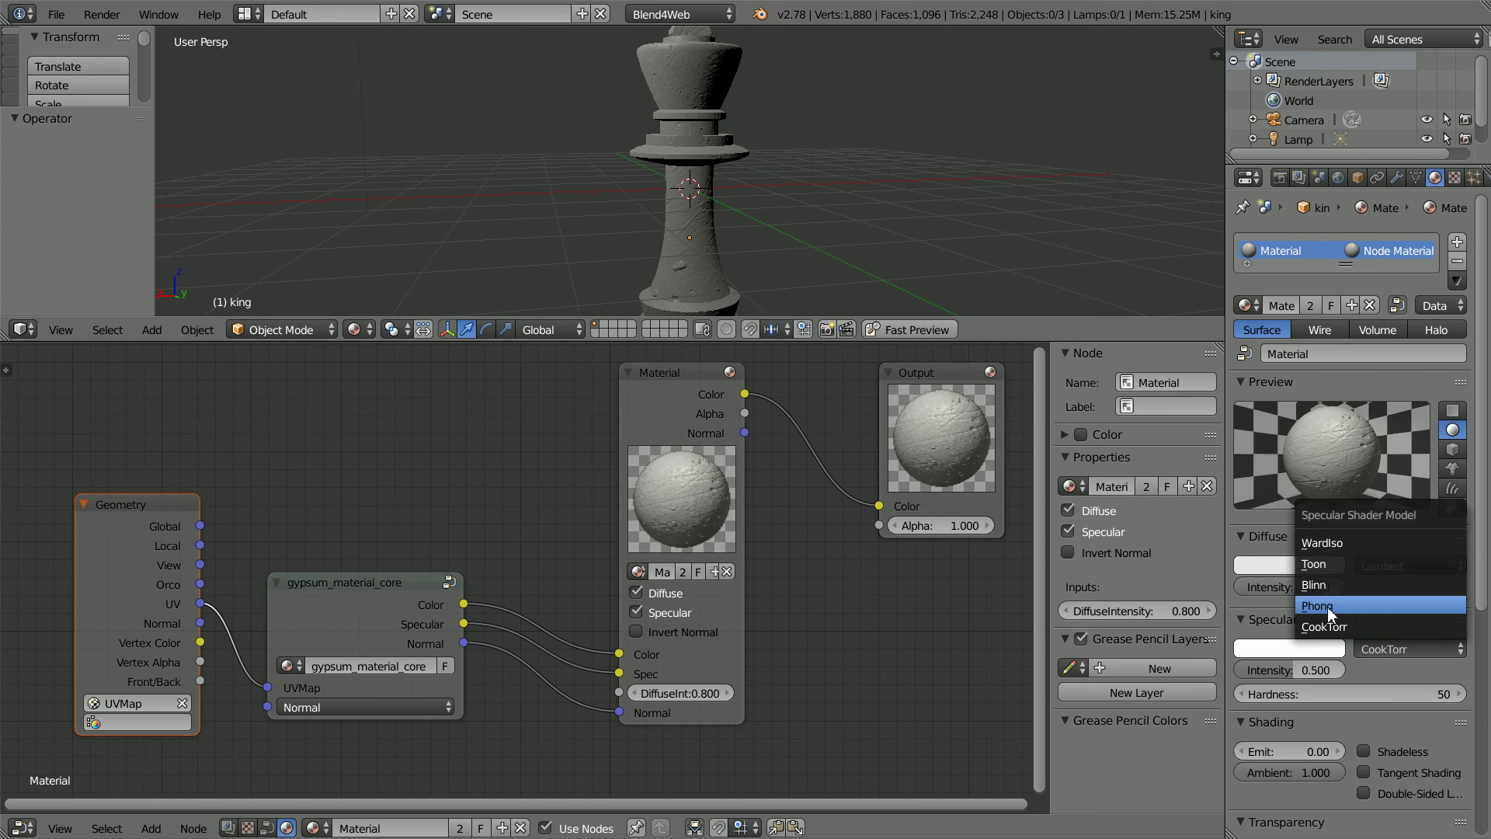
click(1368, 605)
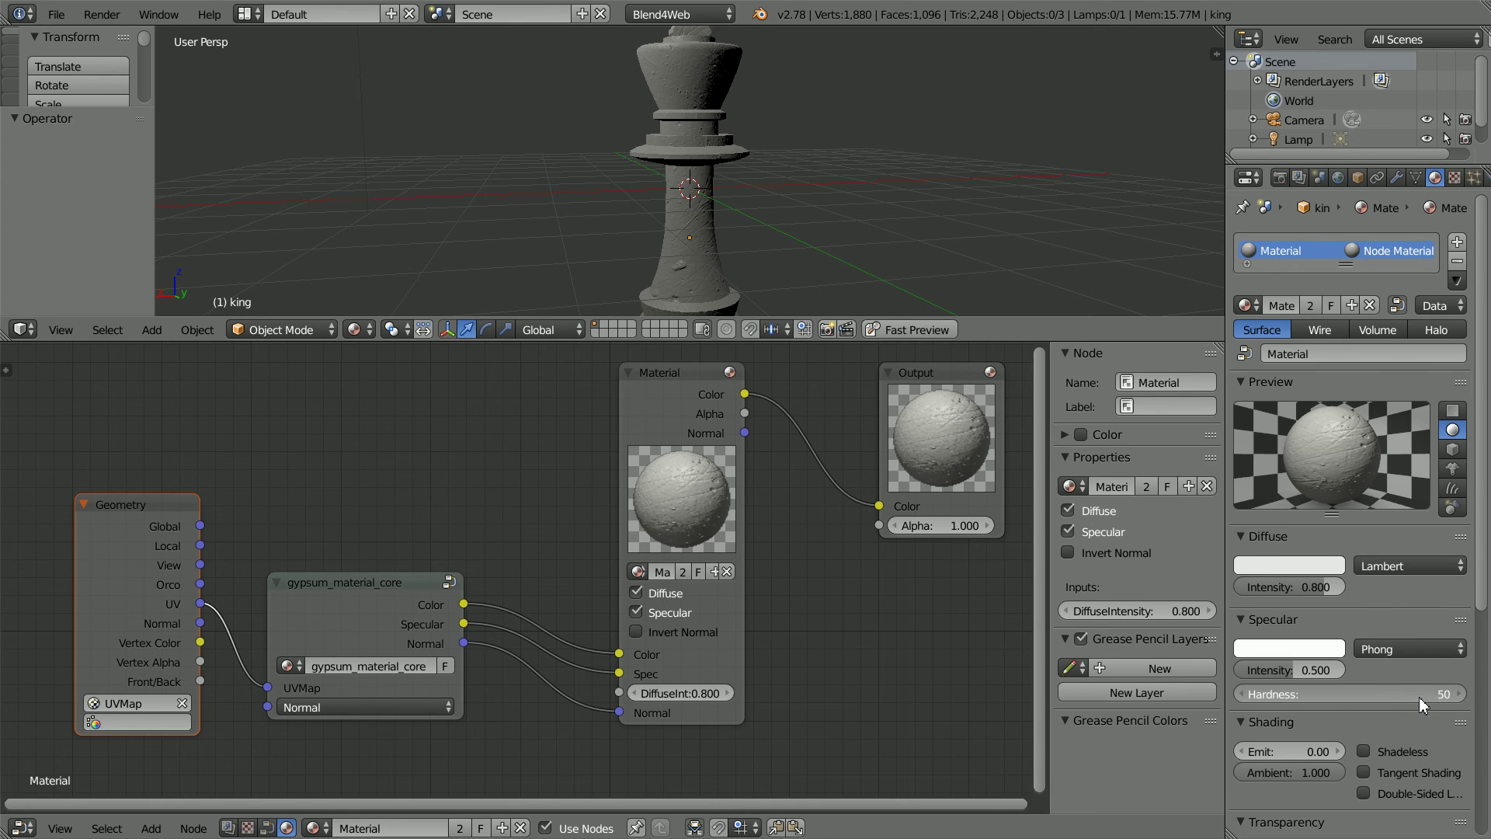
drag(1419, 696, 1352, 697)
click(1326, 696)
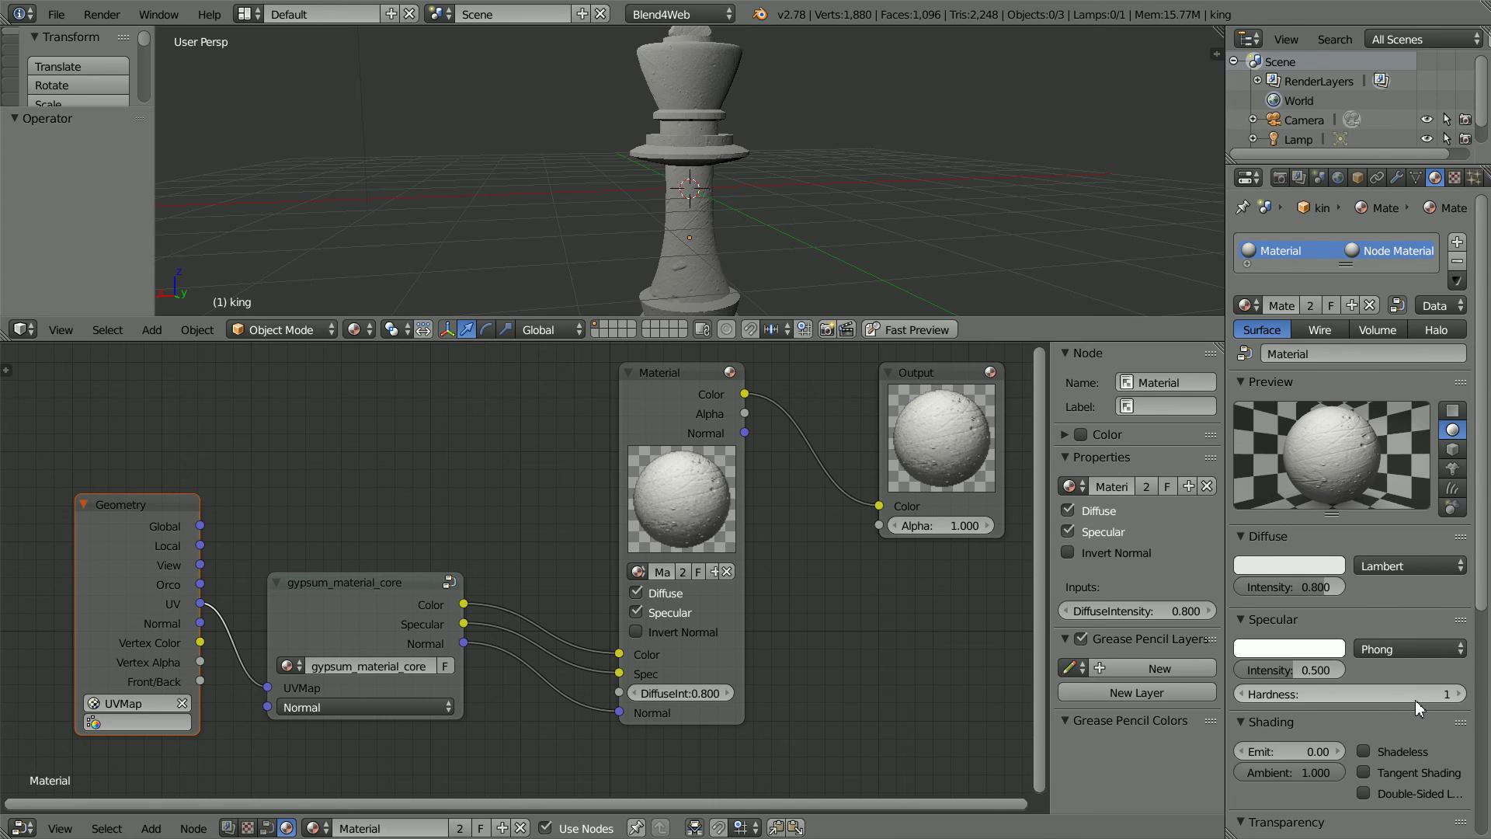
text(6)
key(Return)
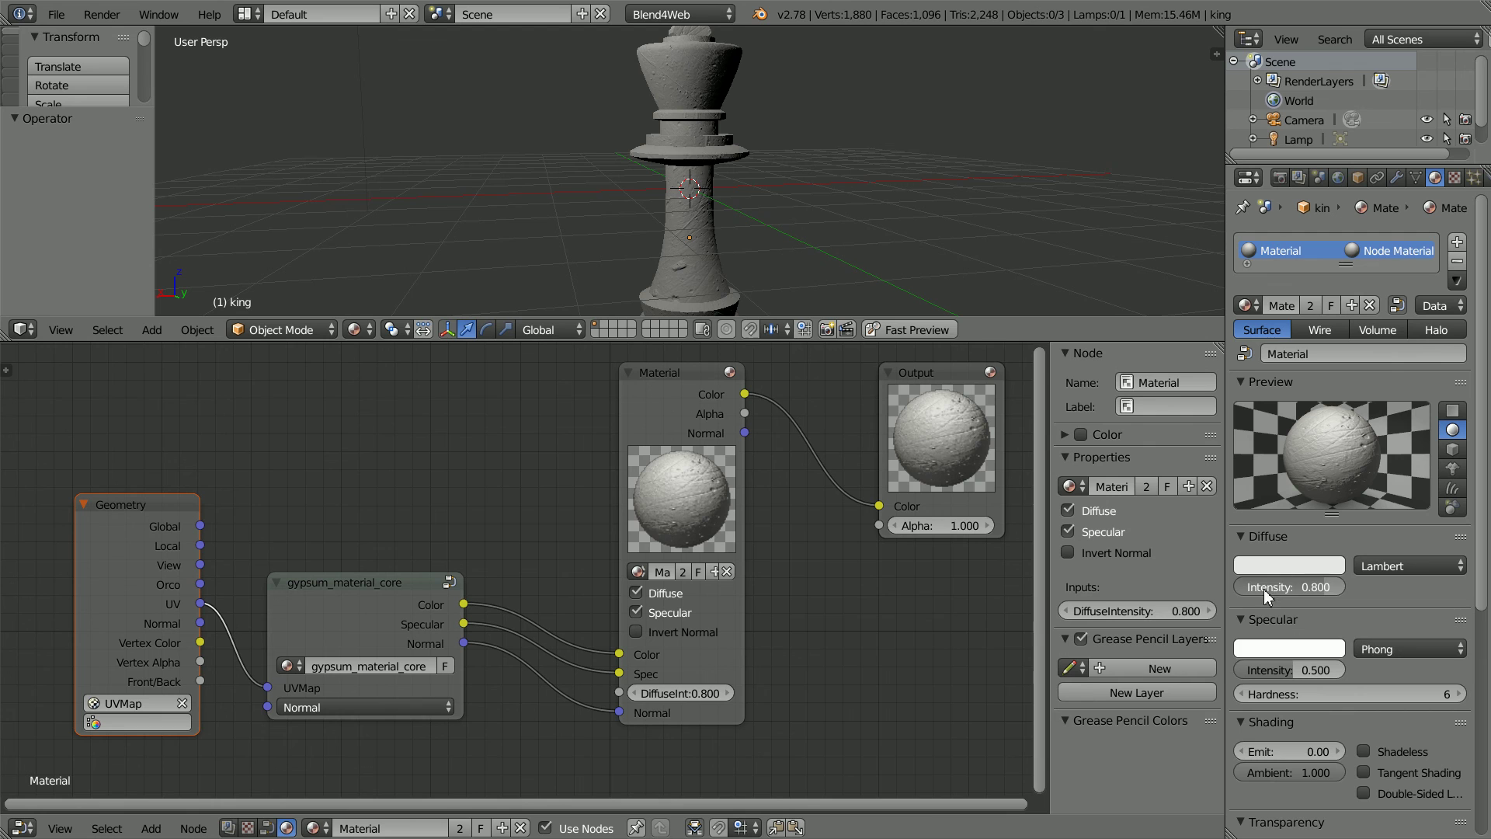
Raise Diffuse Intensity to 1.000 and make the diffuse colour white (1, 1, 1)
drag(1264, 588, 1306, 586)
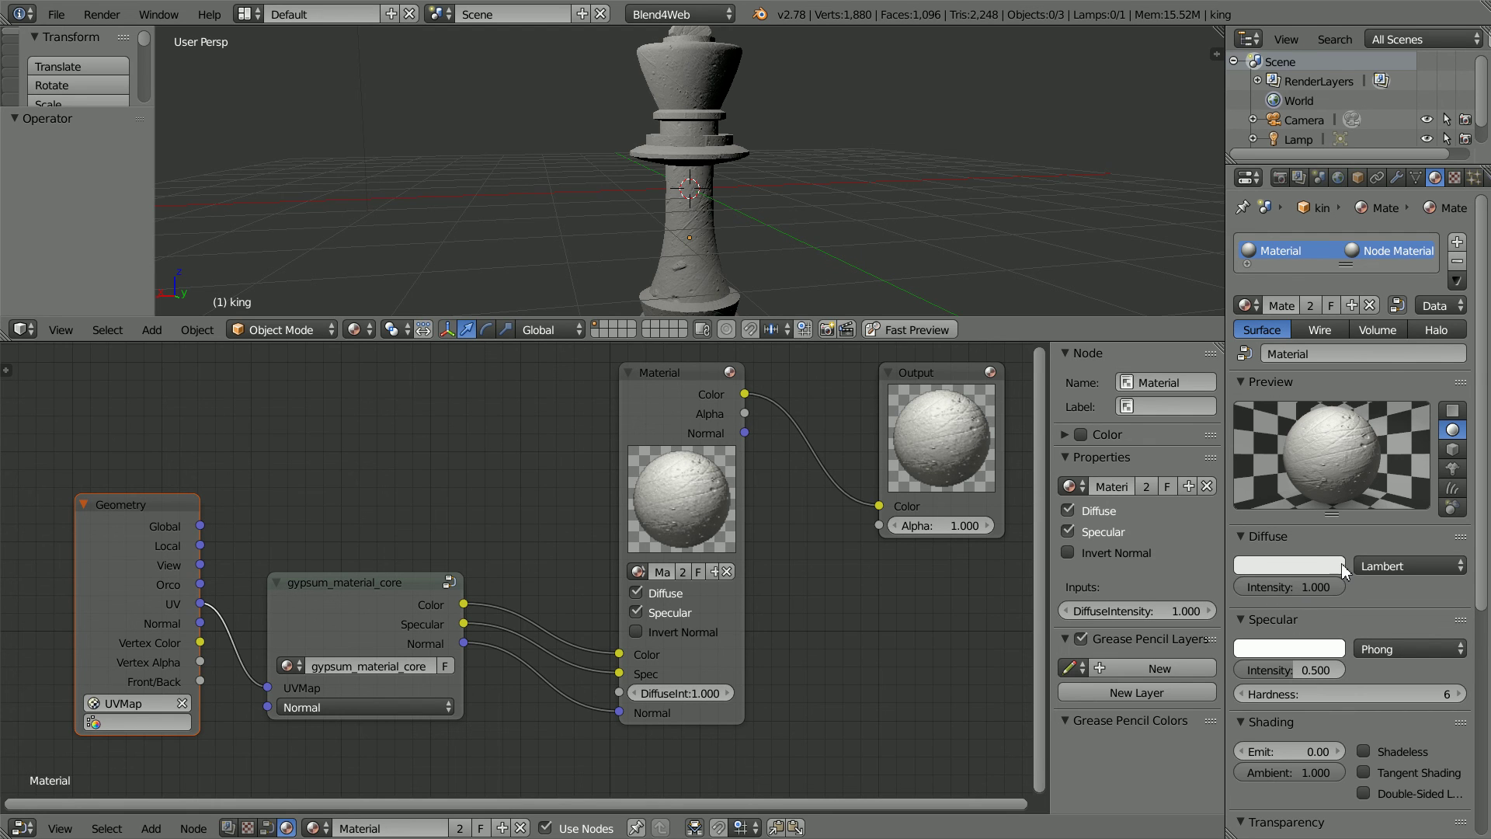
click(1276, 573)
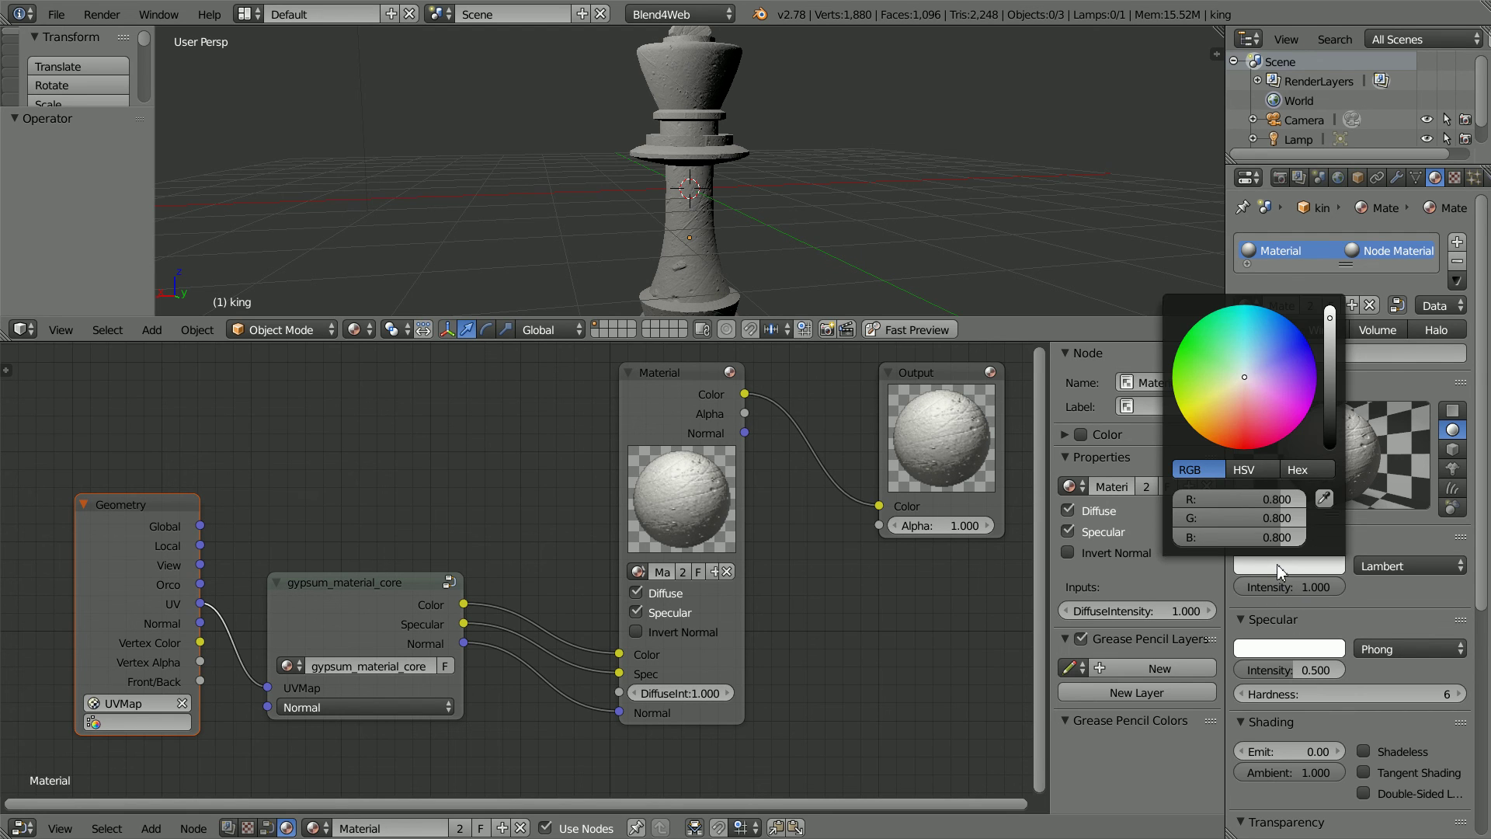
drag(1251, 499, 1312, 510)
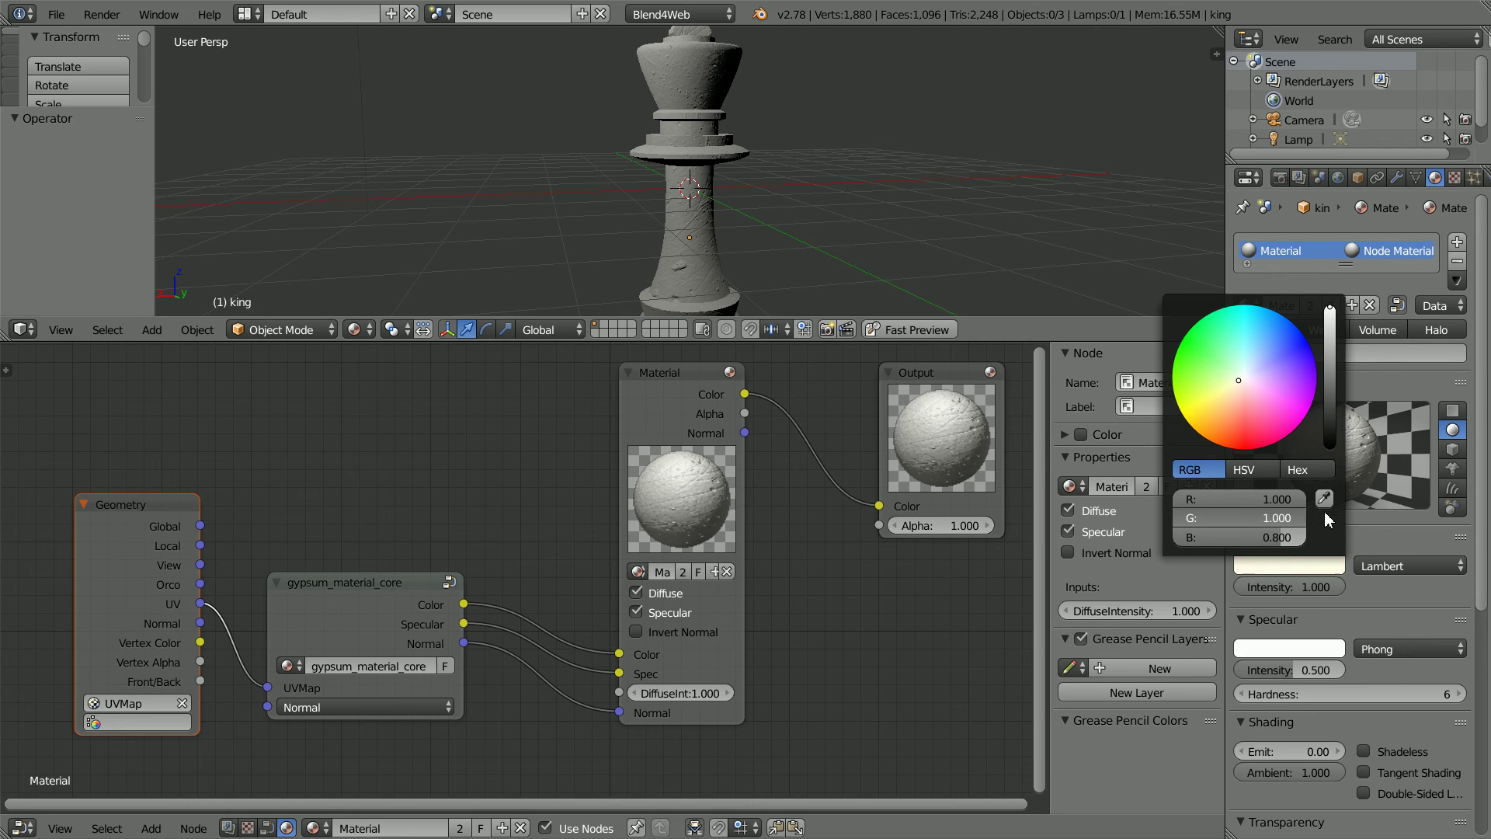
drag(1233, 538, 1335, 537)
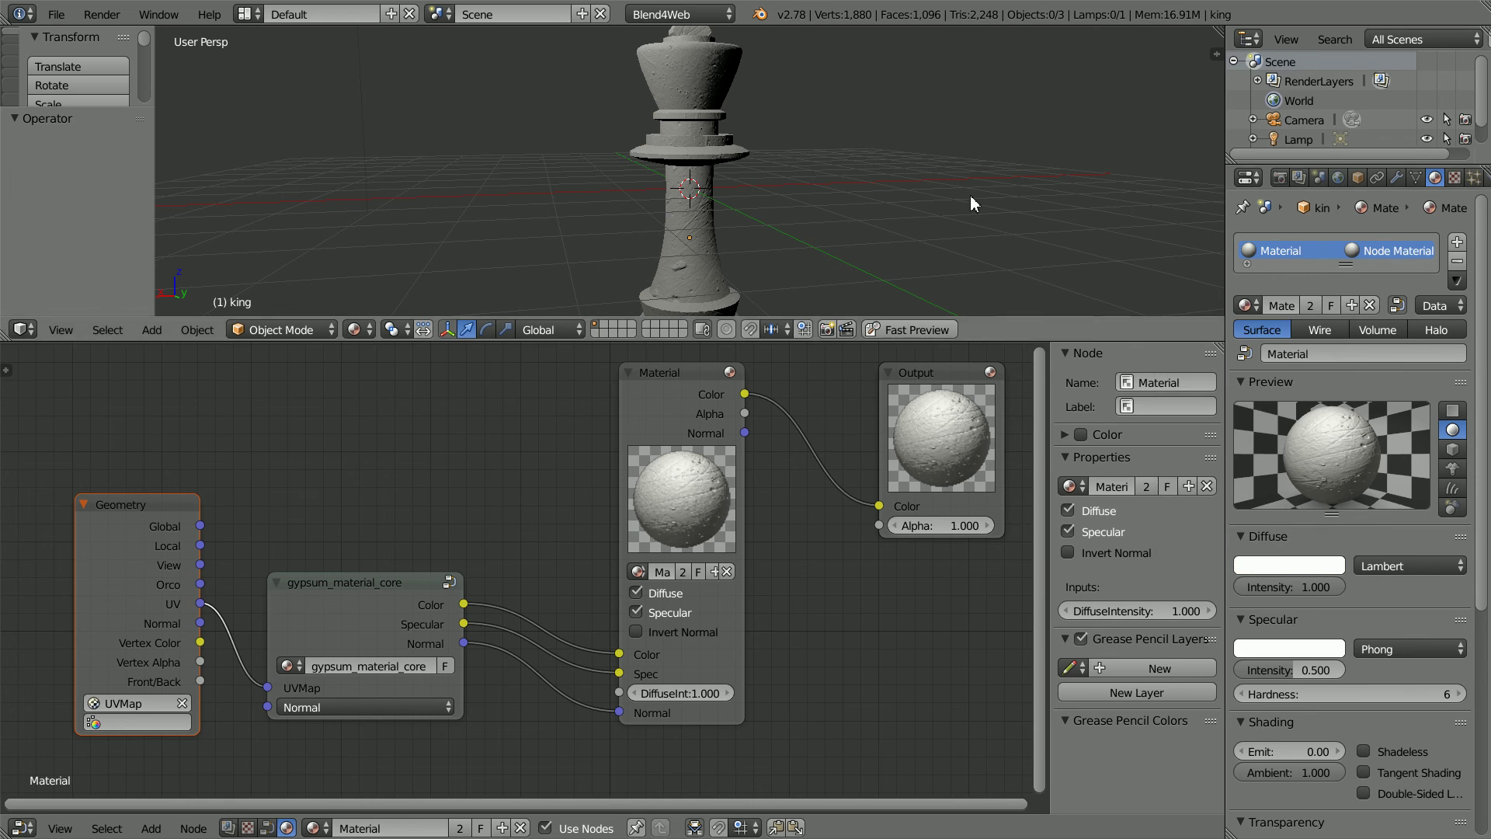